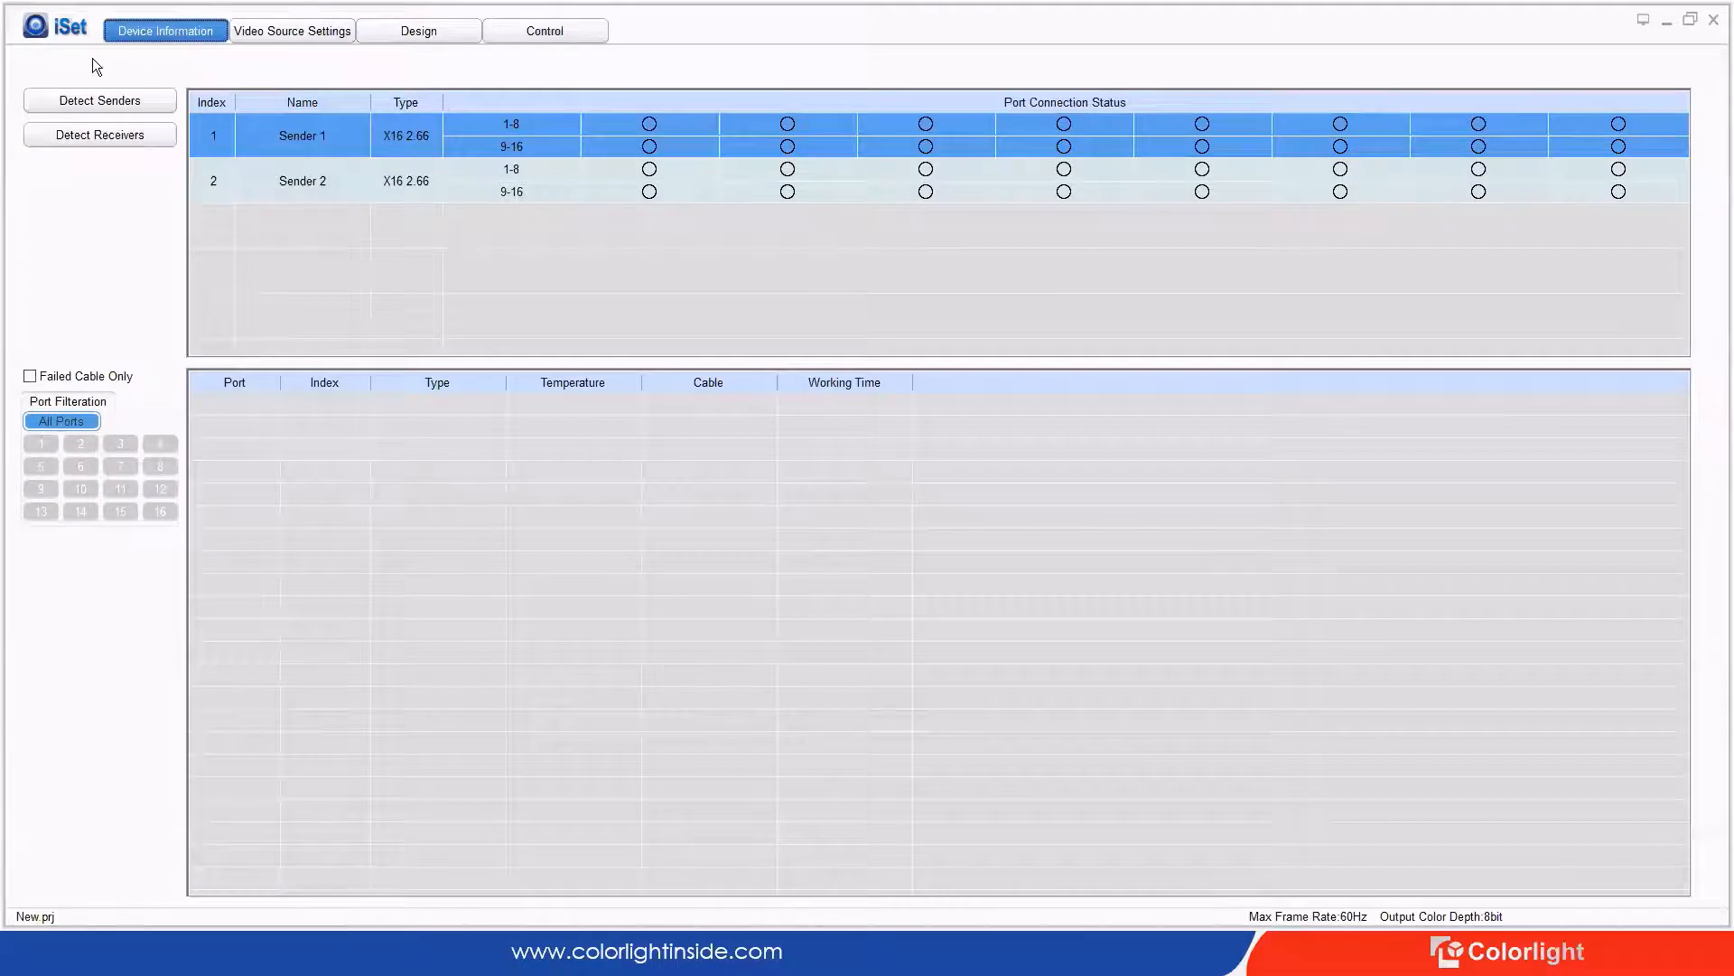
Step: Detect the senders and their eight port-1 receivers, then pass advanced authorization with the password
click(117, 101)
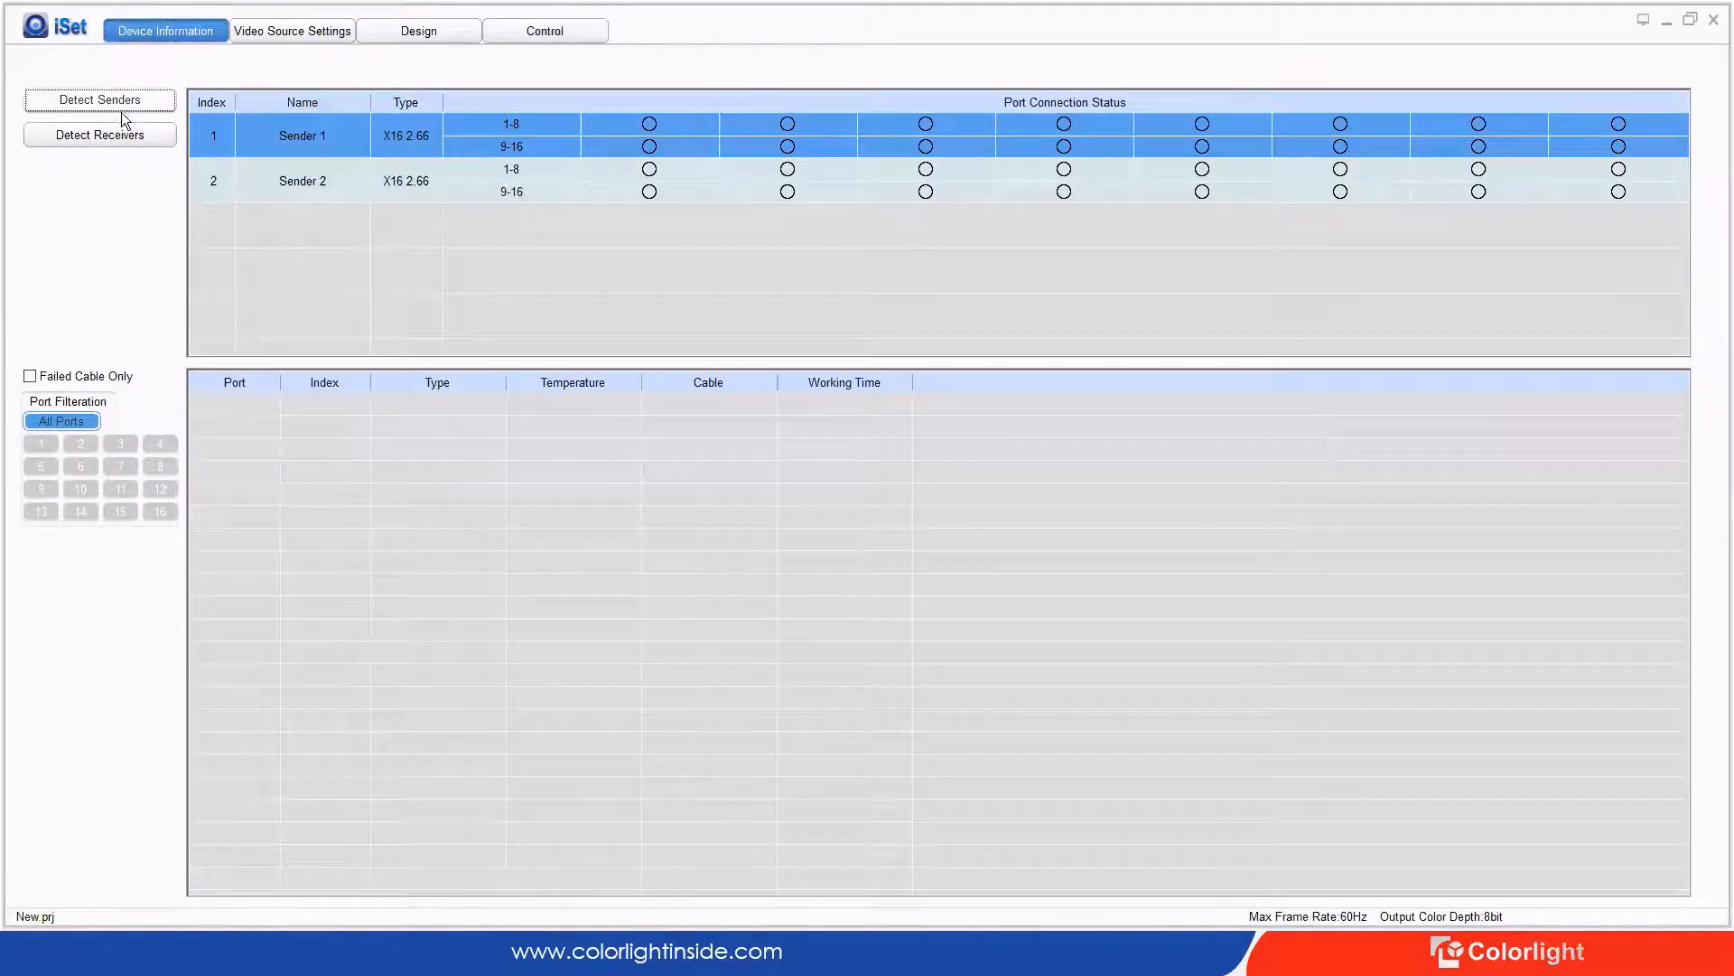
click(101, 135)
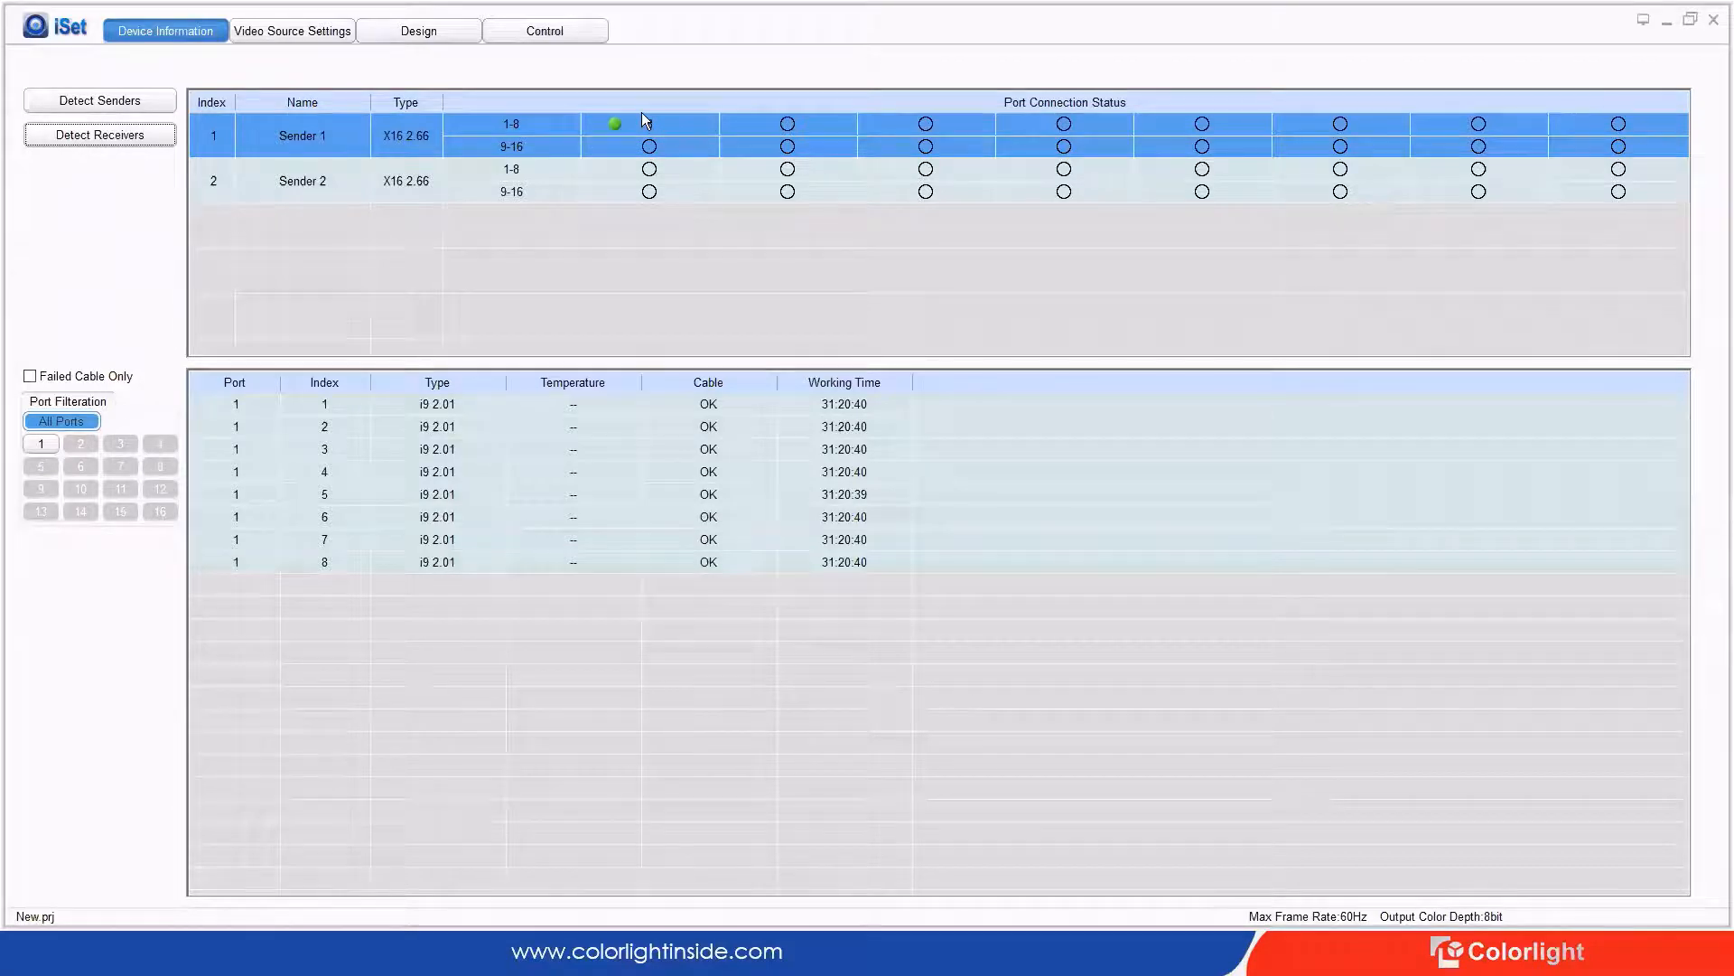
click(38, 25)
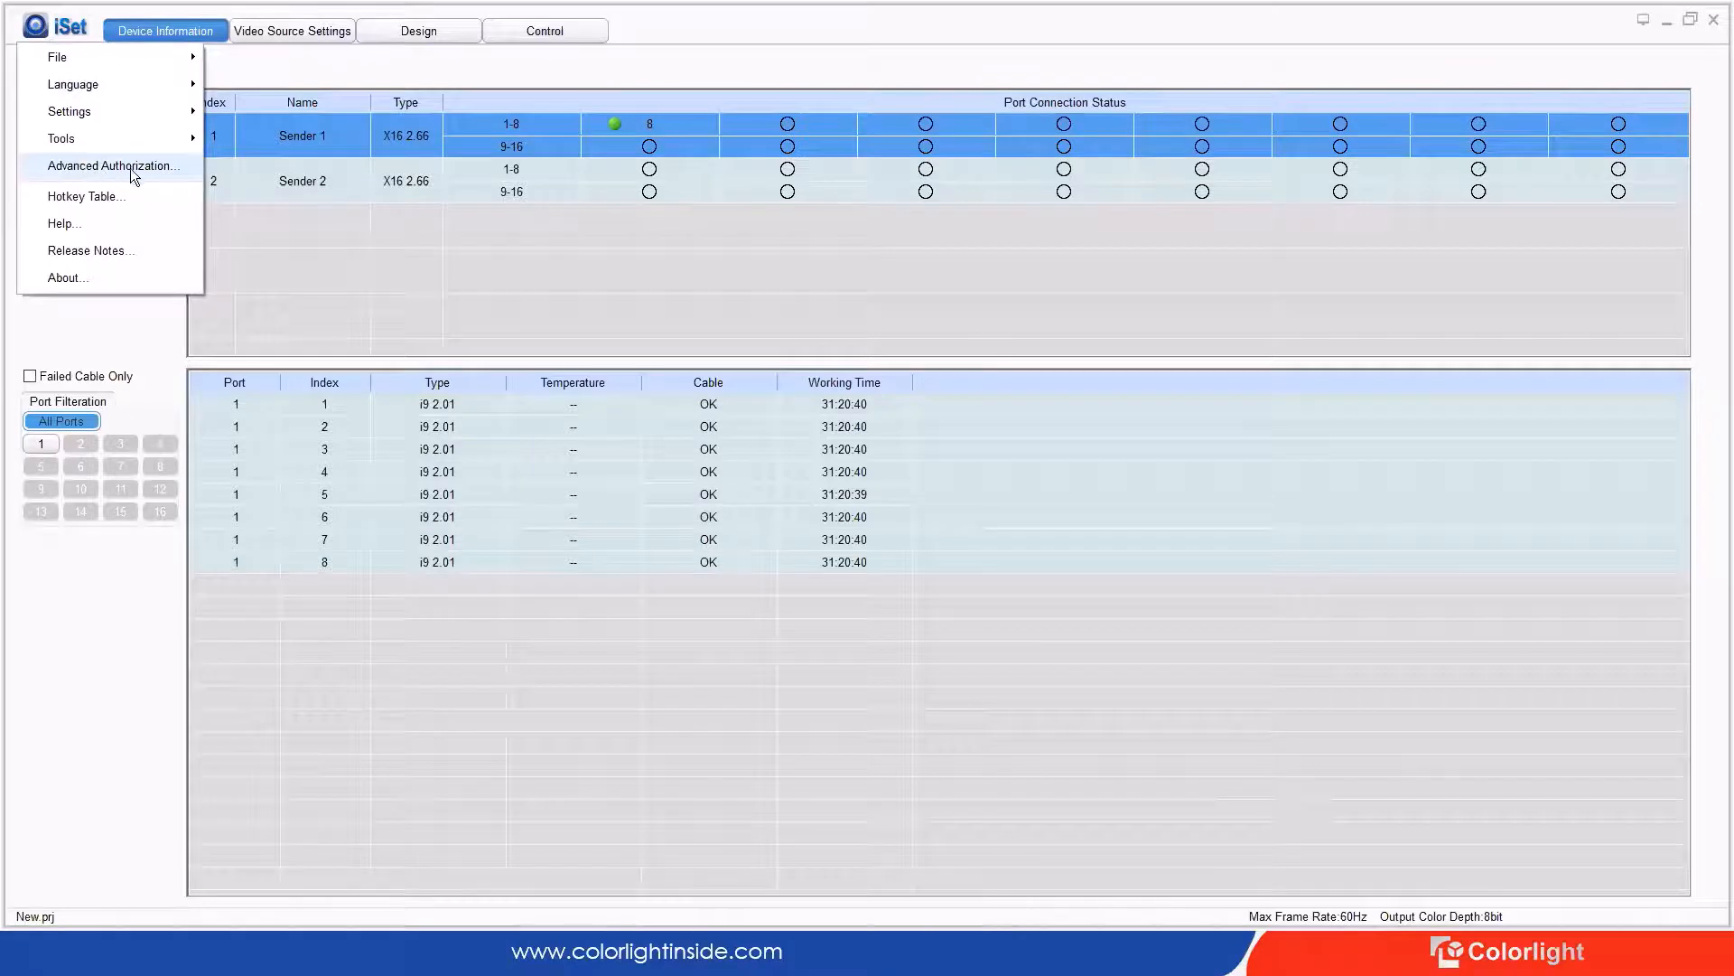
click(174, 166)
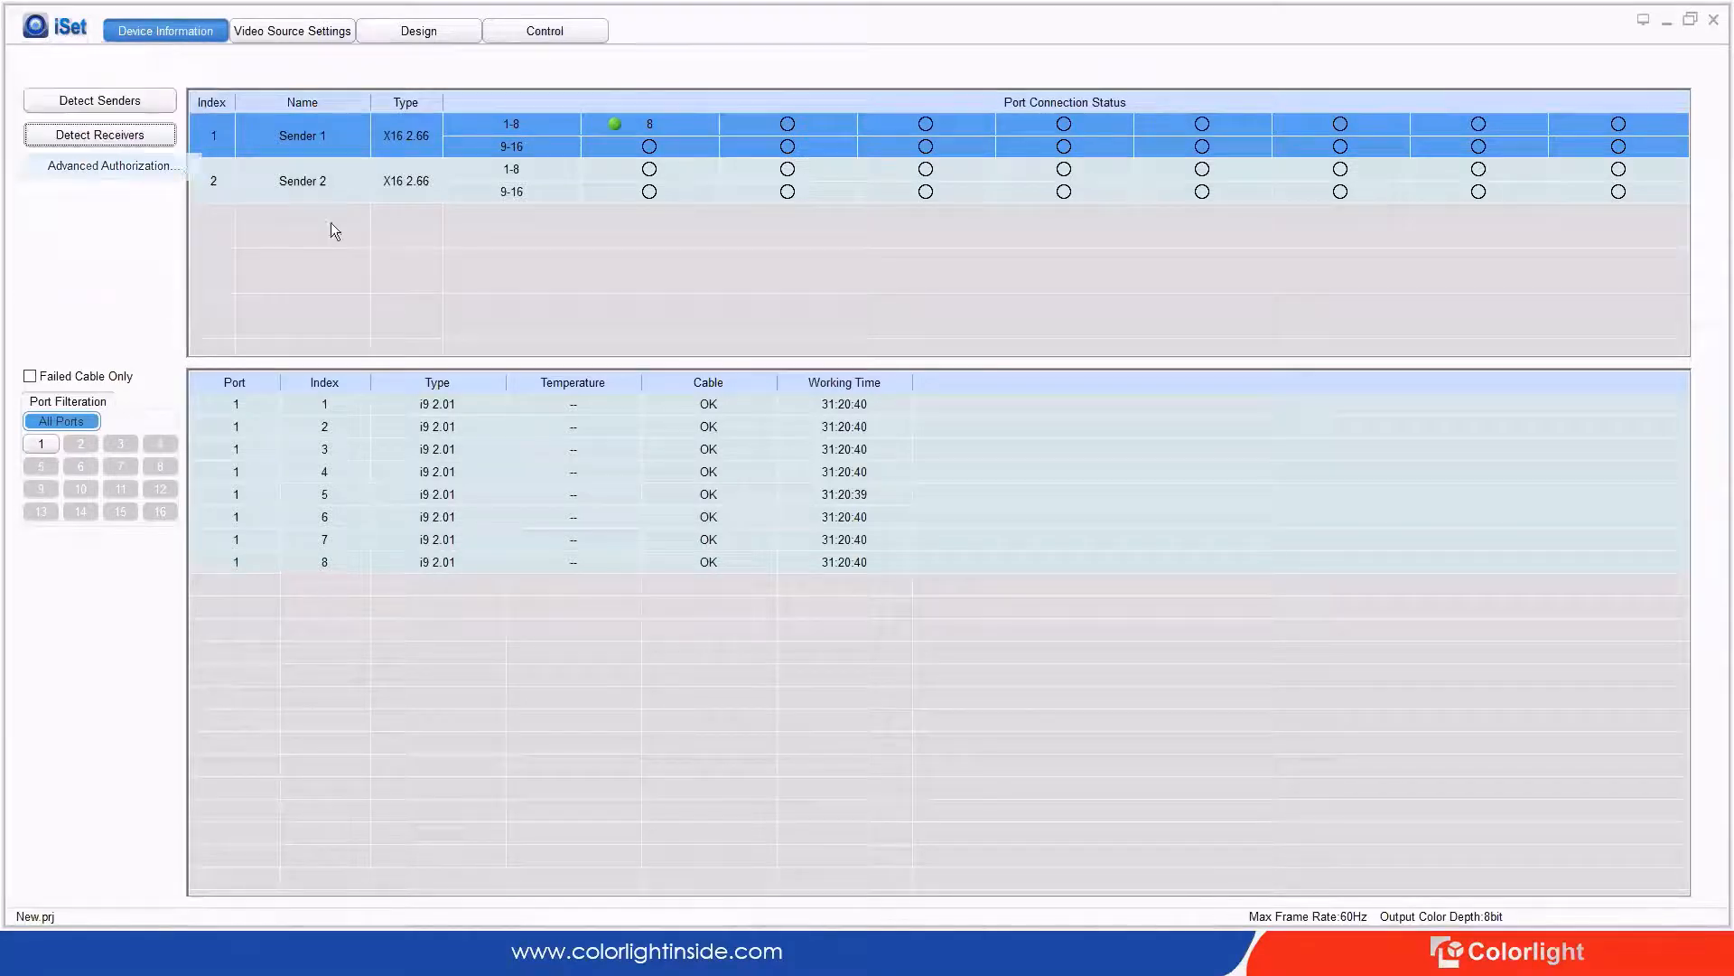
text(168)
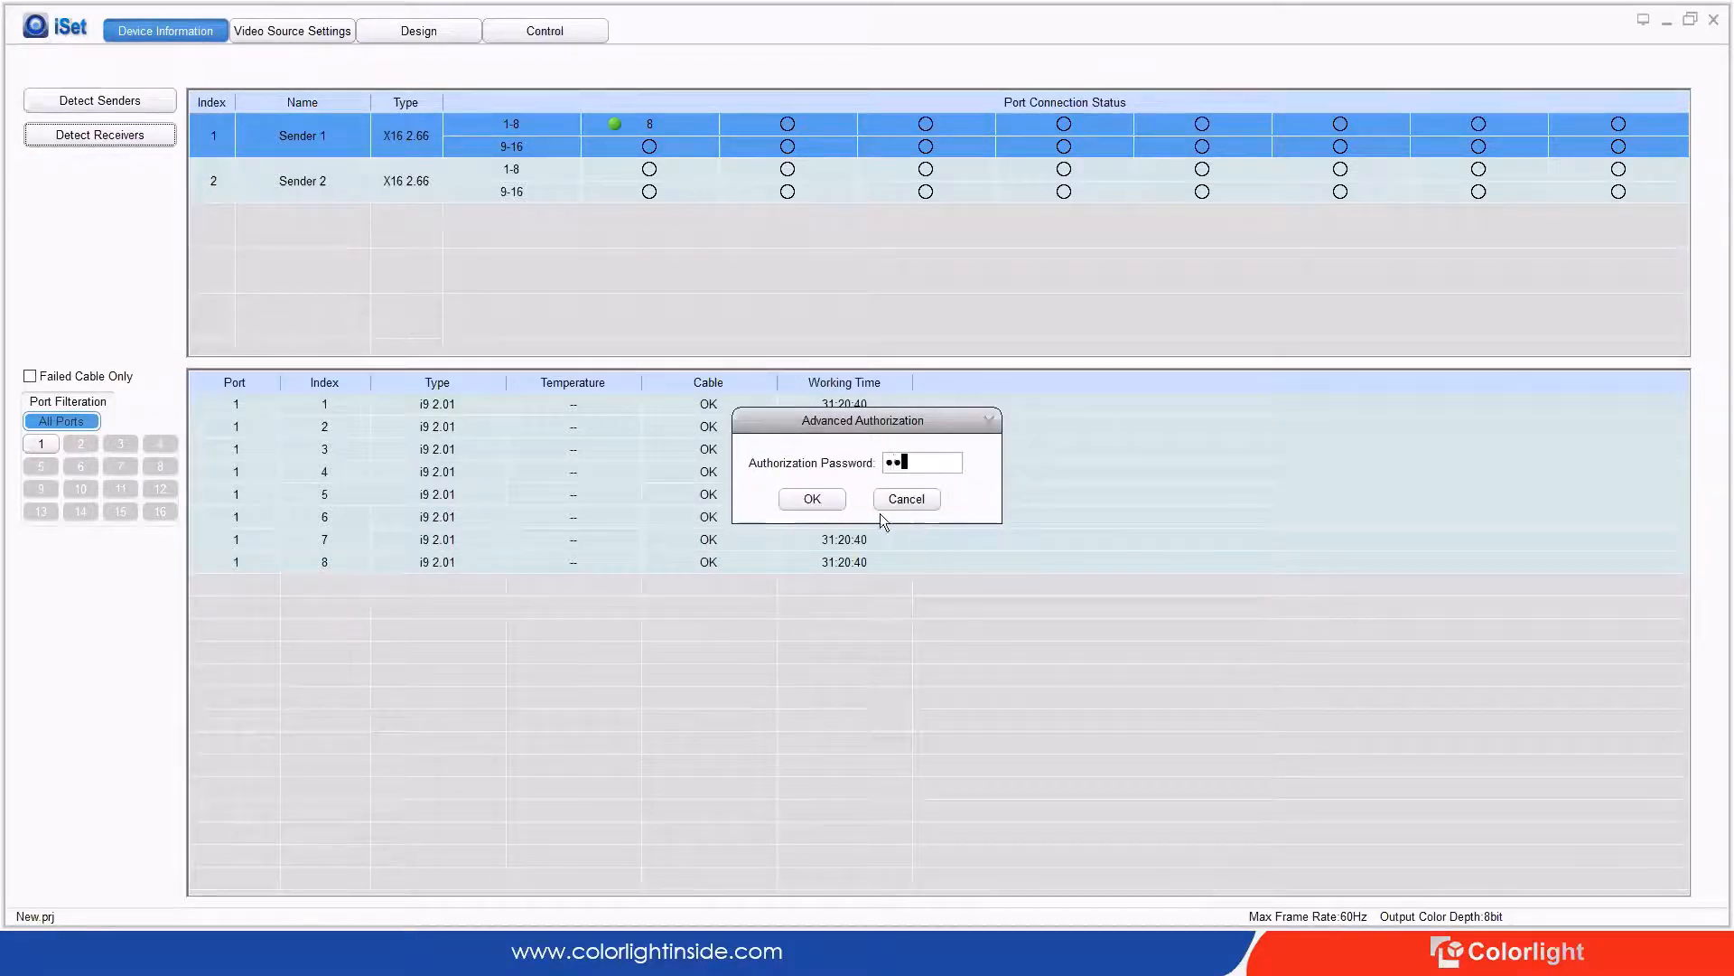
key(Return)
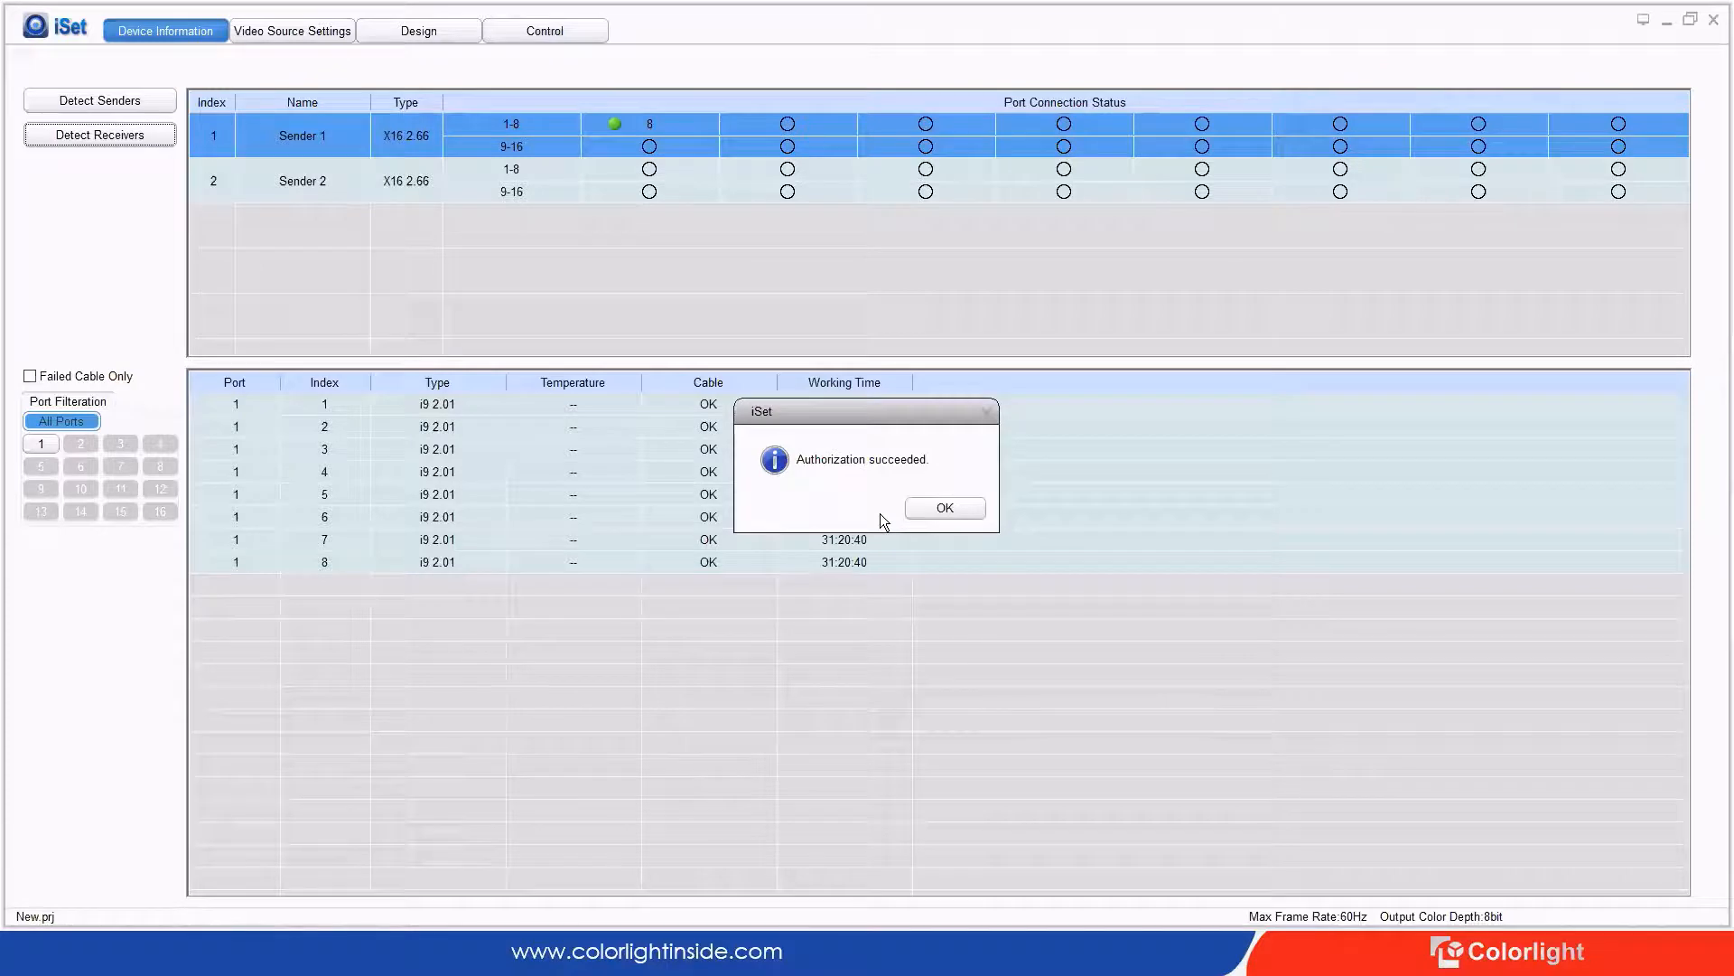
click(963, 509)
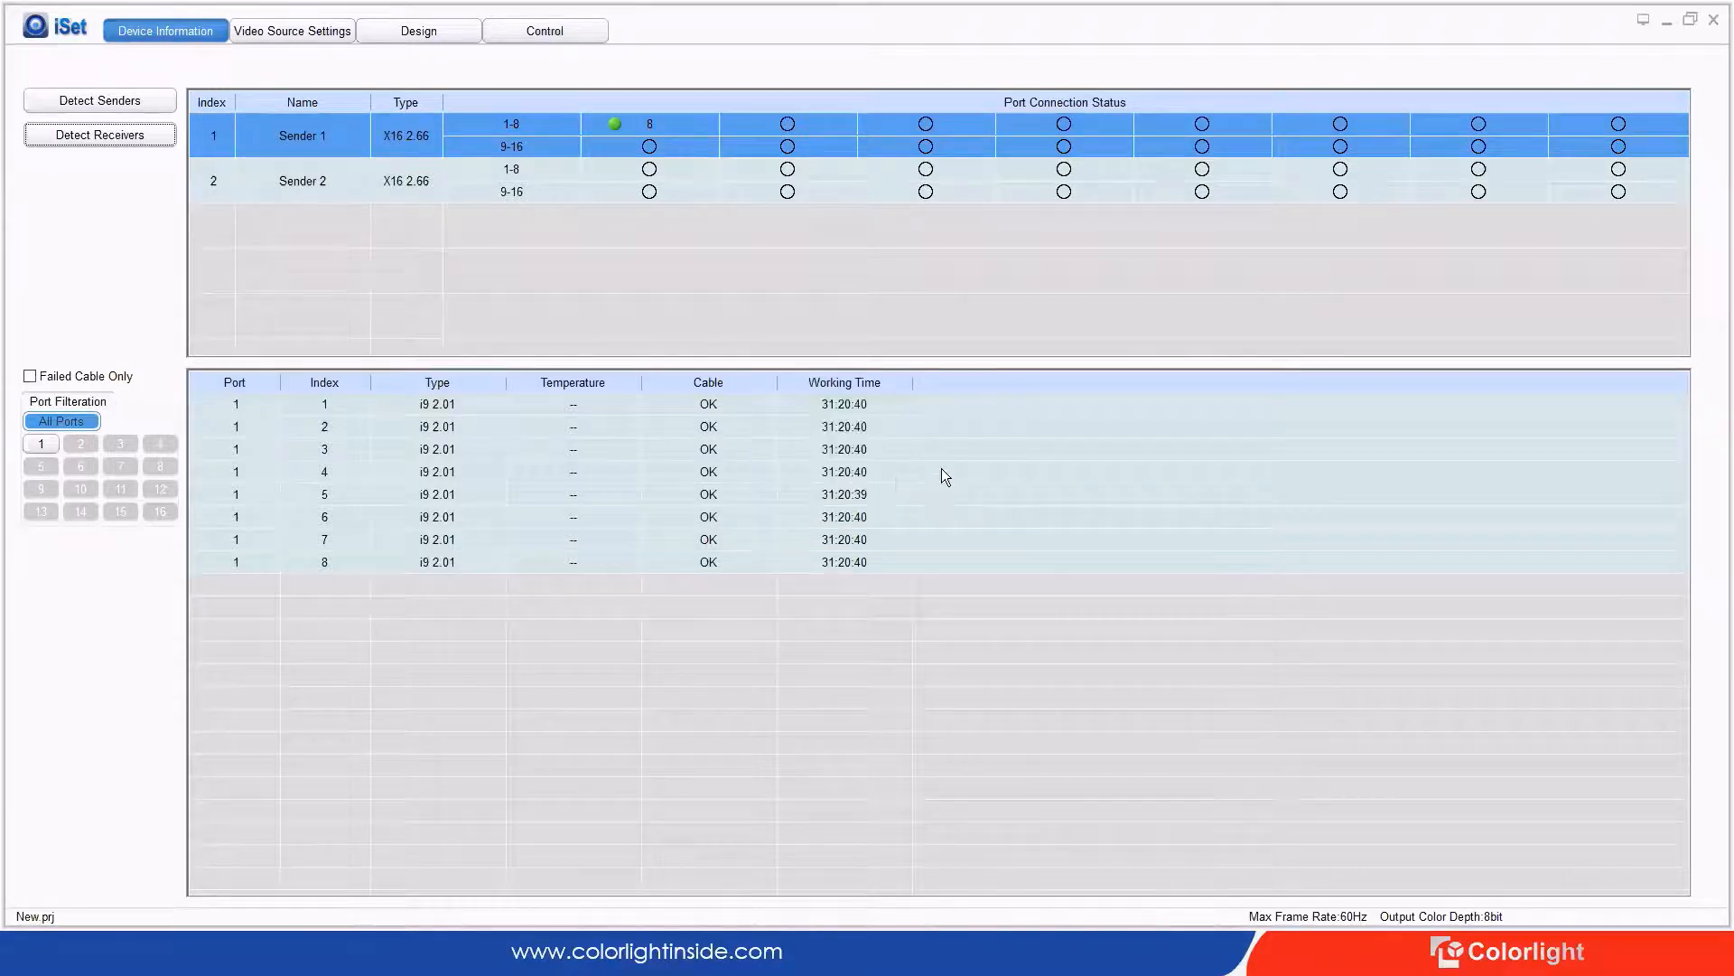
Step: Turn on Show Monitoring in the Settings > Software Features options
click(50, 29)
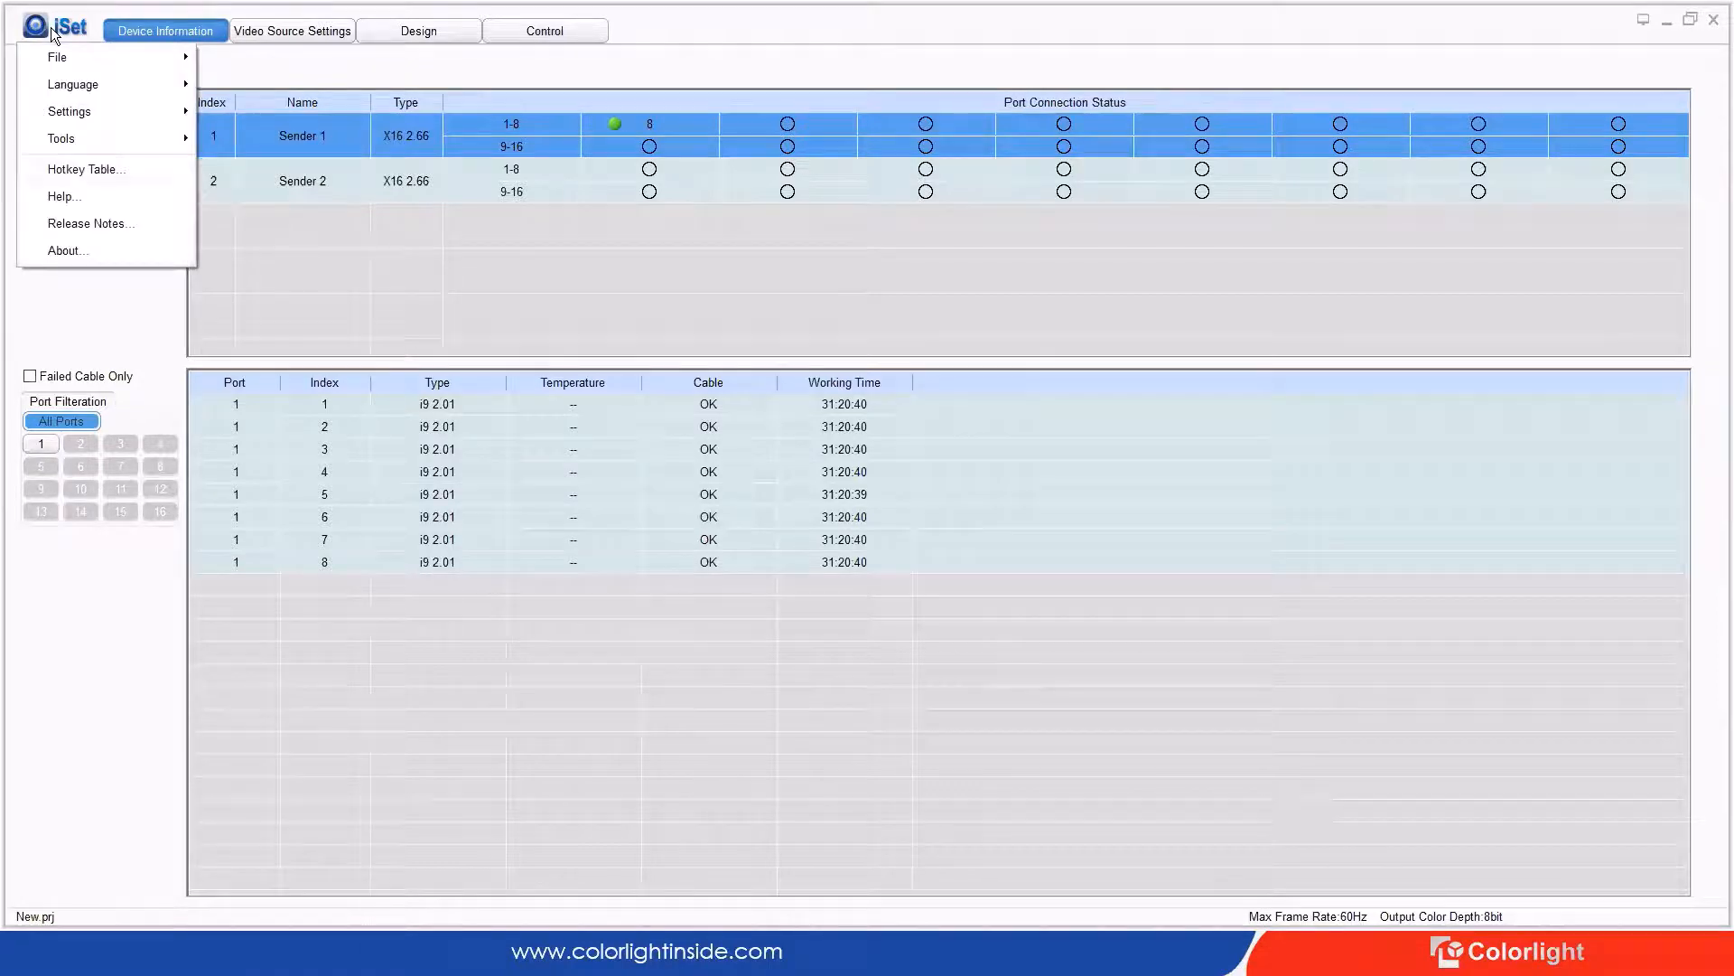
click(72, 111)
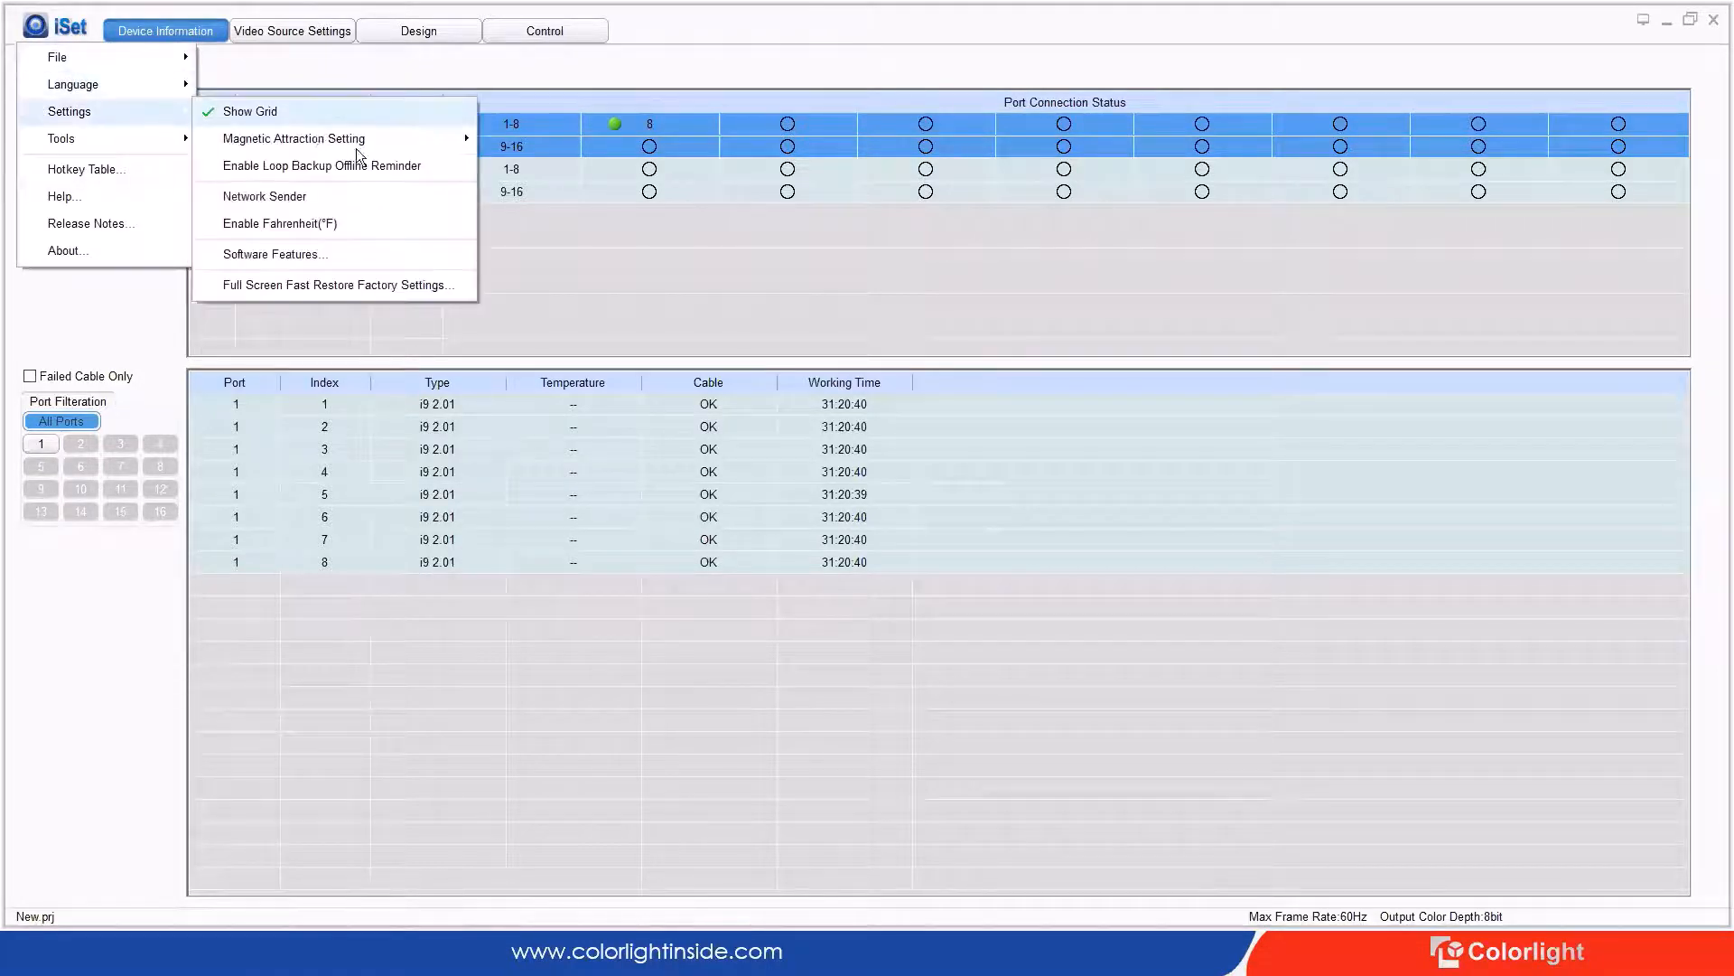
click(372, 258)
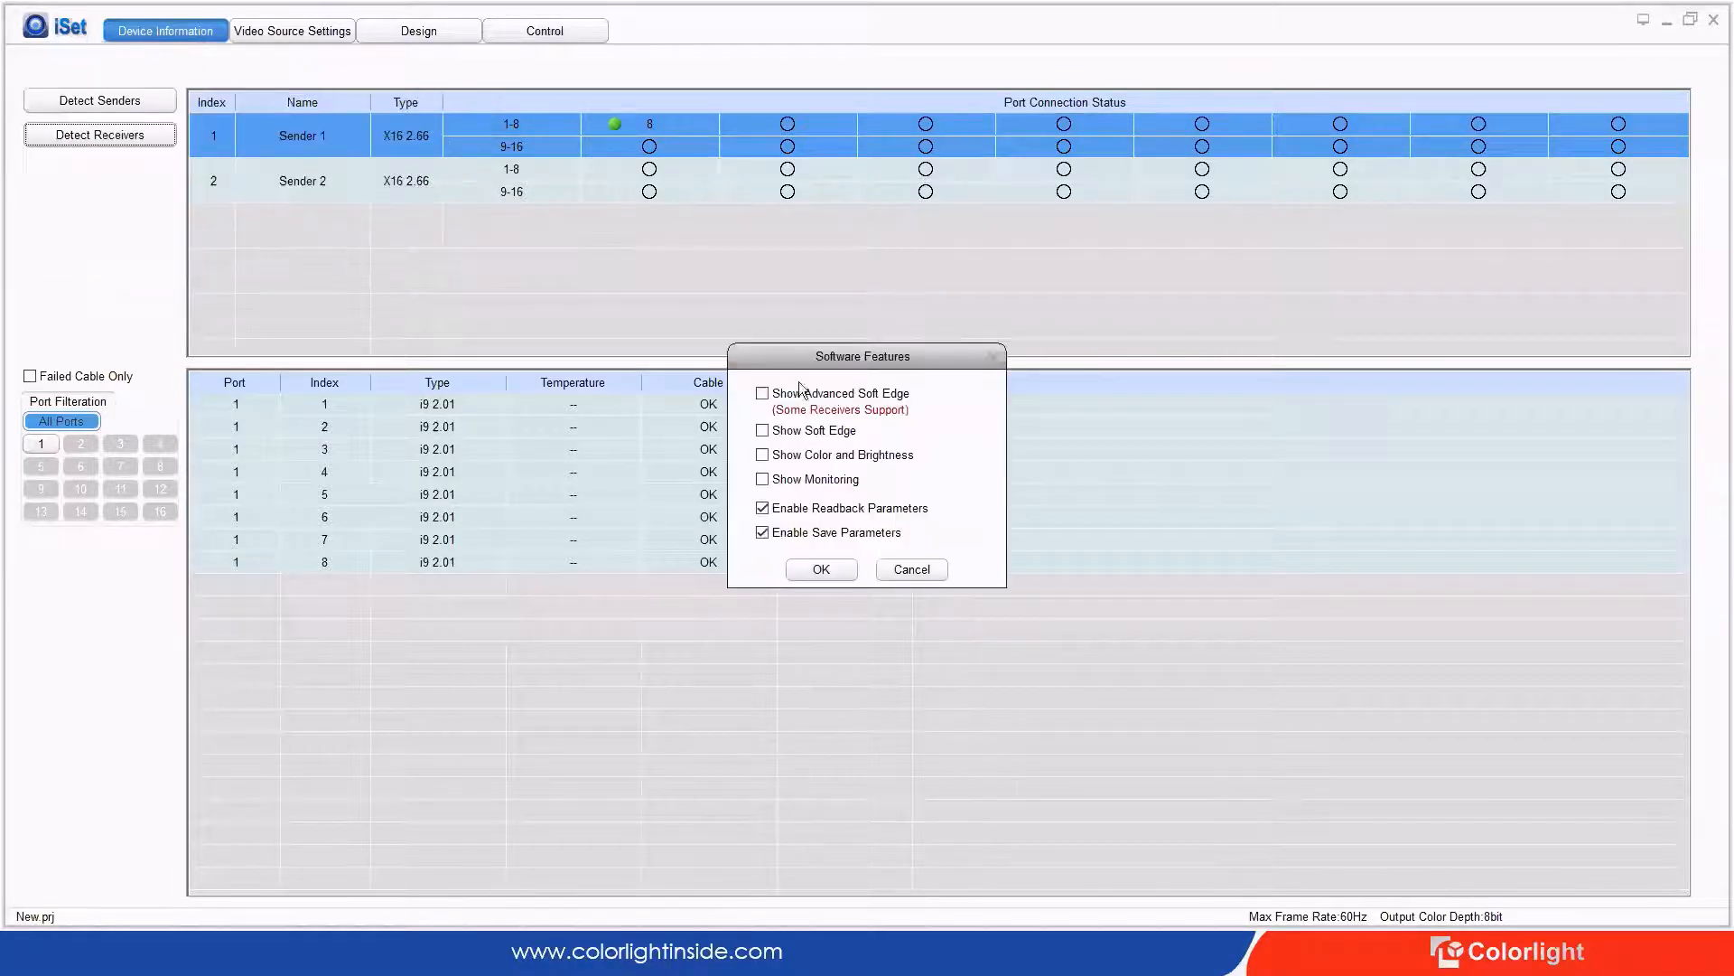
click(804, 480)
click(824, 567)
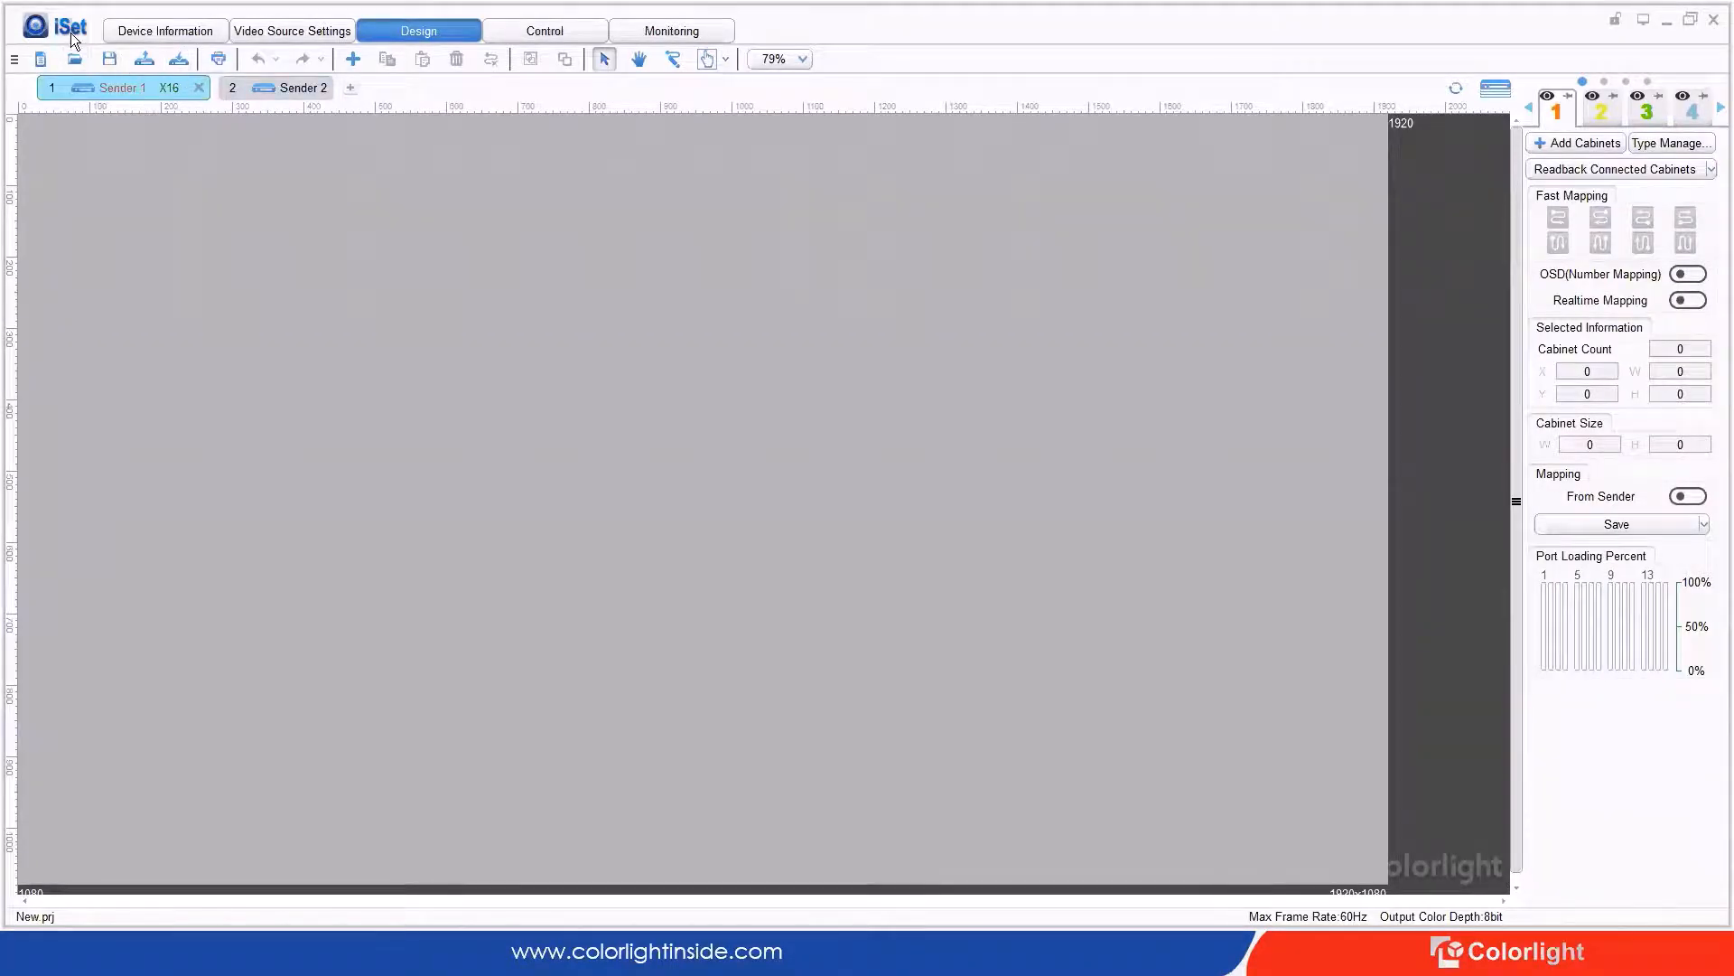
Step: Check the About box for iSet V4.2 build 480, then return to Device Information
click(65, 29)
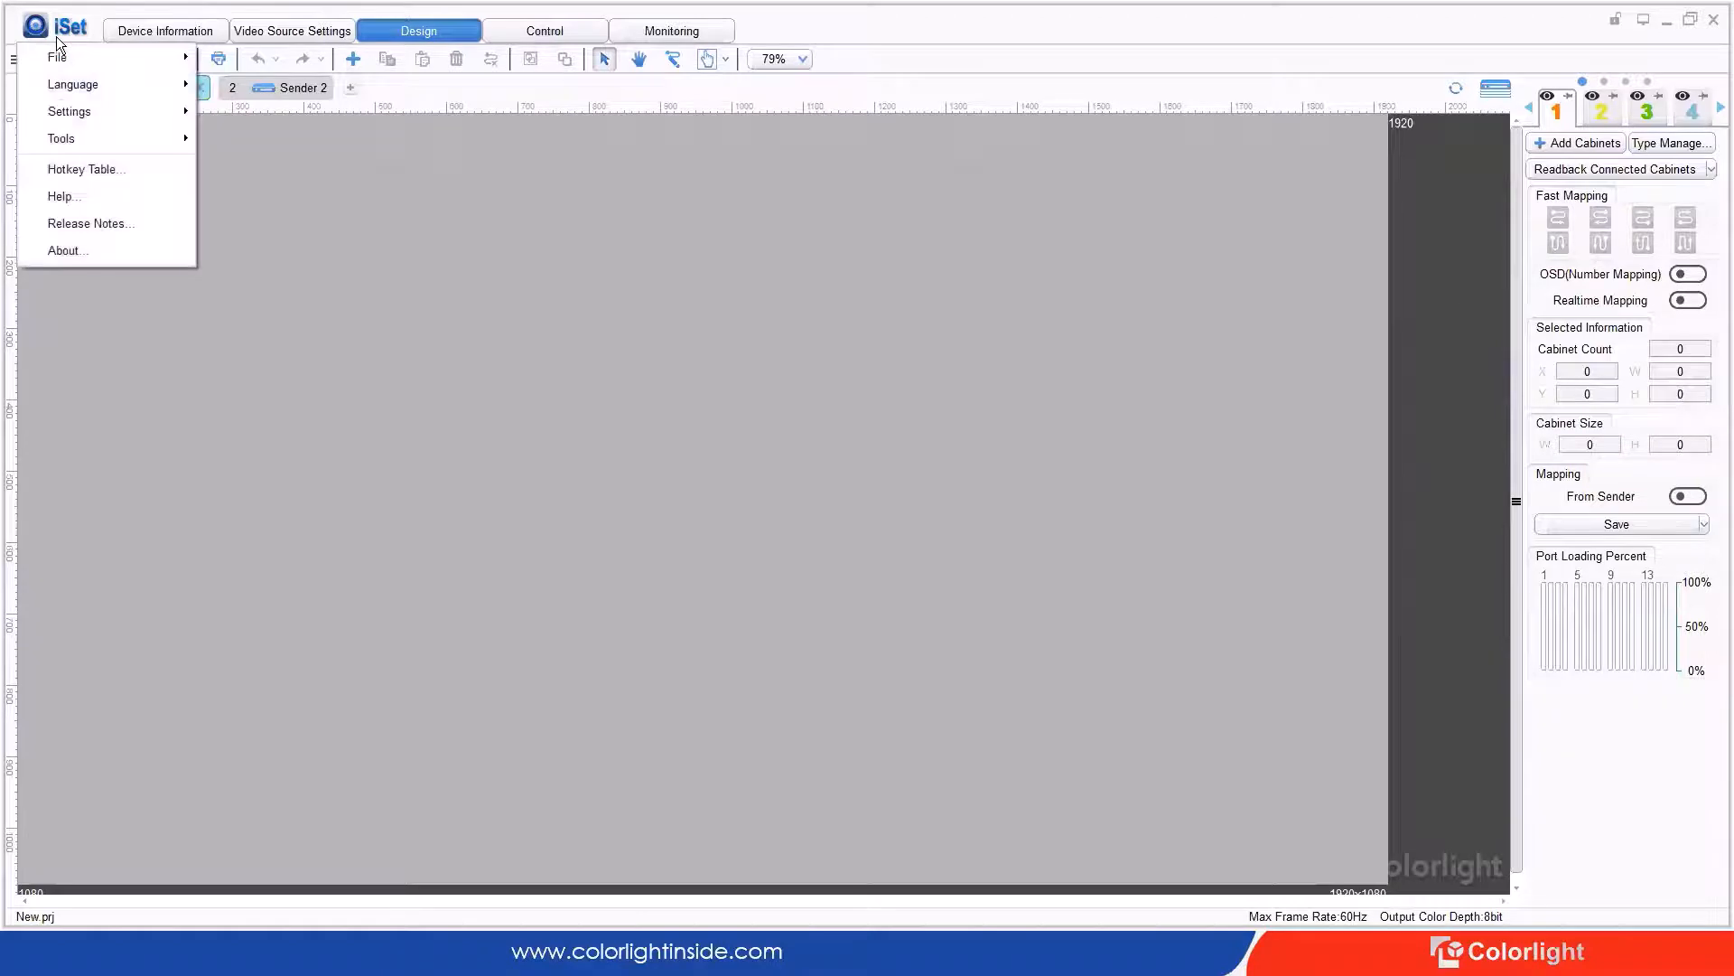
click(119, 239)
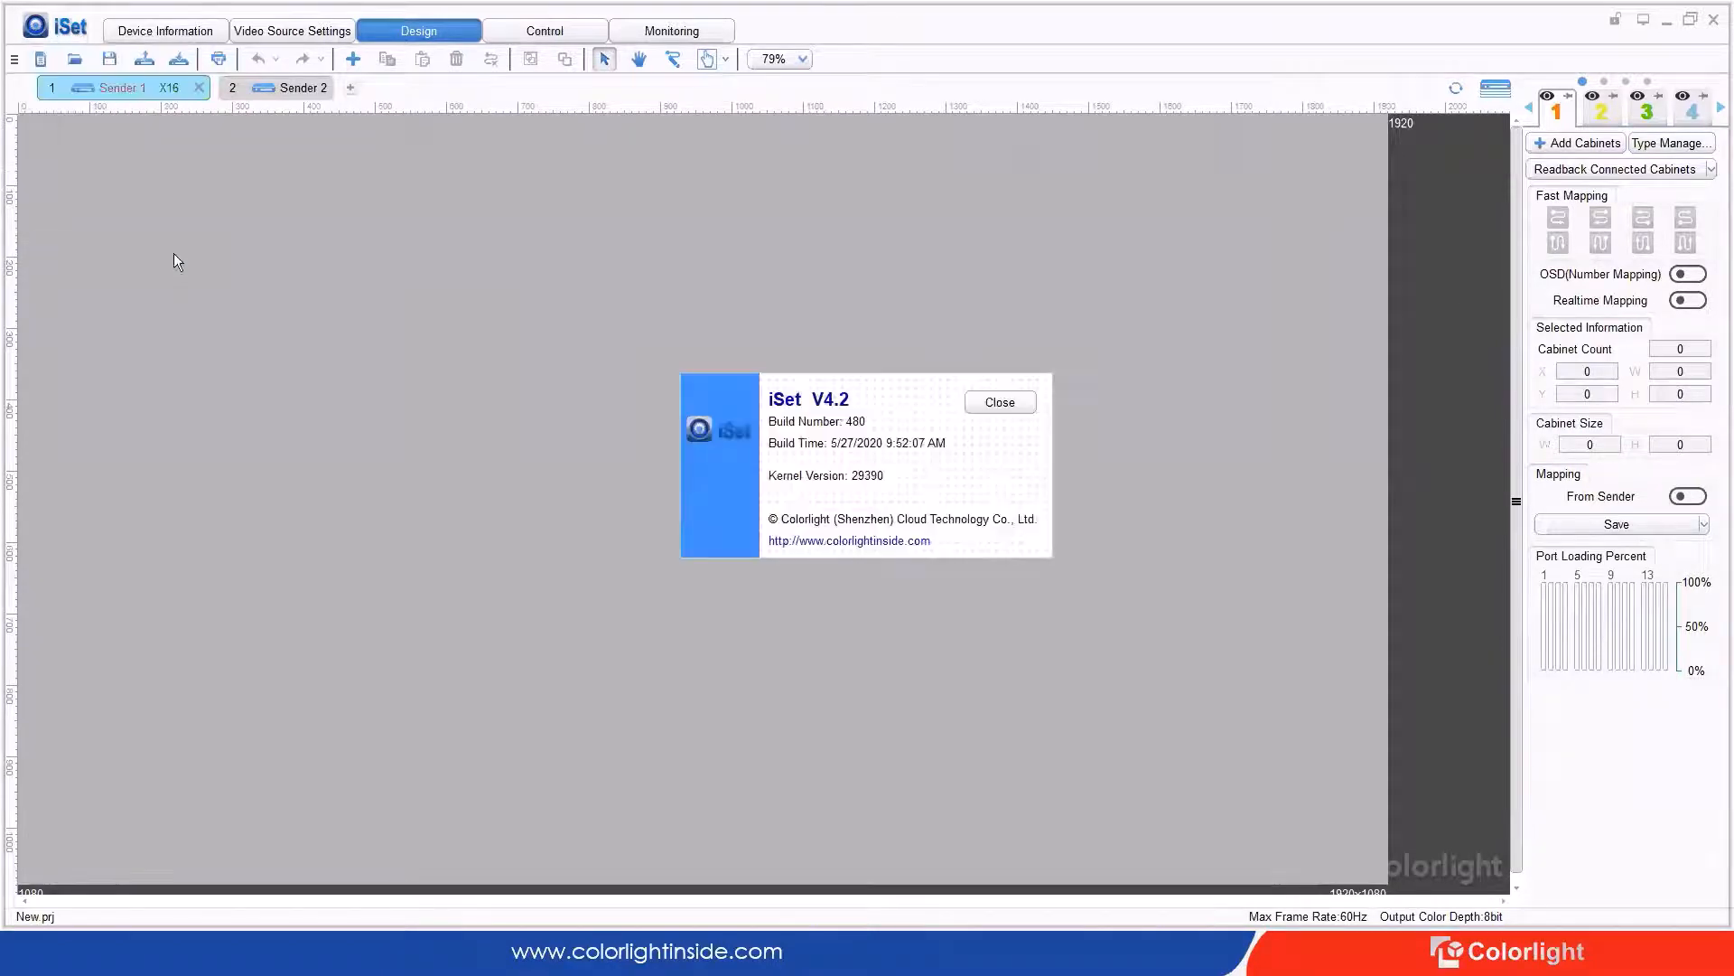
click(993, 401)
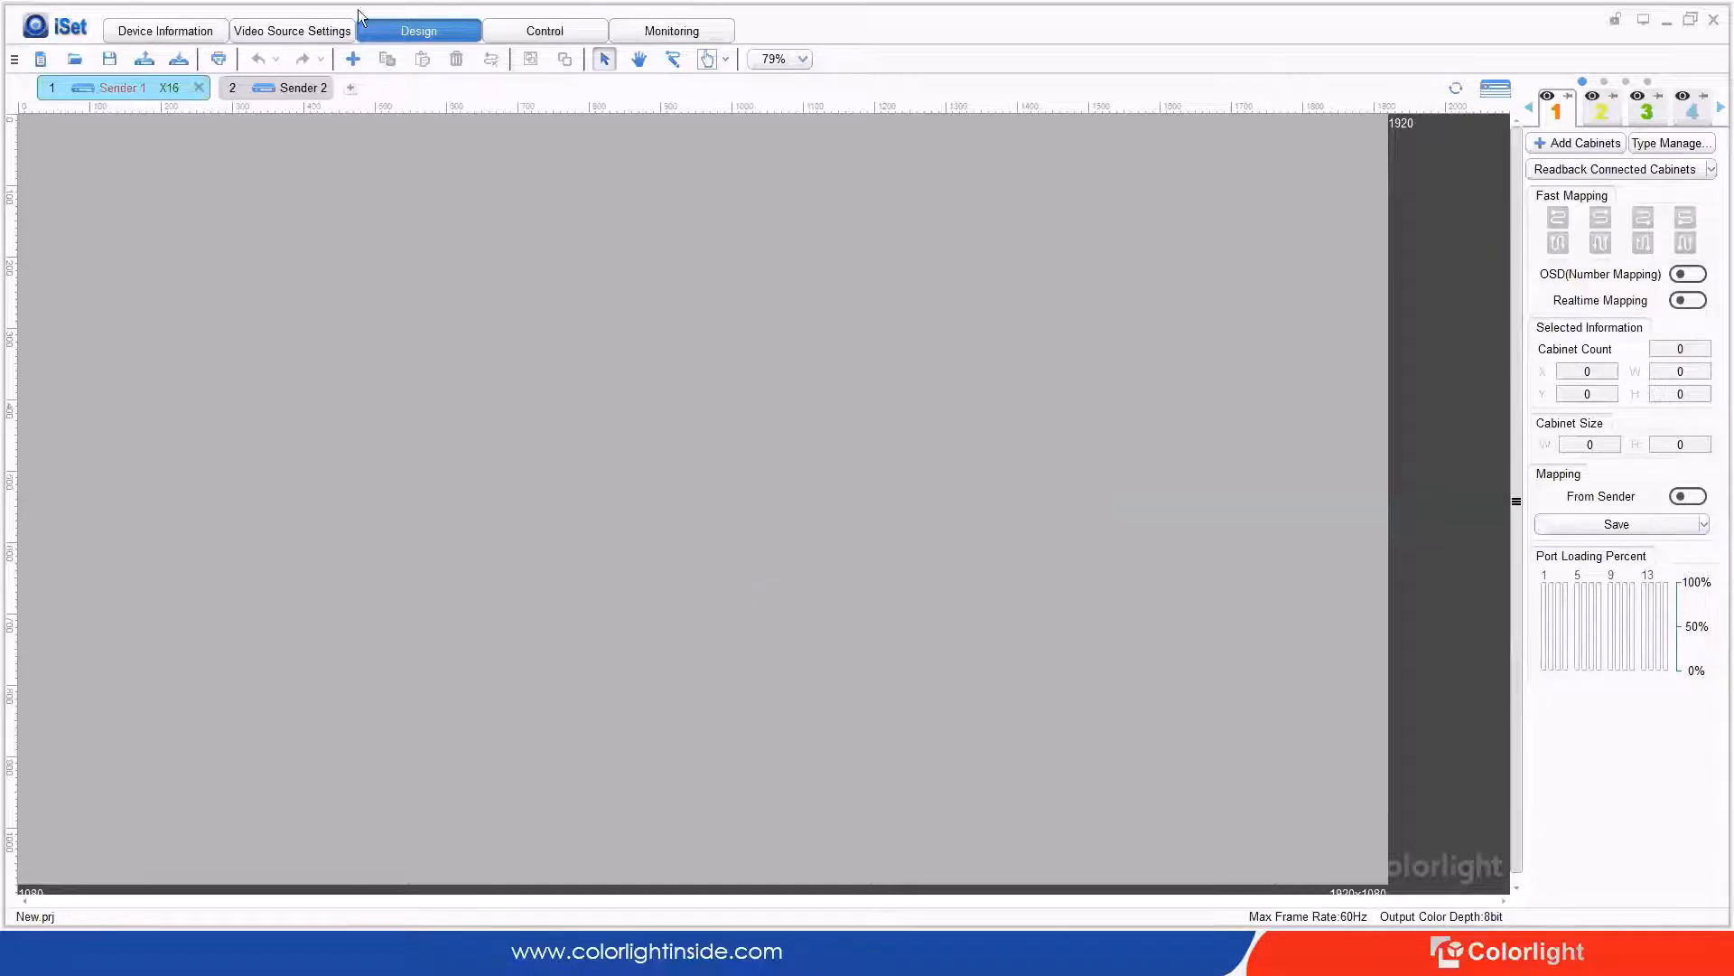
click(196, 34)
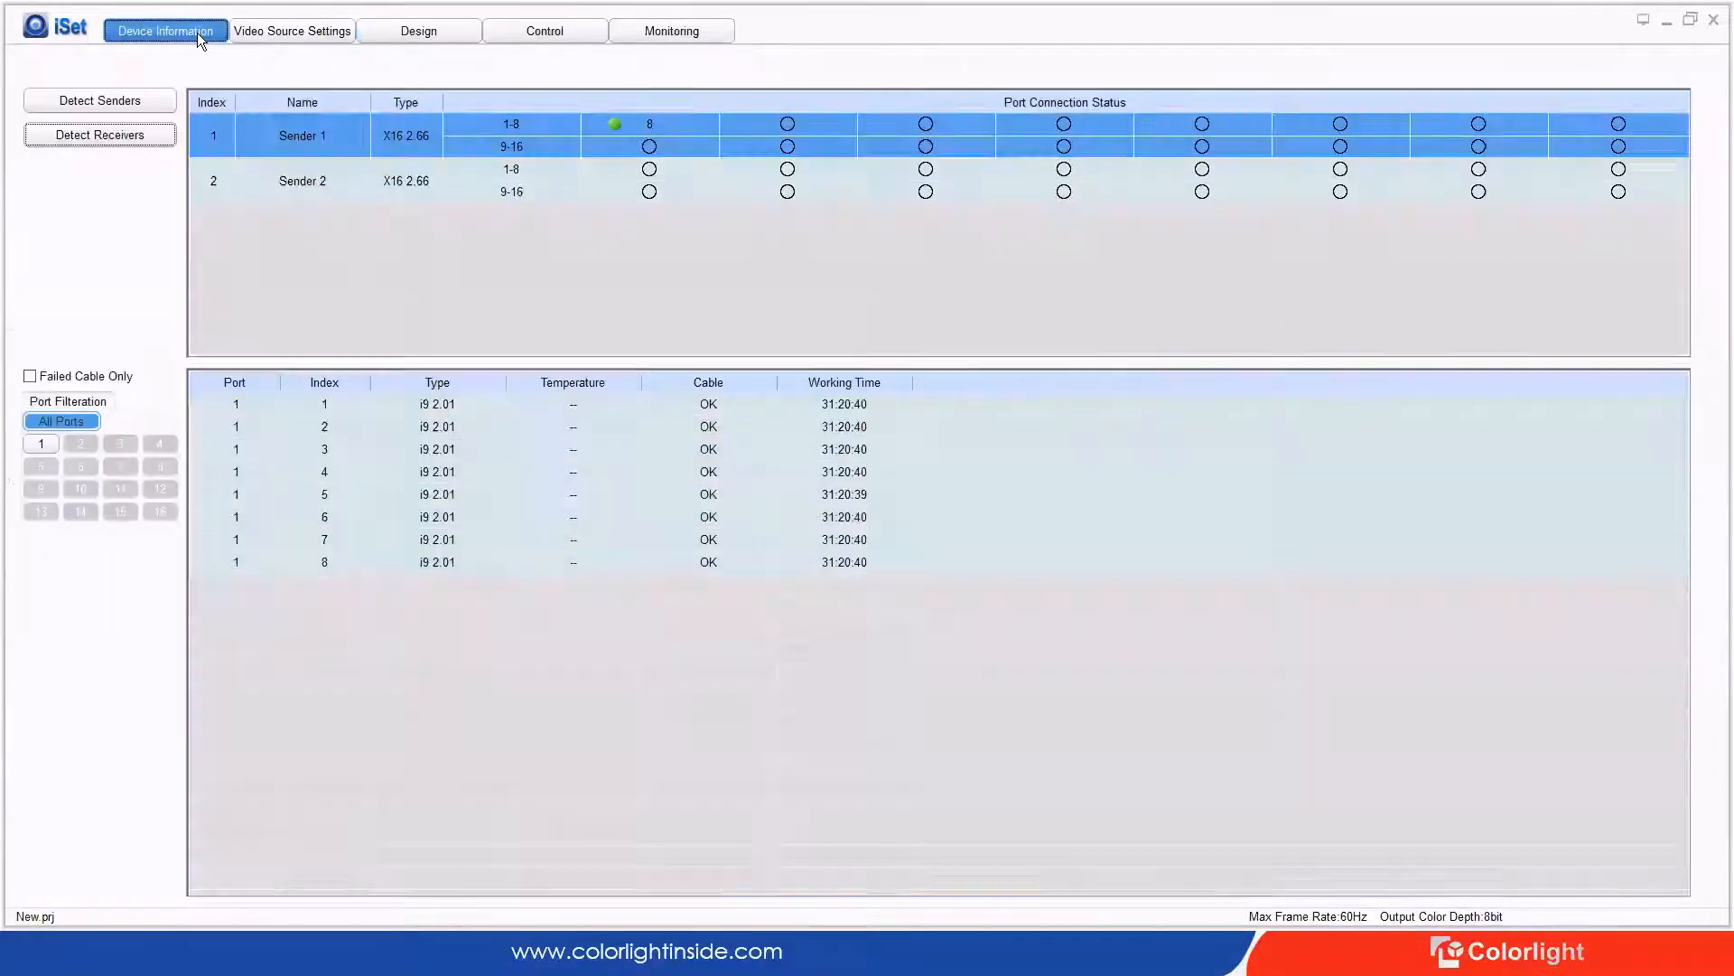
Step: Review both senders' video sources, trying HDMI and leaving DVI1 as the input
click(277, 39)
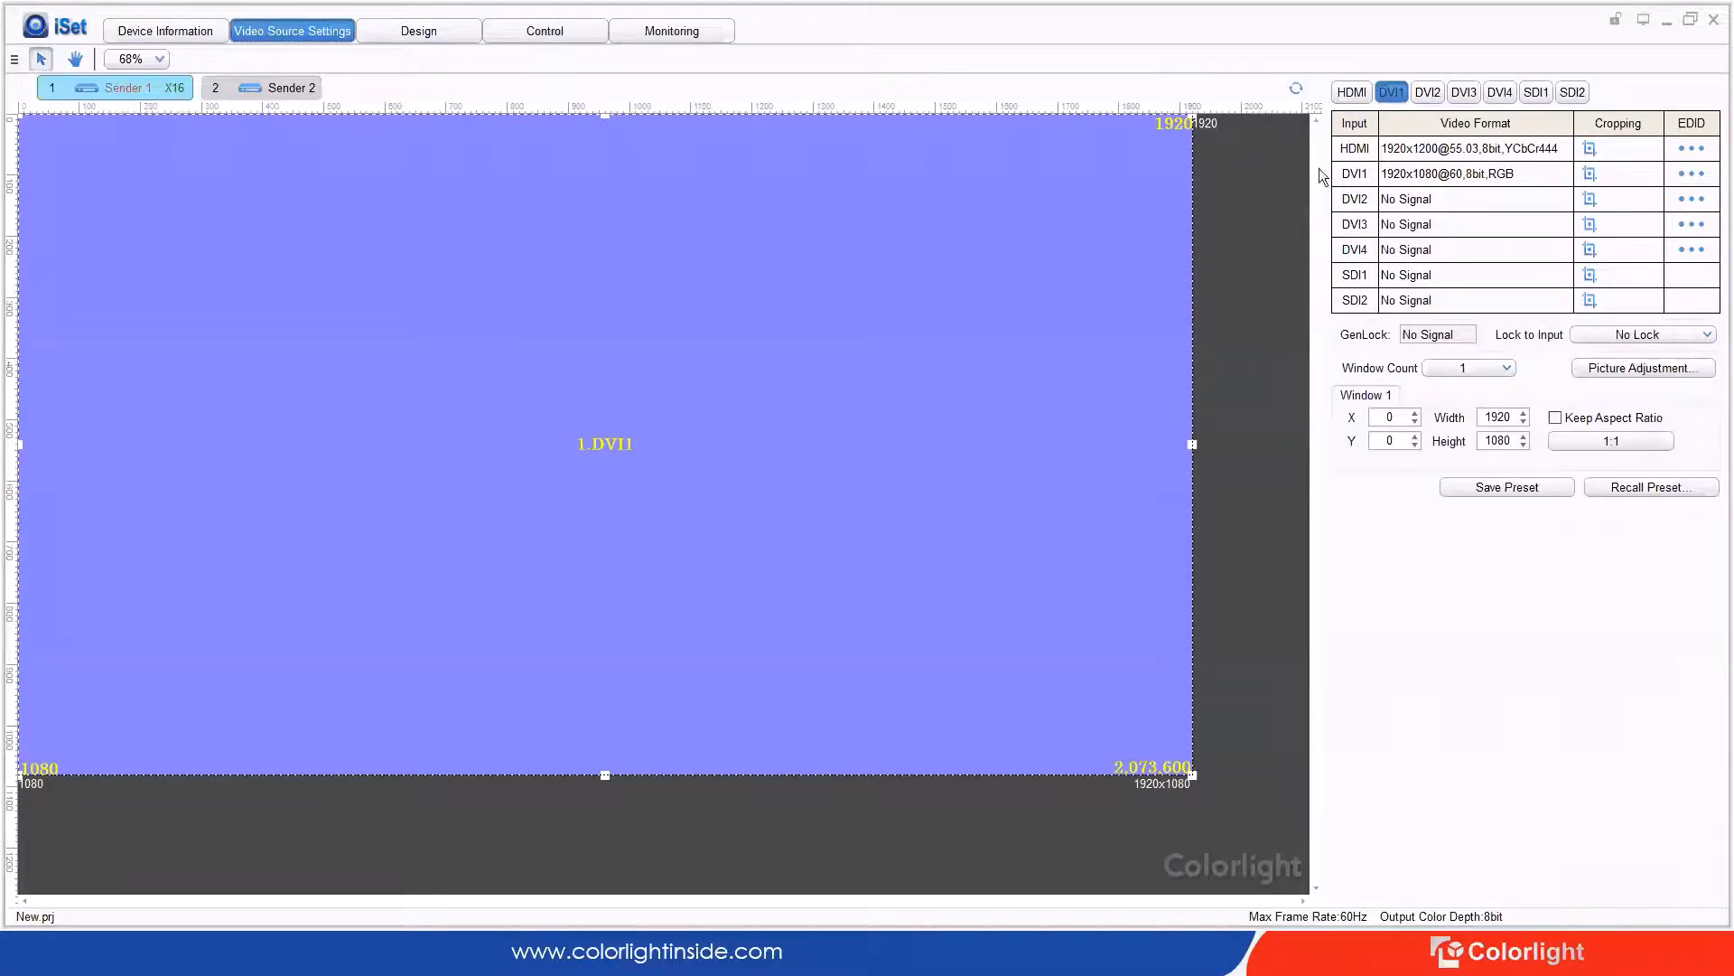
click(1352, 92)
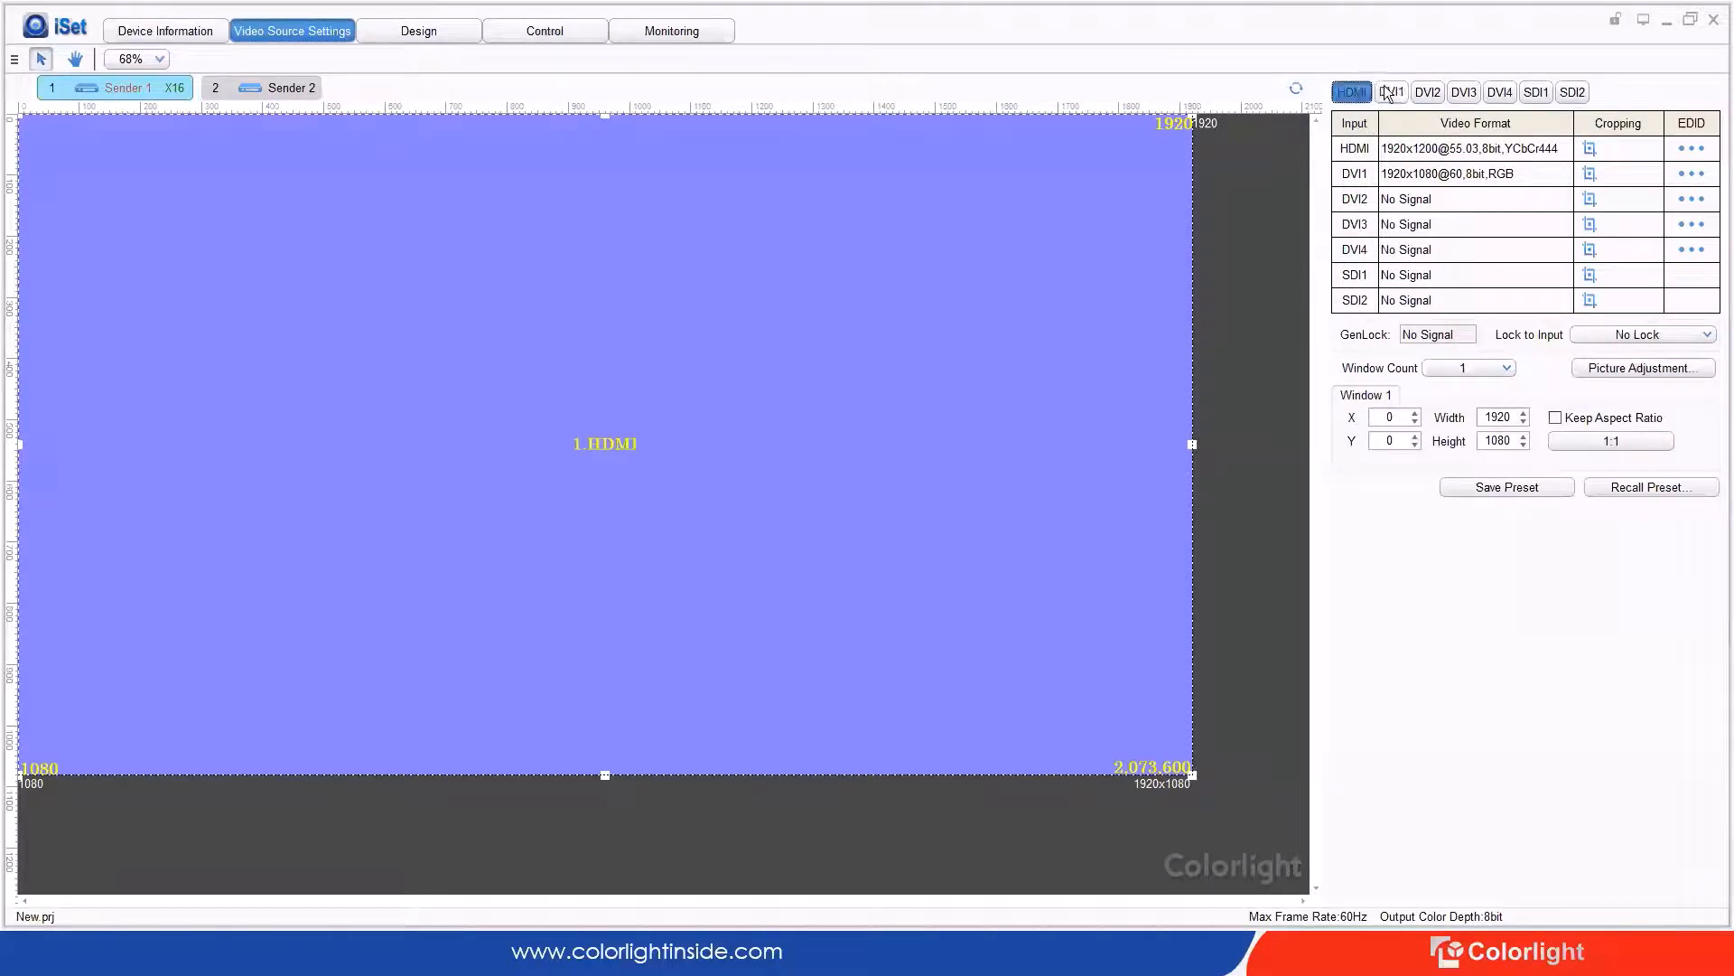
click(1389, 92)
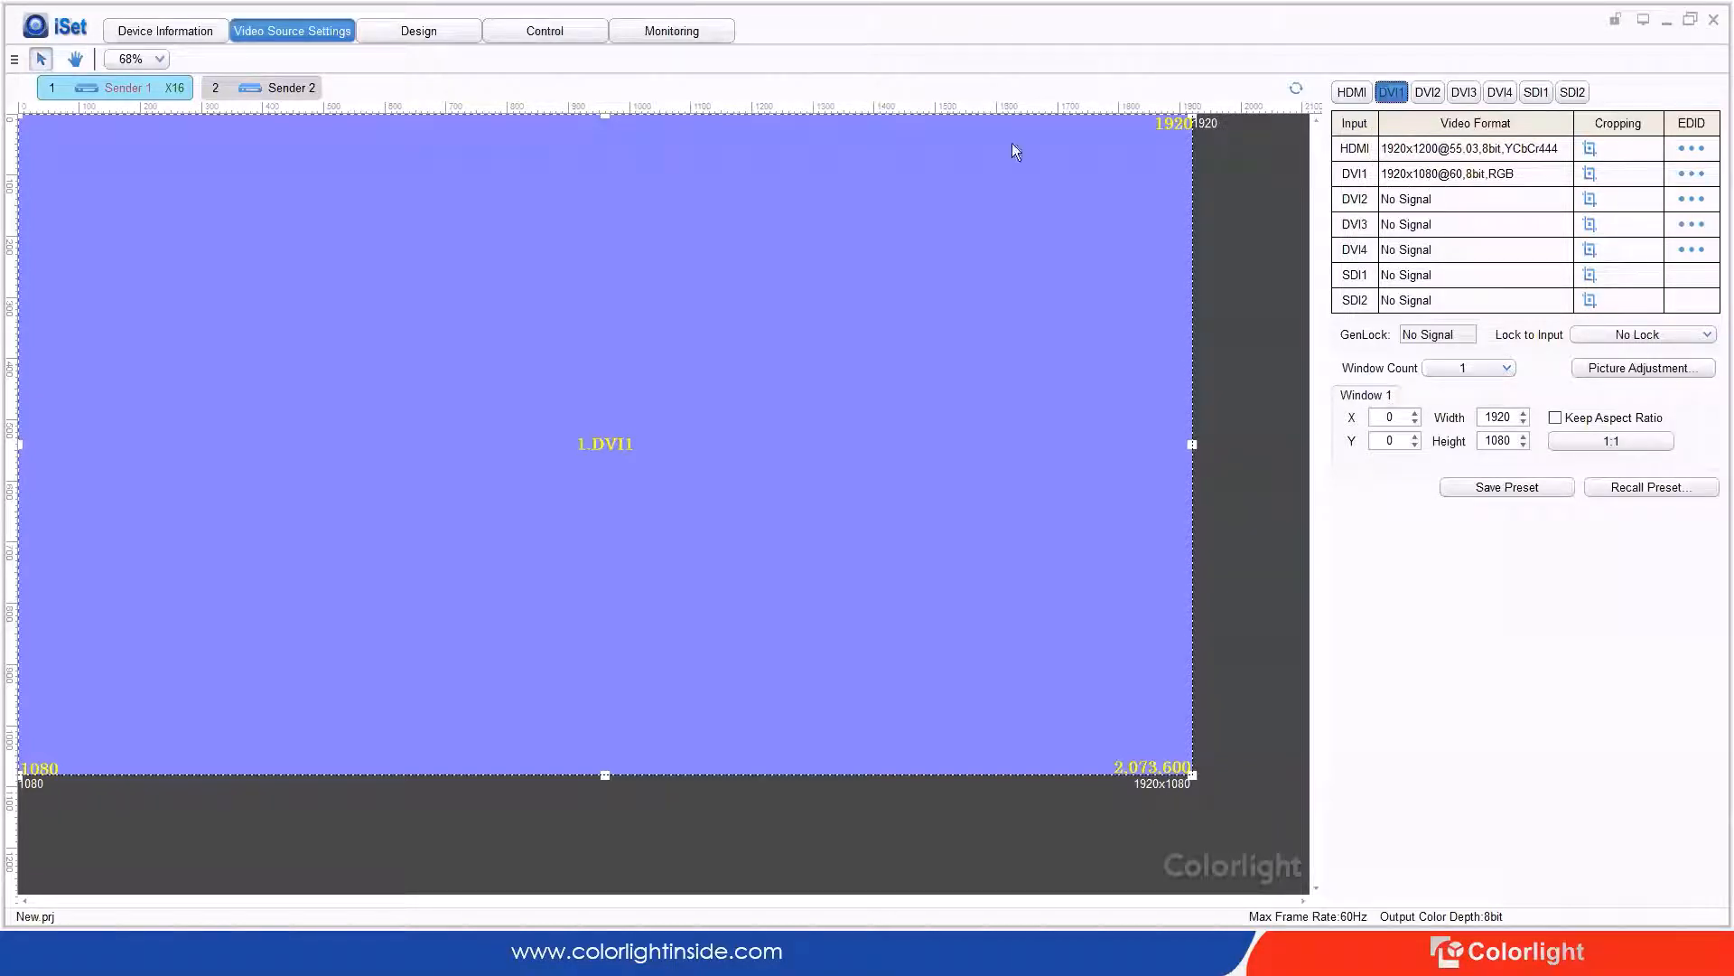
click(294, 92)
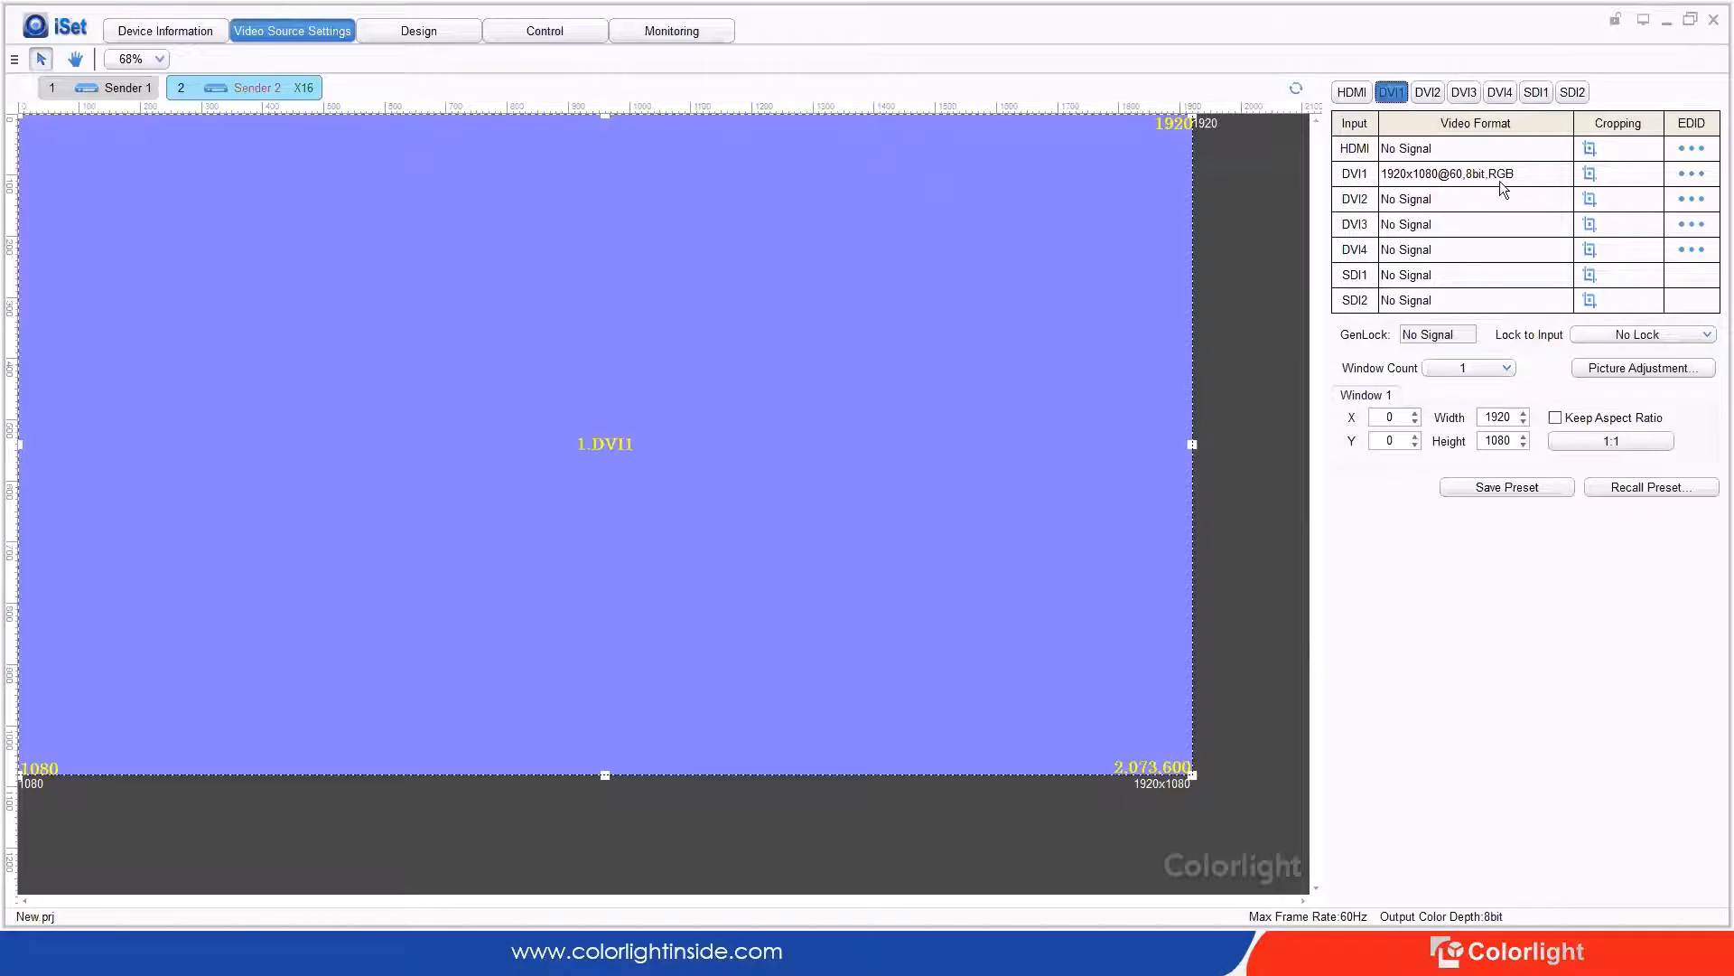
click(61, 89)
click(434, 30)
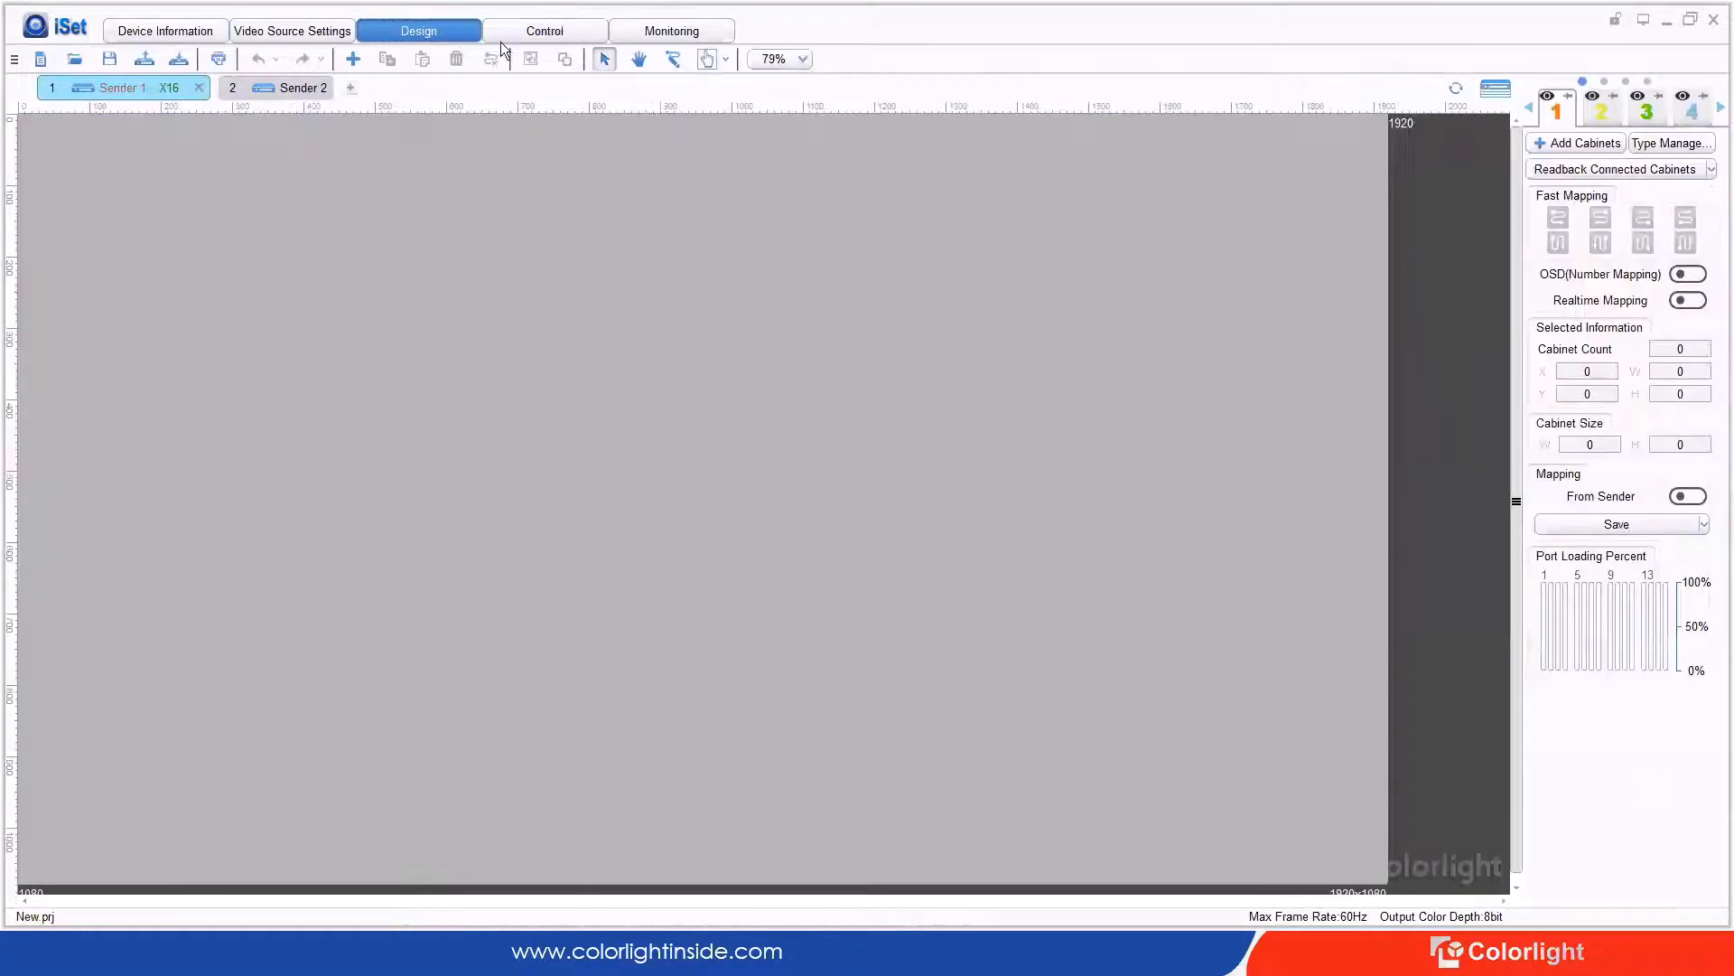
Step: Read back Sender 1's cabinets and make Sender 2 a backup of Sender 1
click(1583, 176)
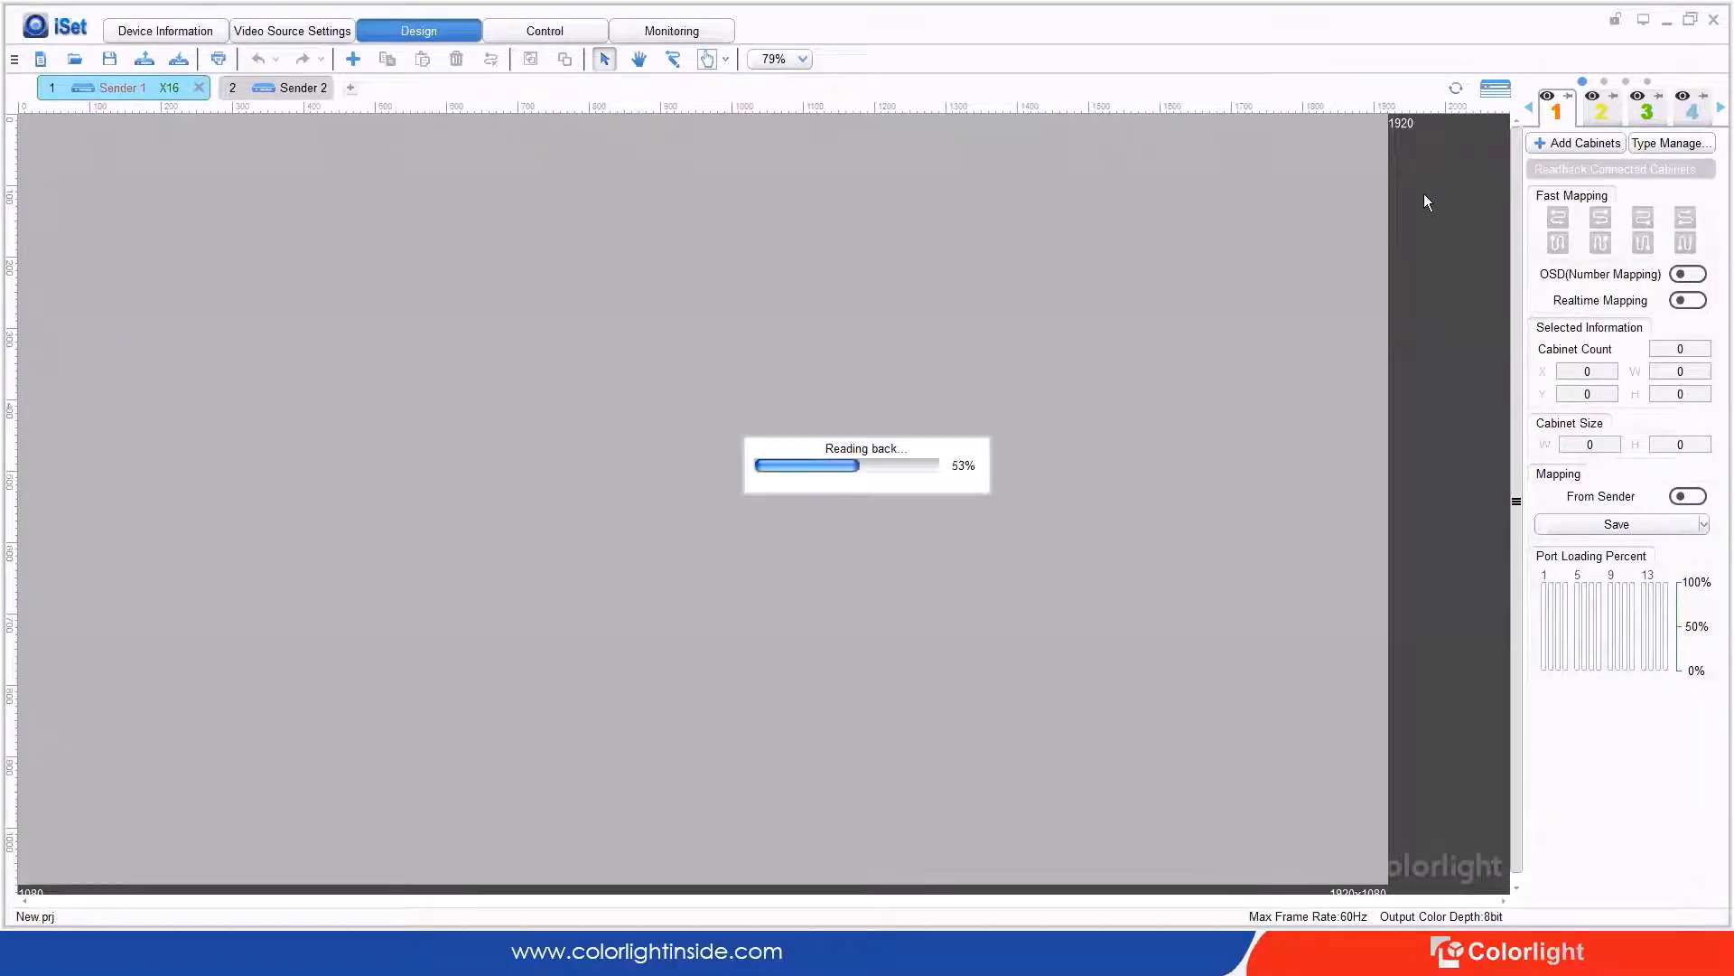
click(264, 93)
right_click(264, 94)
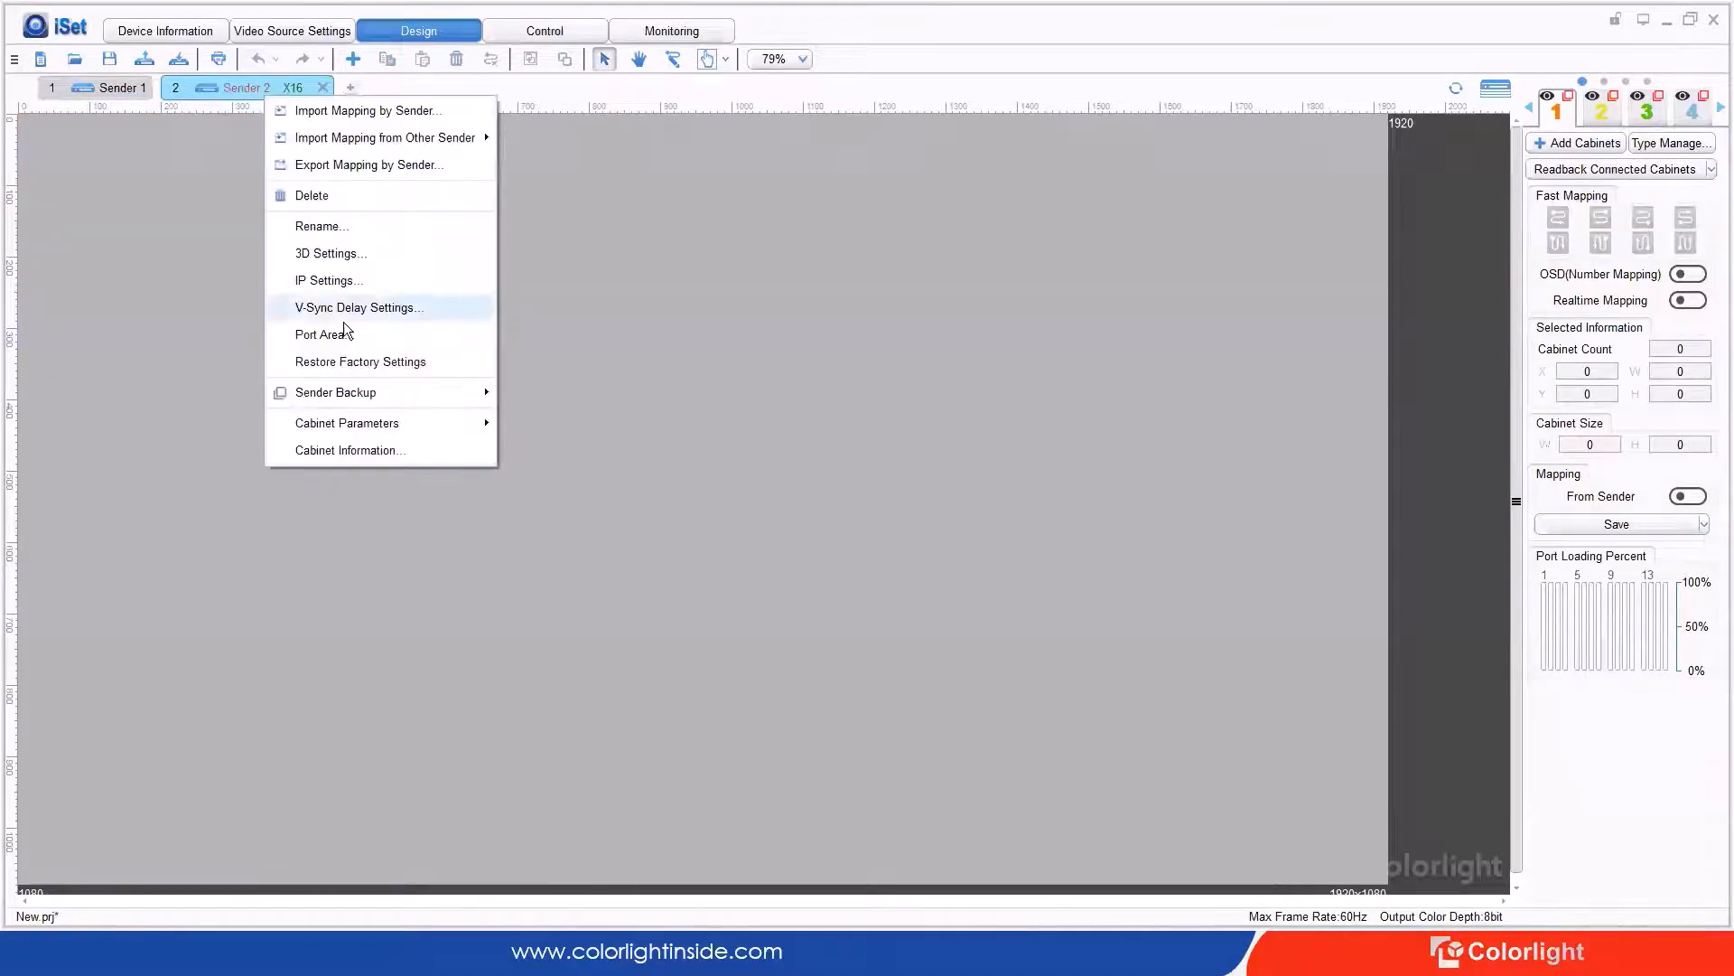
right_click(231, 85)
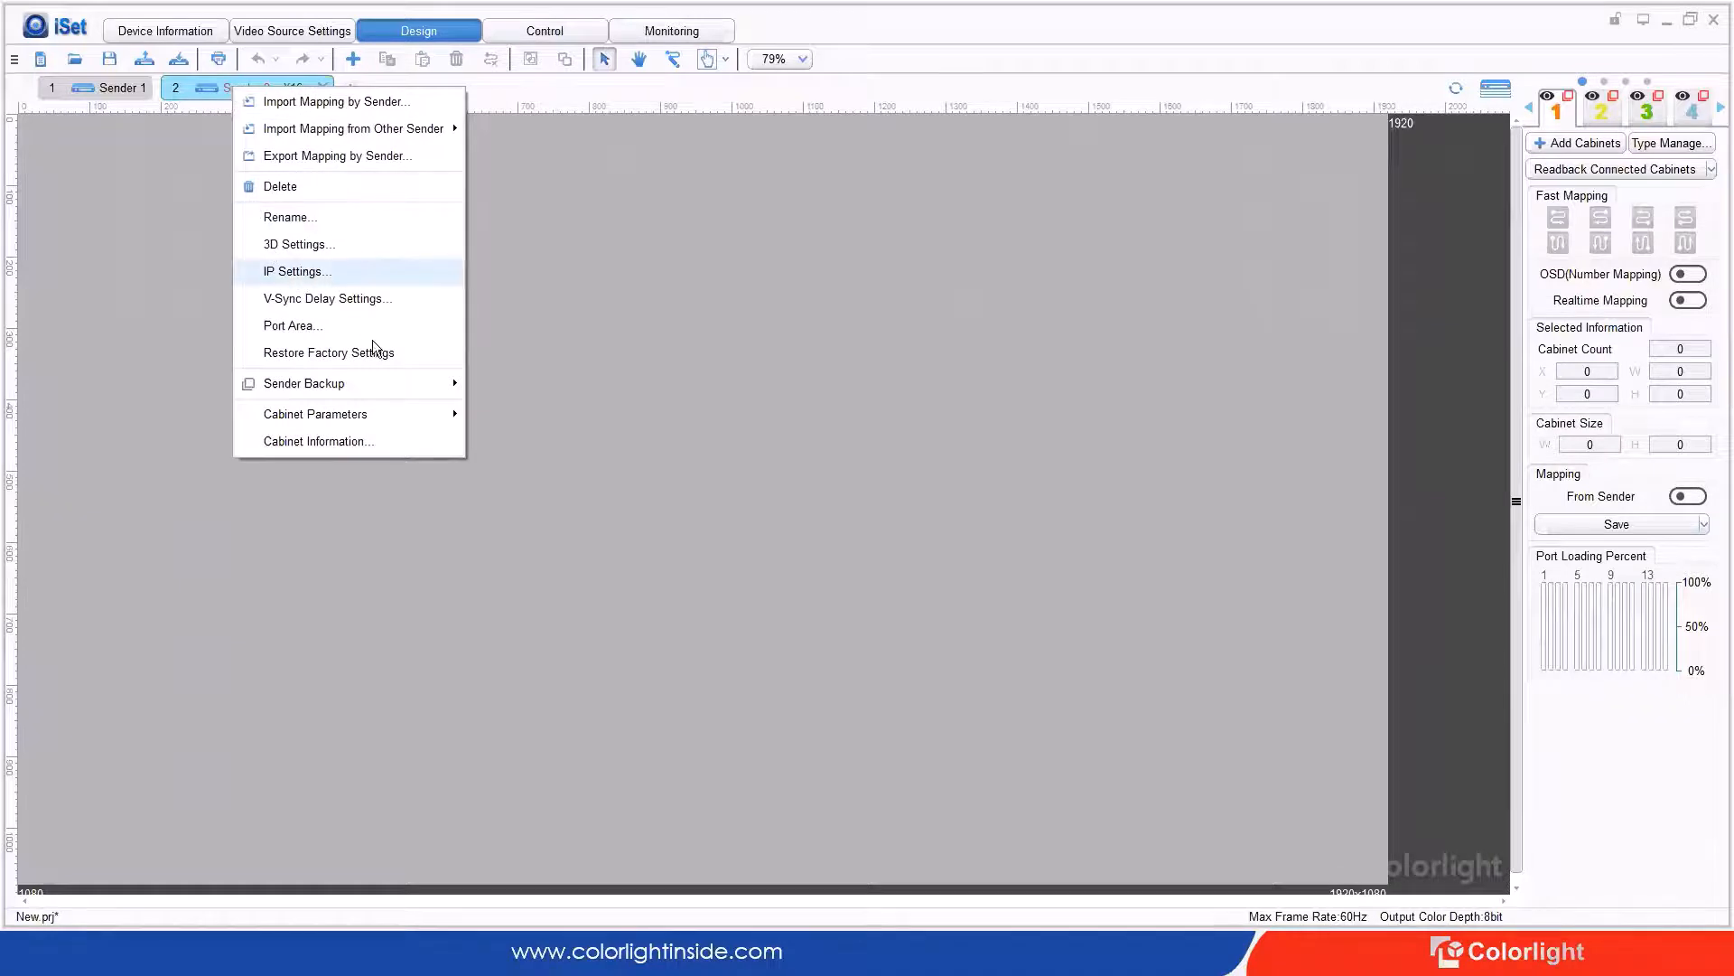
mouse_move(390, 390)
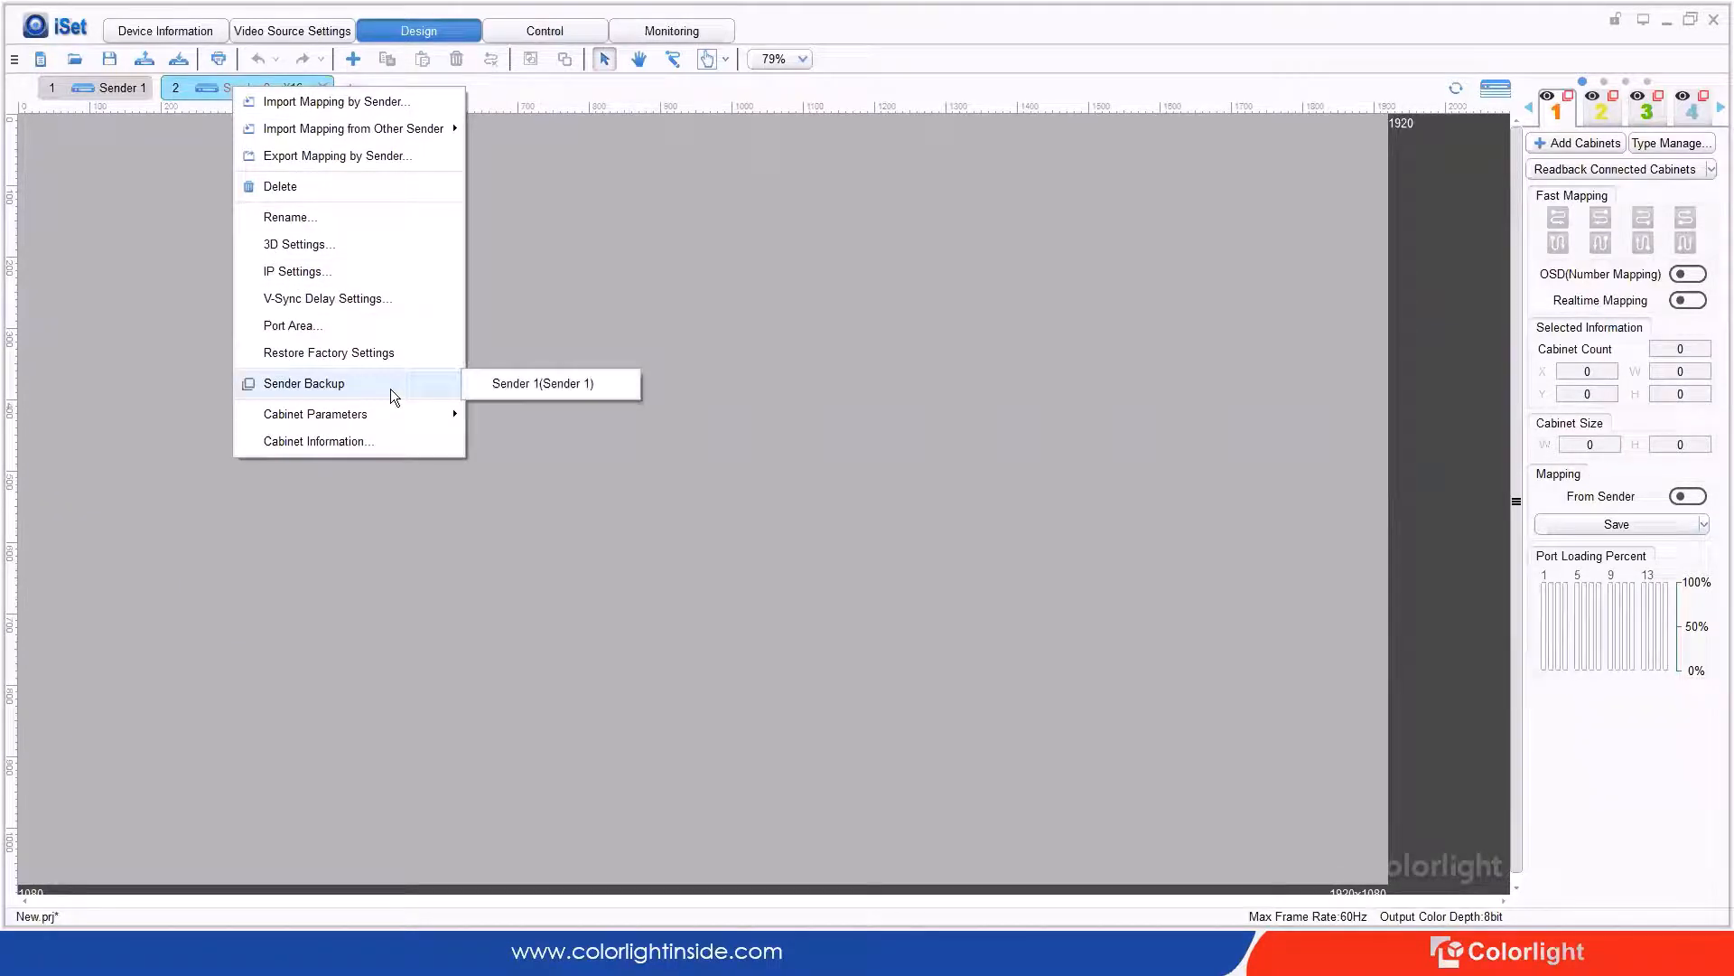
click(578, 381)
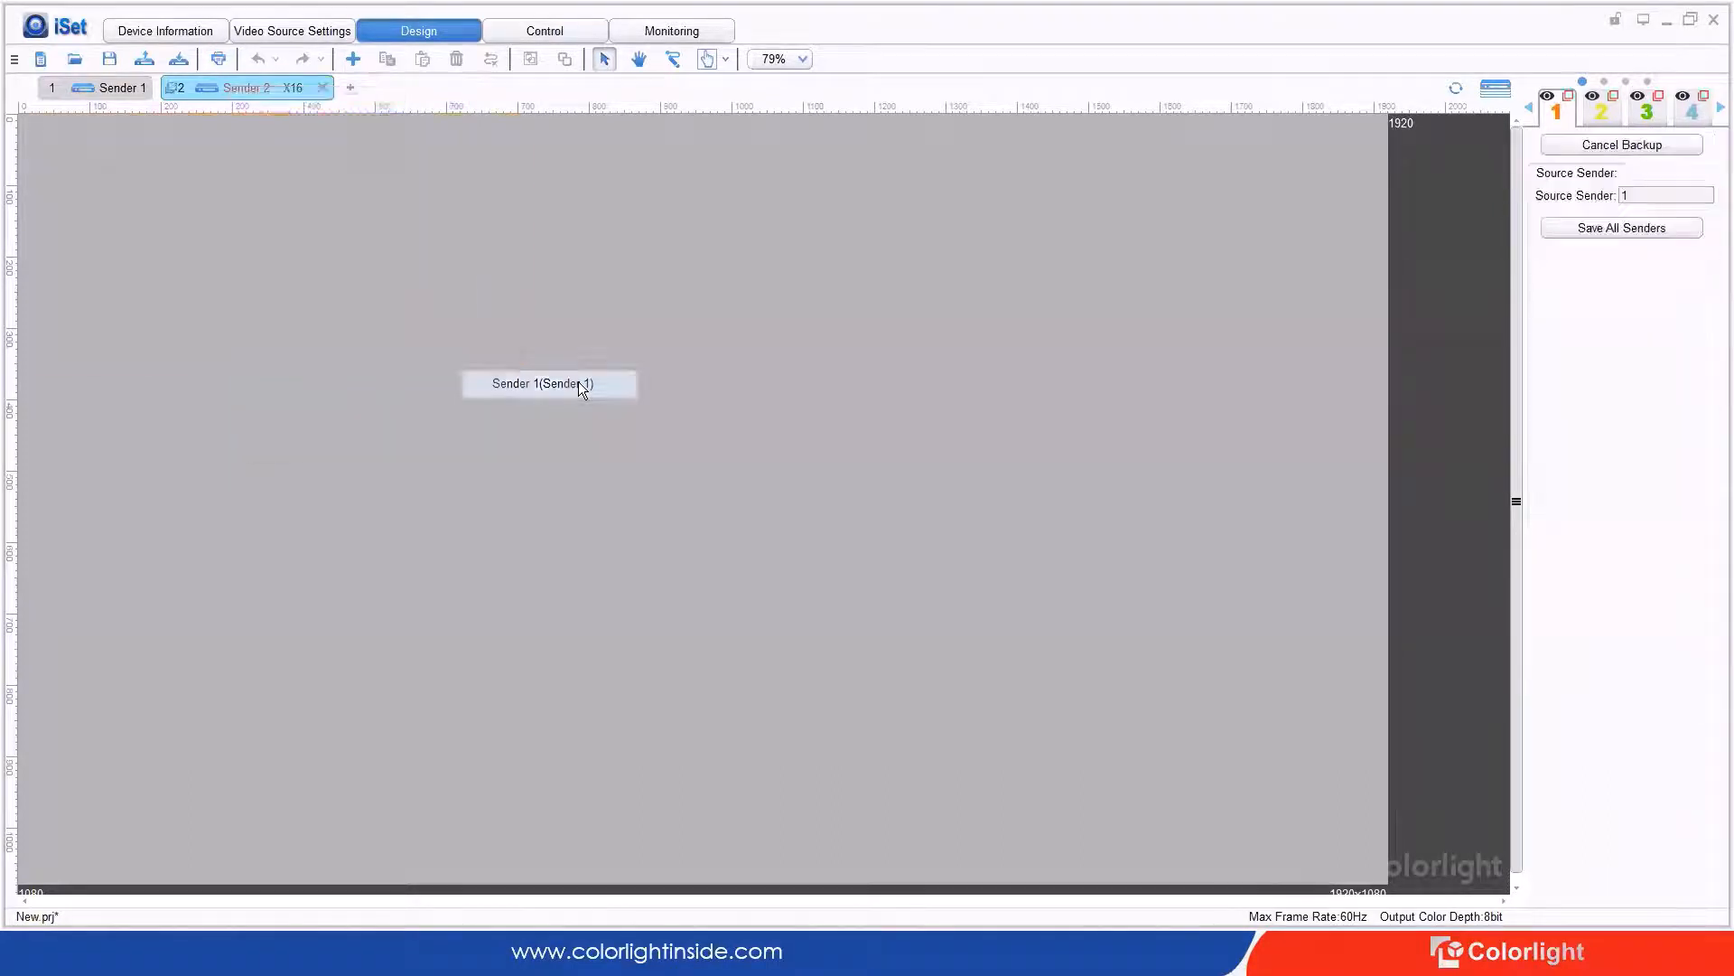
Step: Save the settings to all senders and bring up the Monitoring page
click(1597, 233)
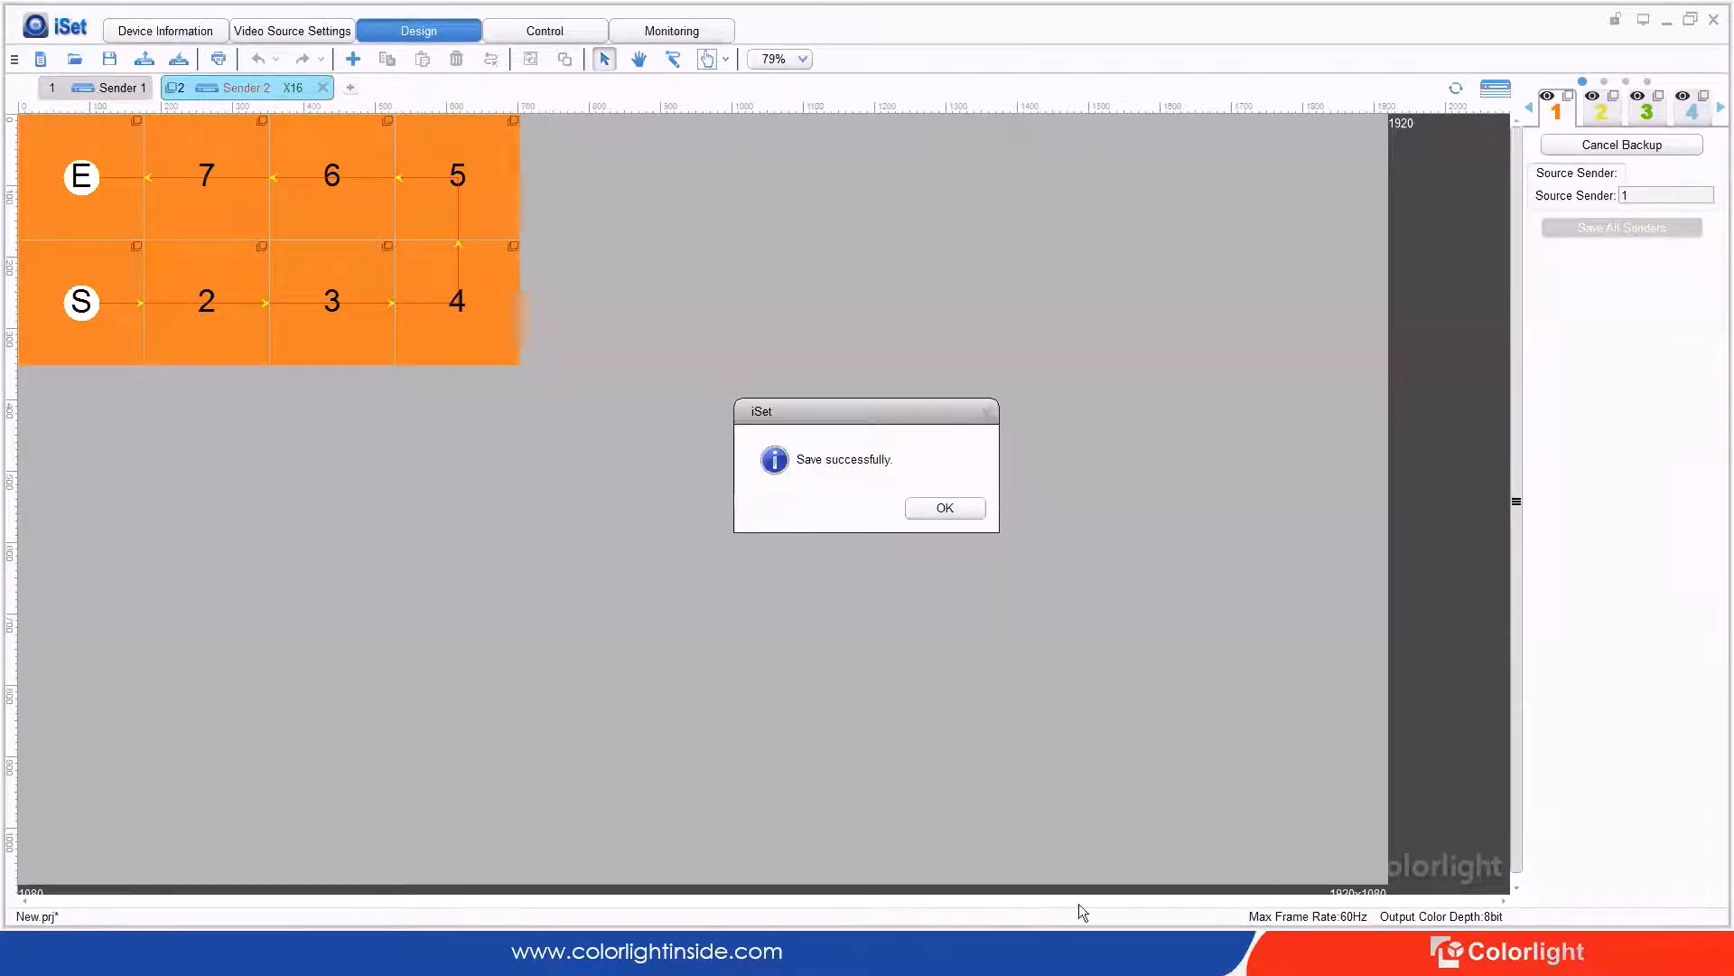
click(946, 508)
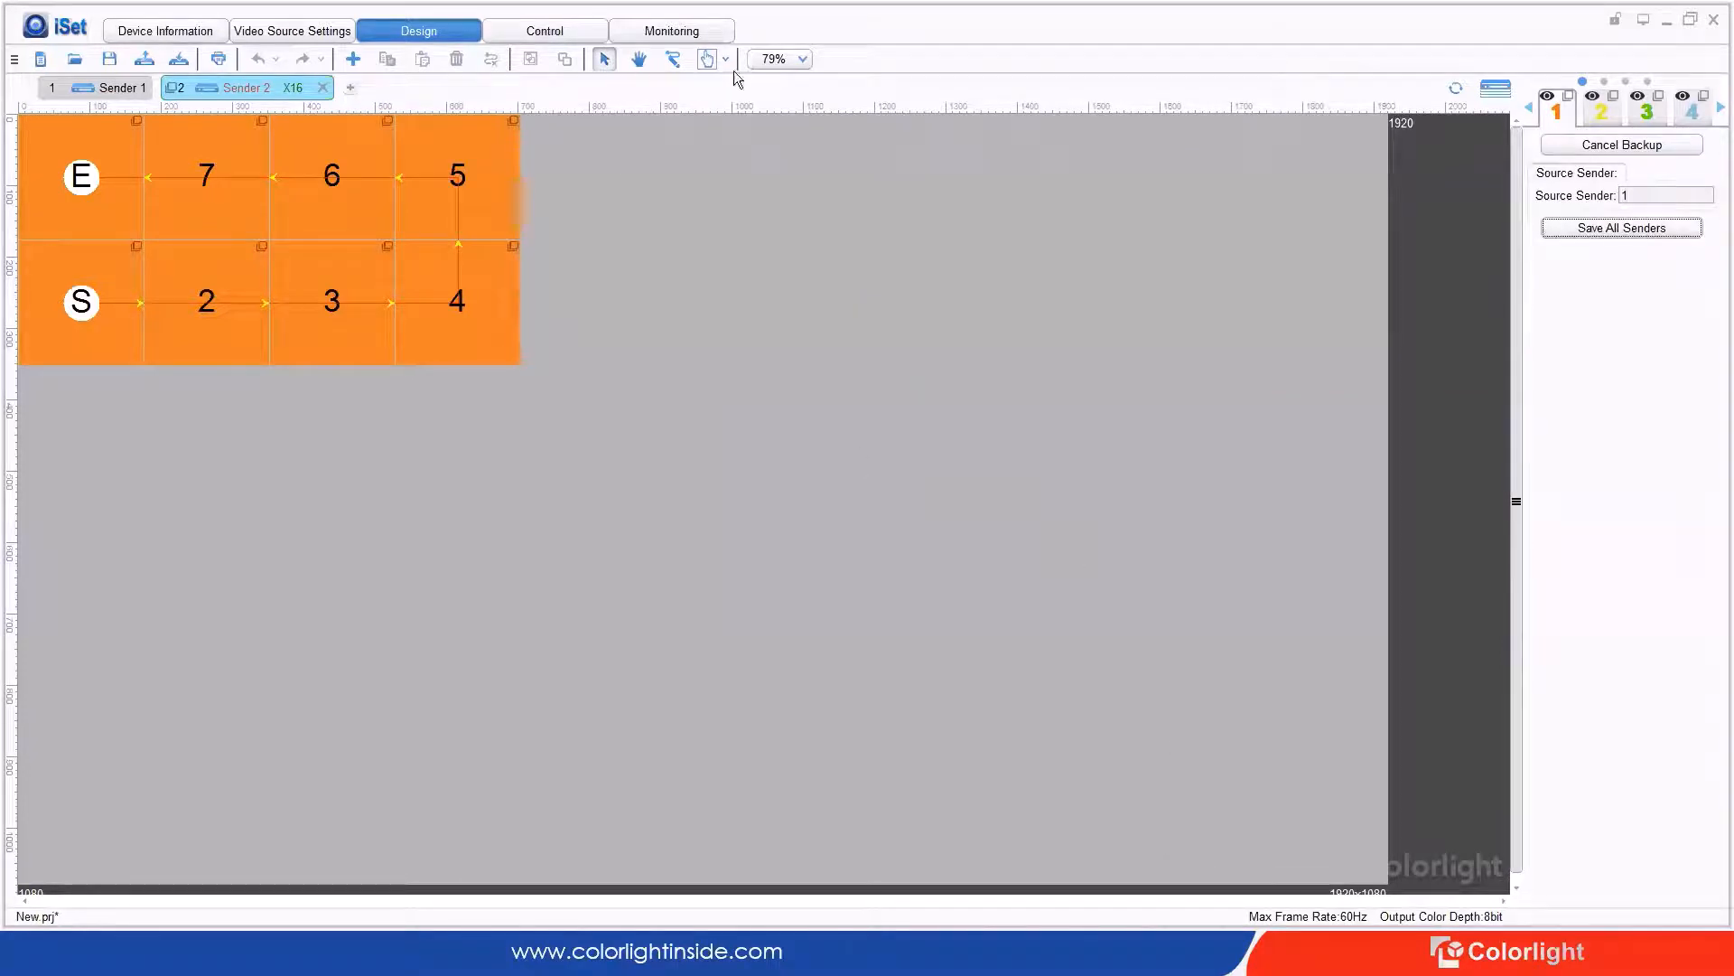
click(679, 33)
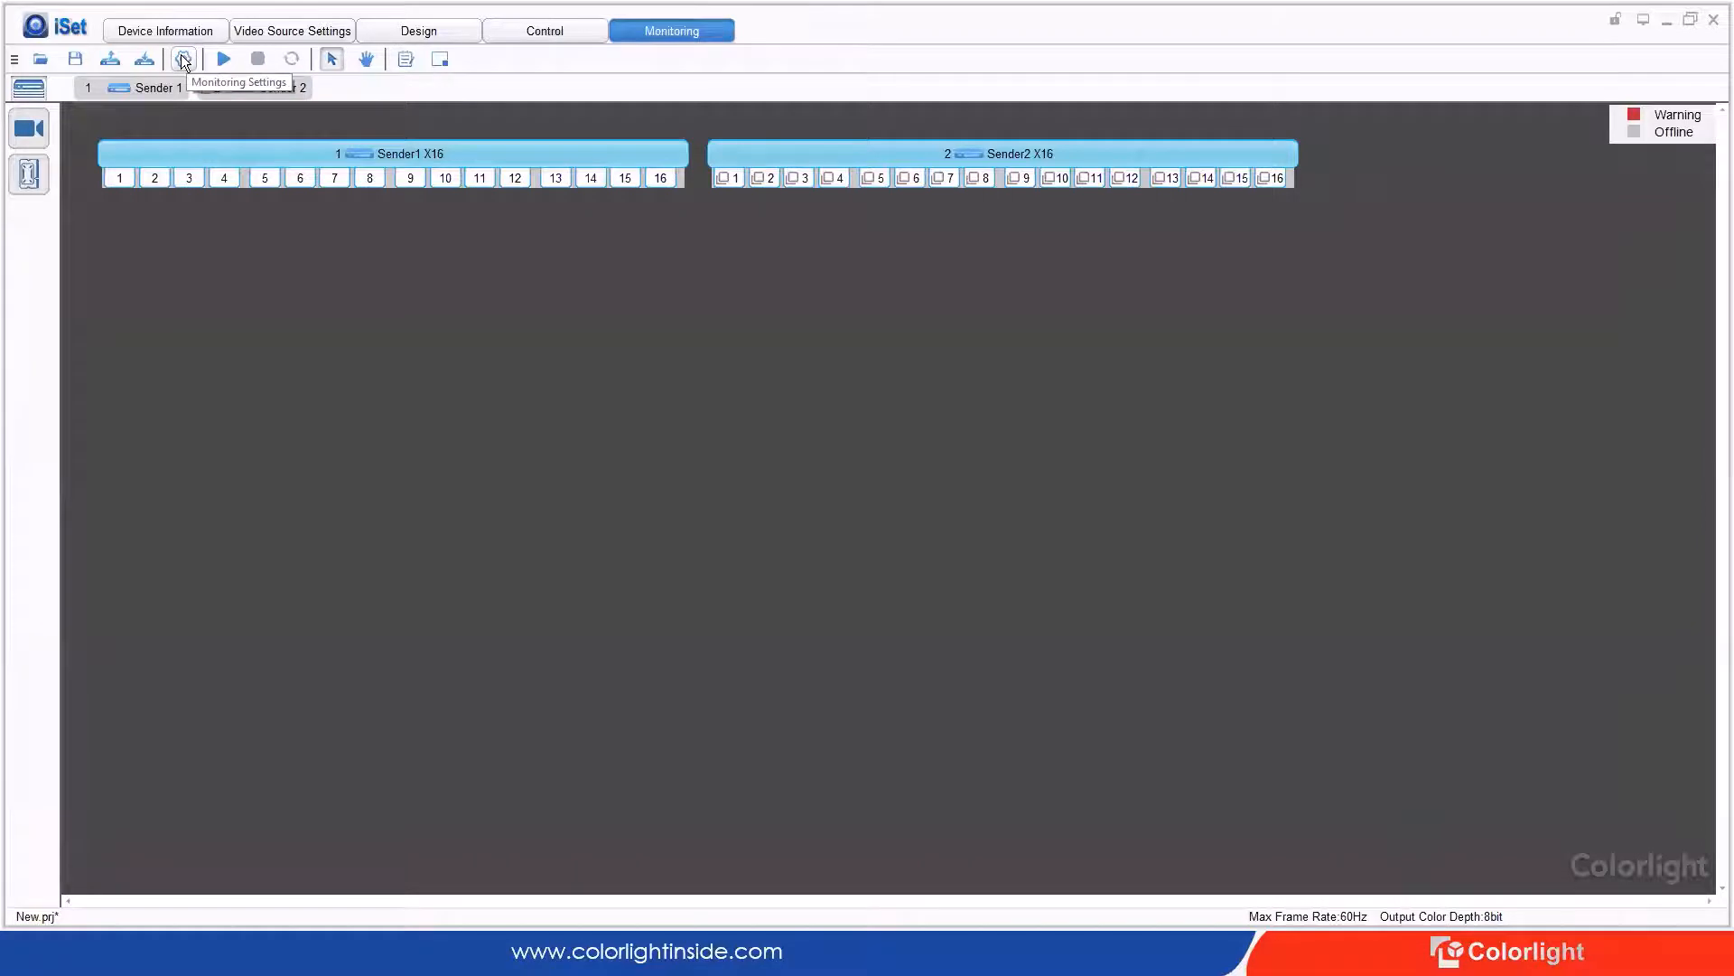
Step: Set the monitoring refresh interval to 00:00:10
click(184, 60)
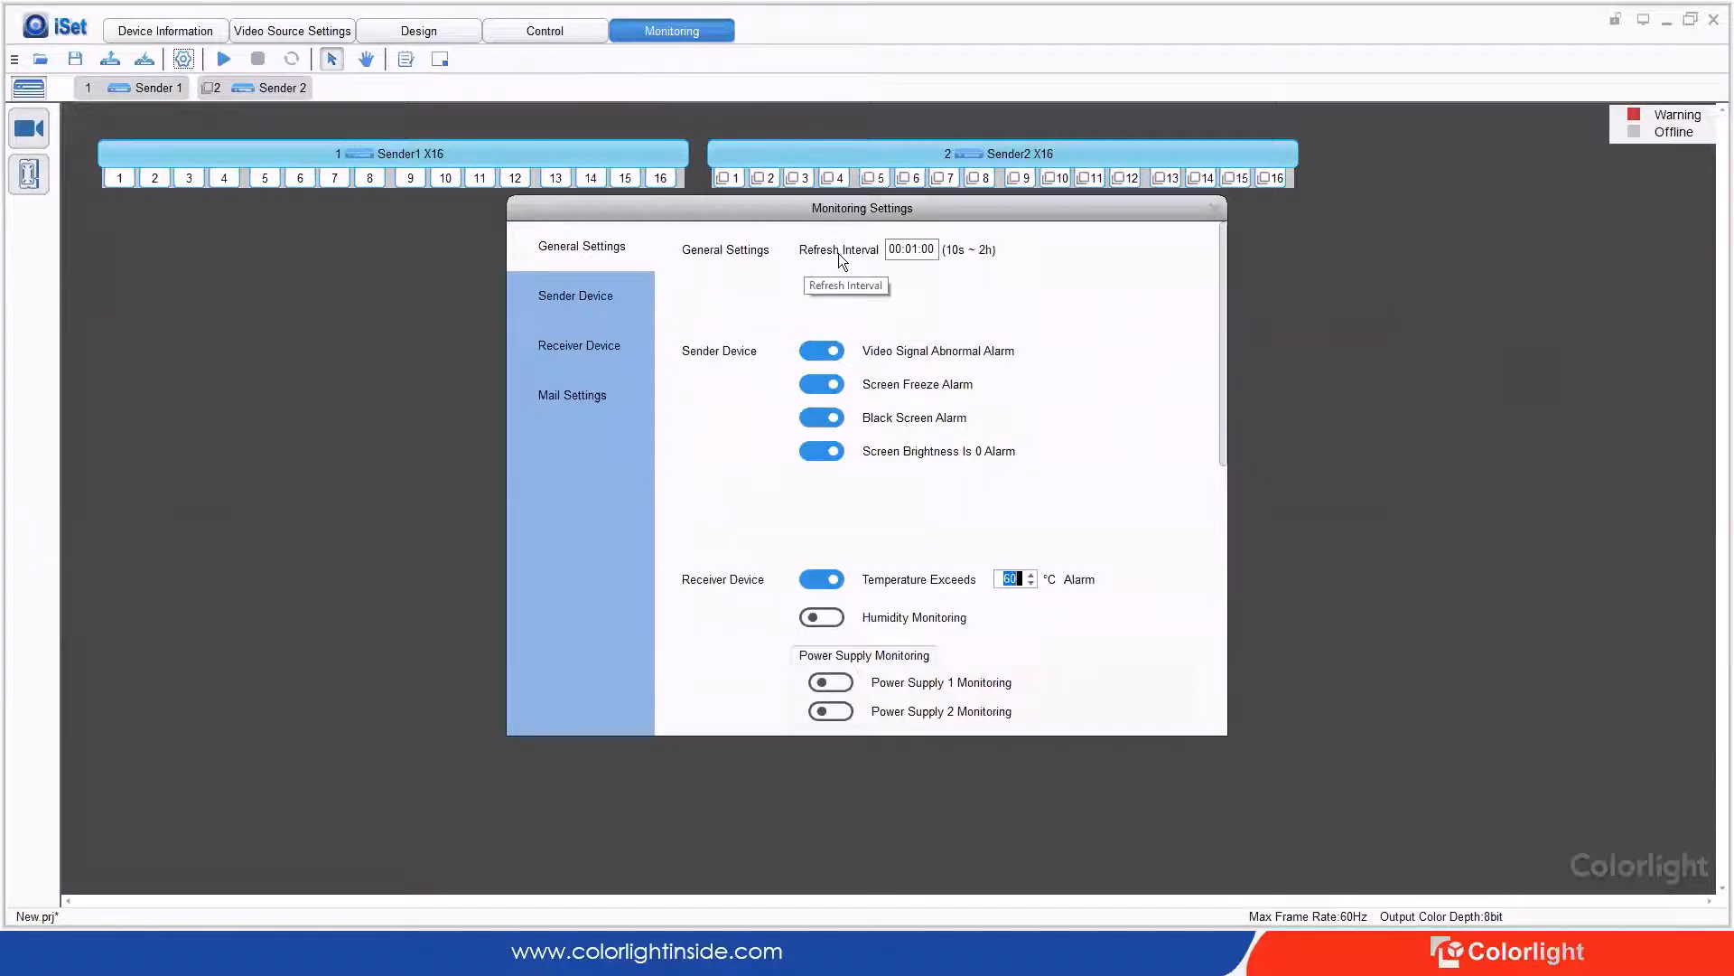
double_click(915, 251)
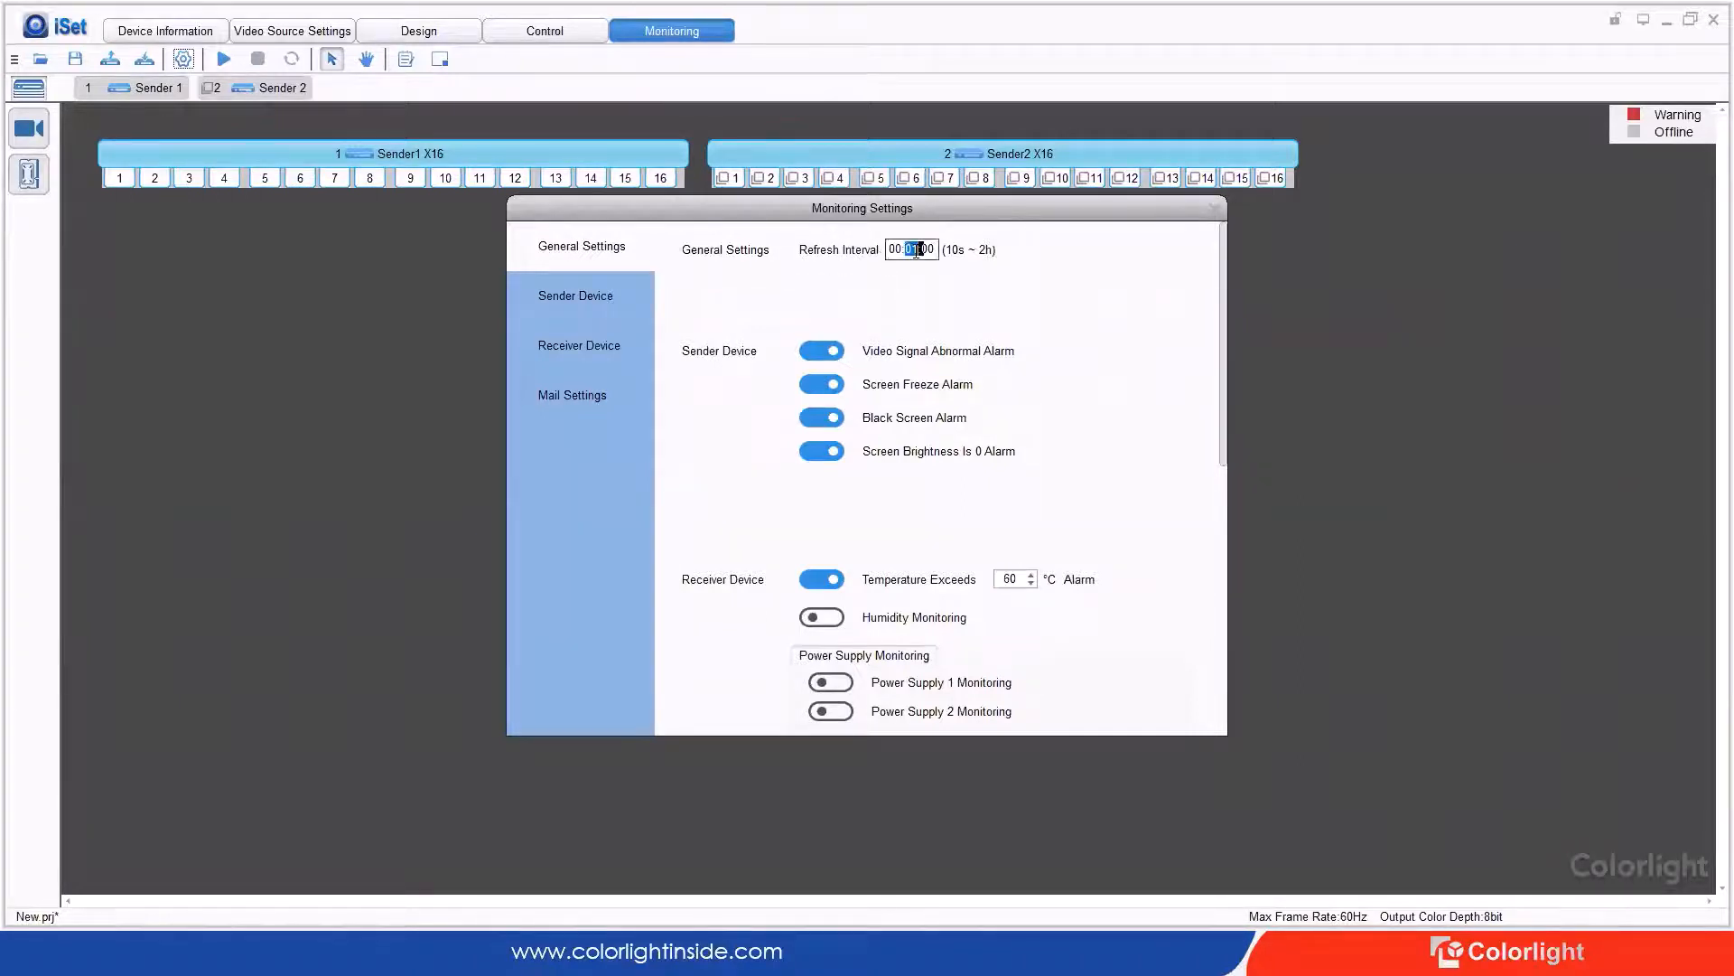
text(0010)
click(554, 304)
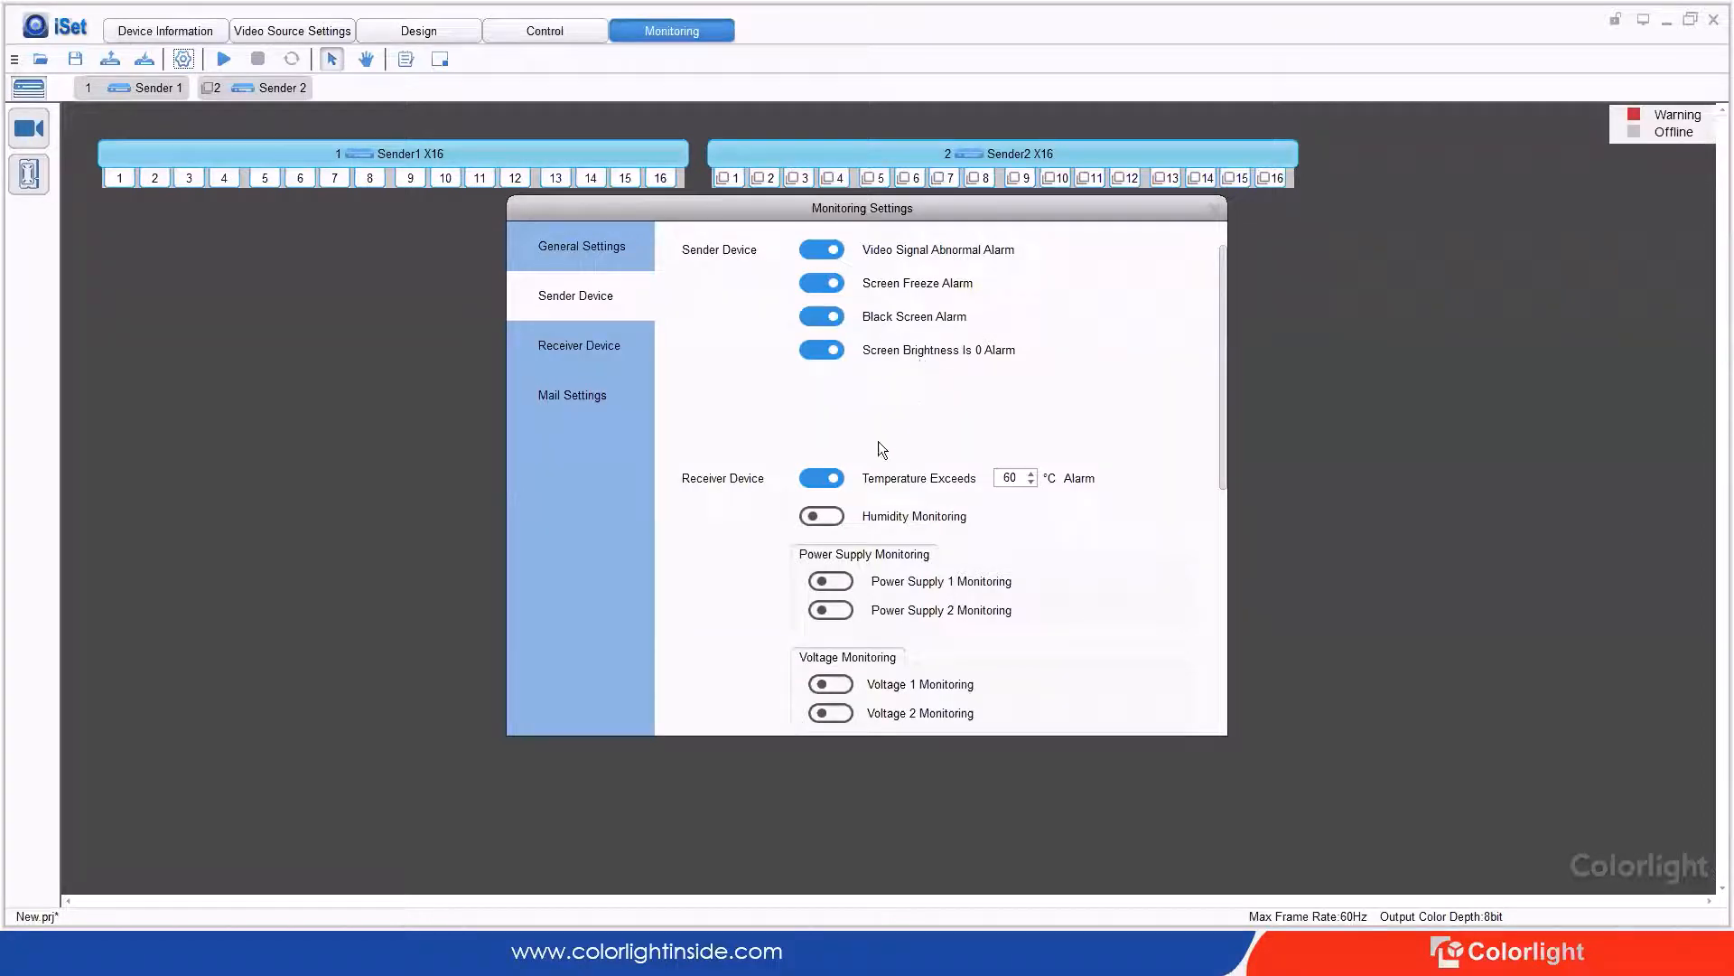
Step: Enable the receiver humidity, power supply 1 and 2, and voltage 1 and 2 alarms
click(591, 349)
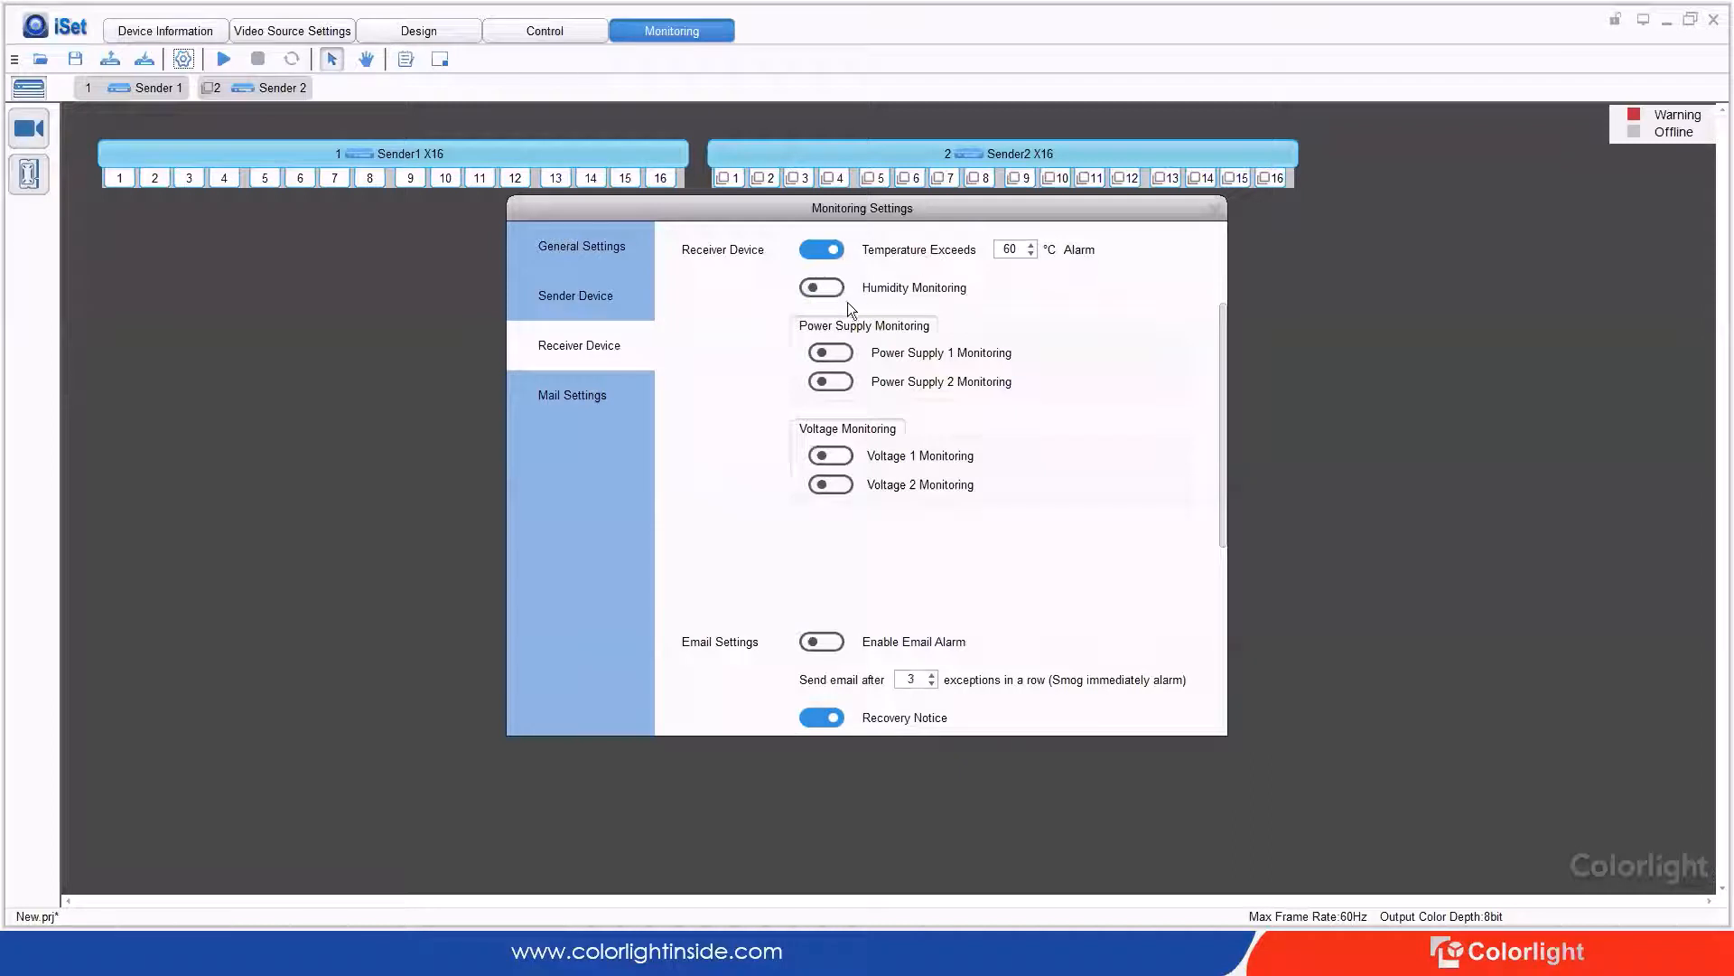
click(818, 288)
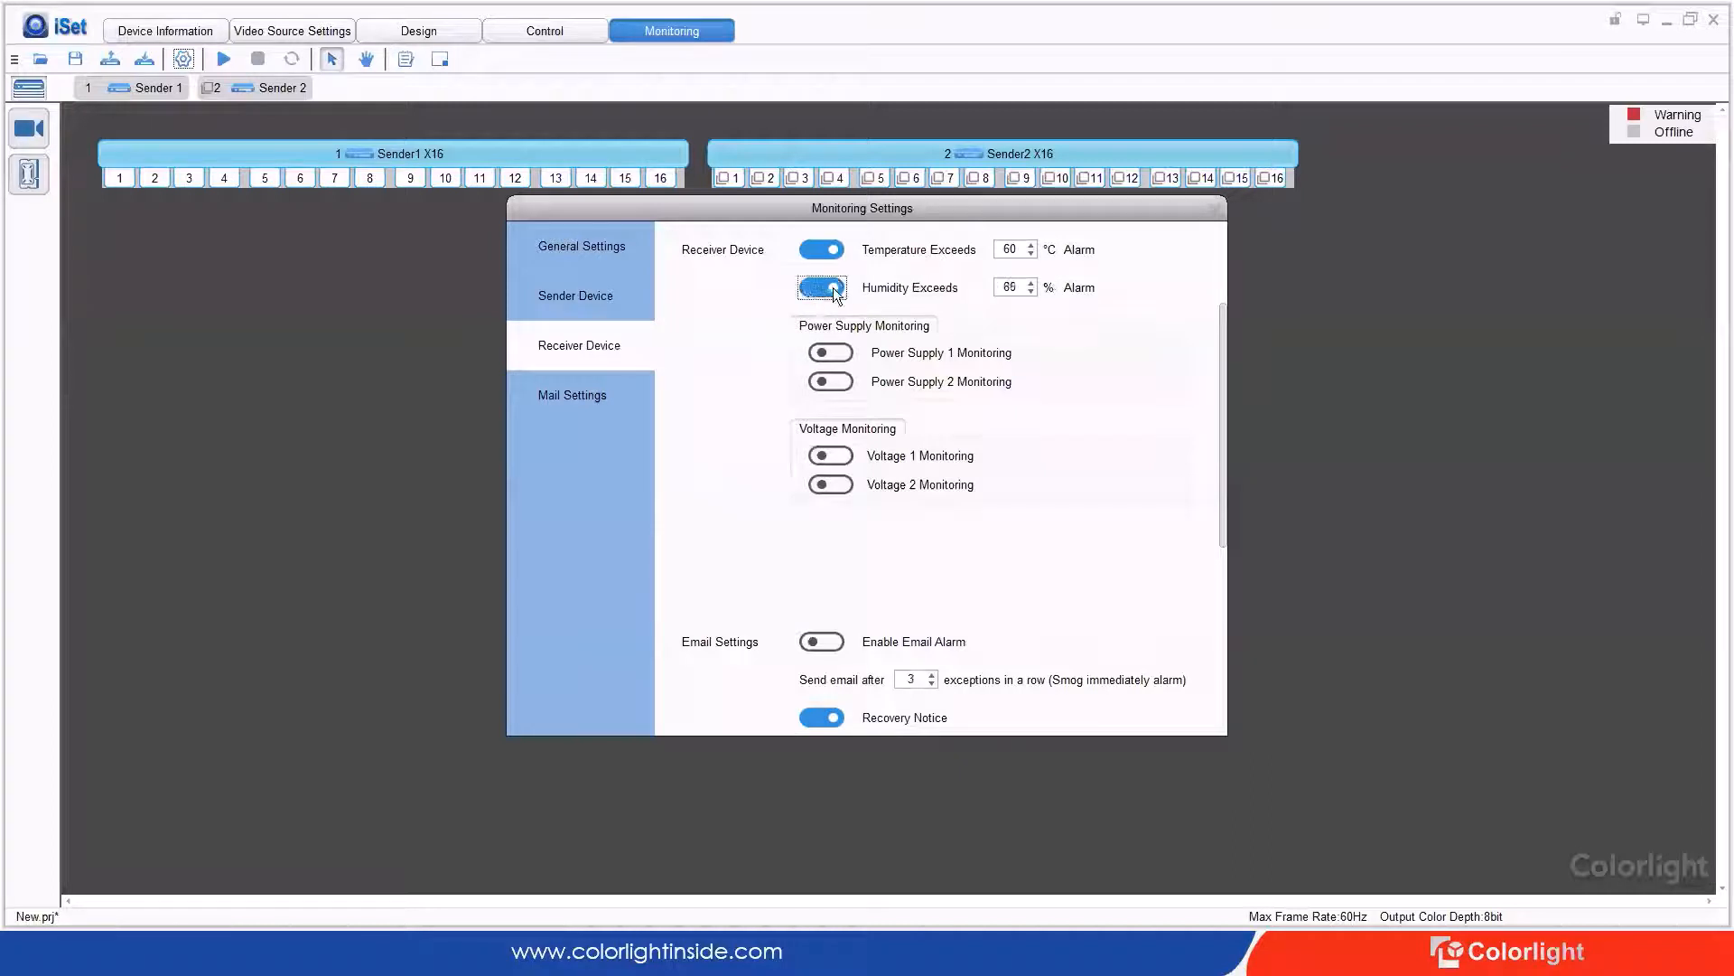
click(845, 354)
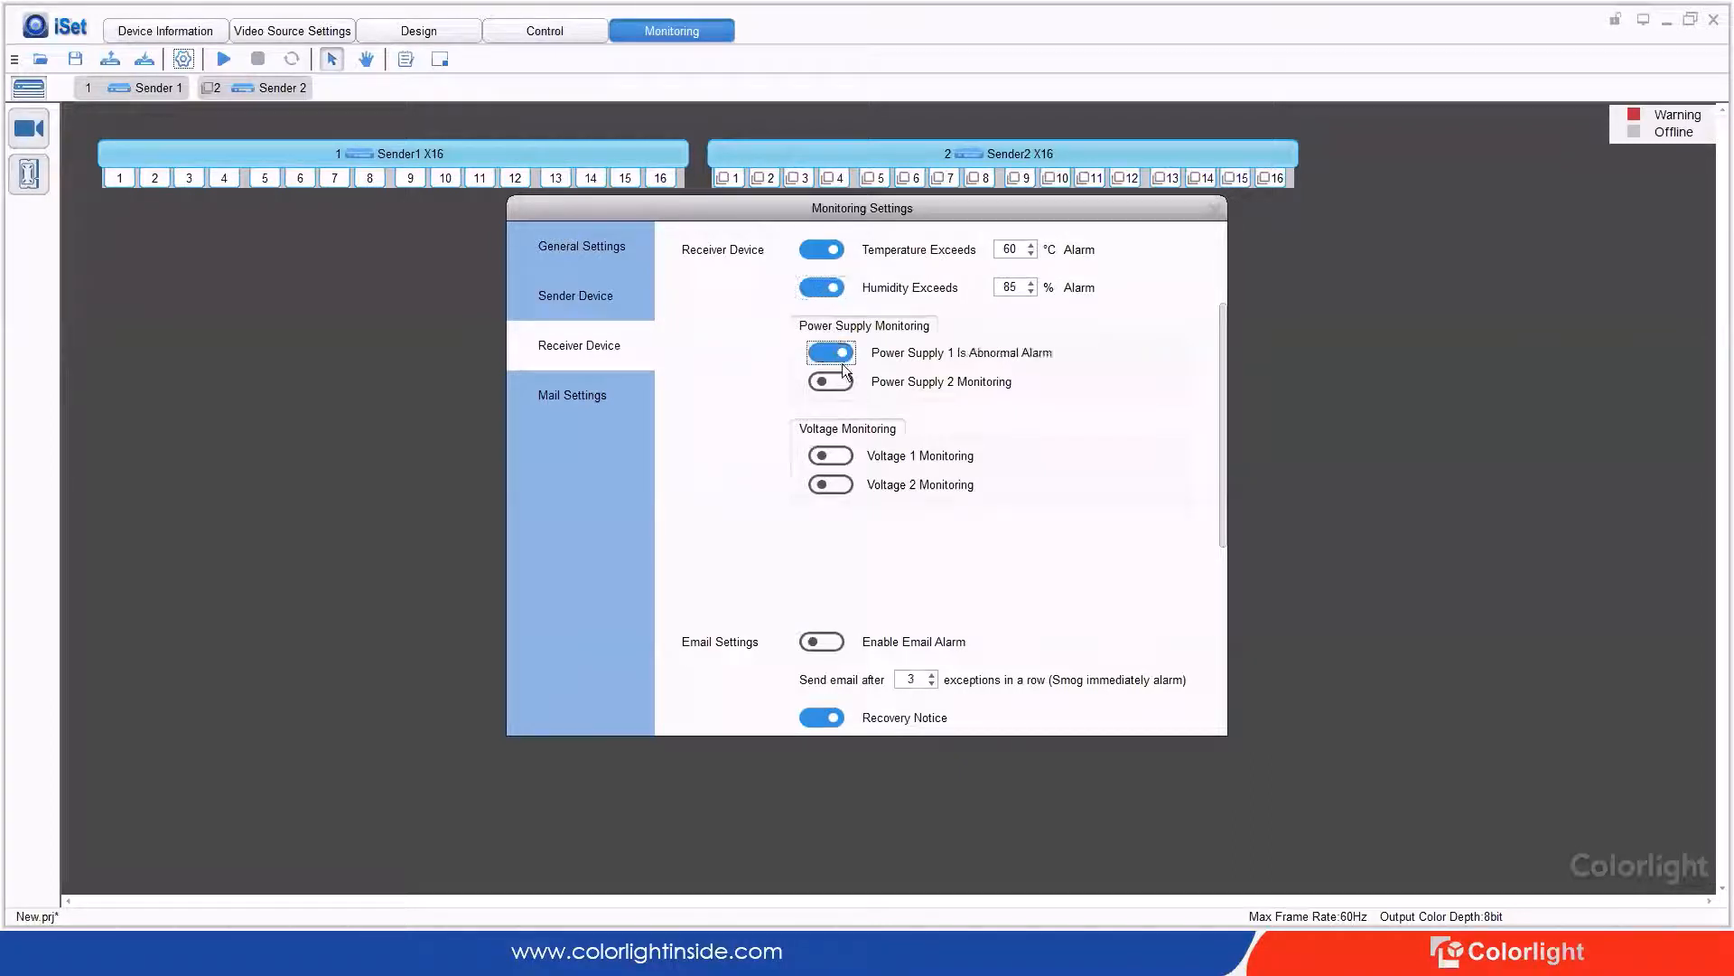
click(838, 383)
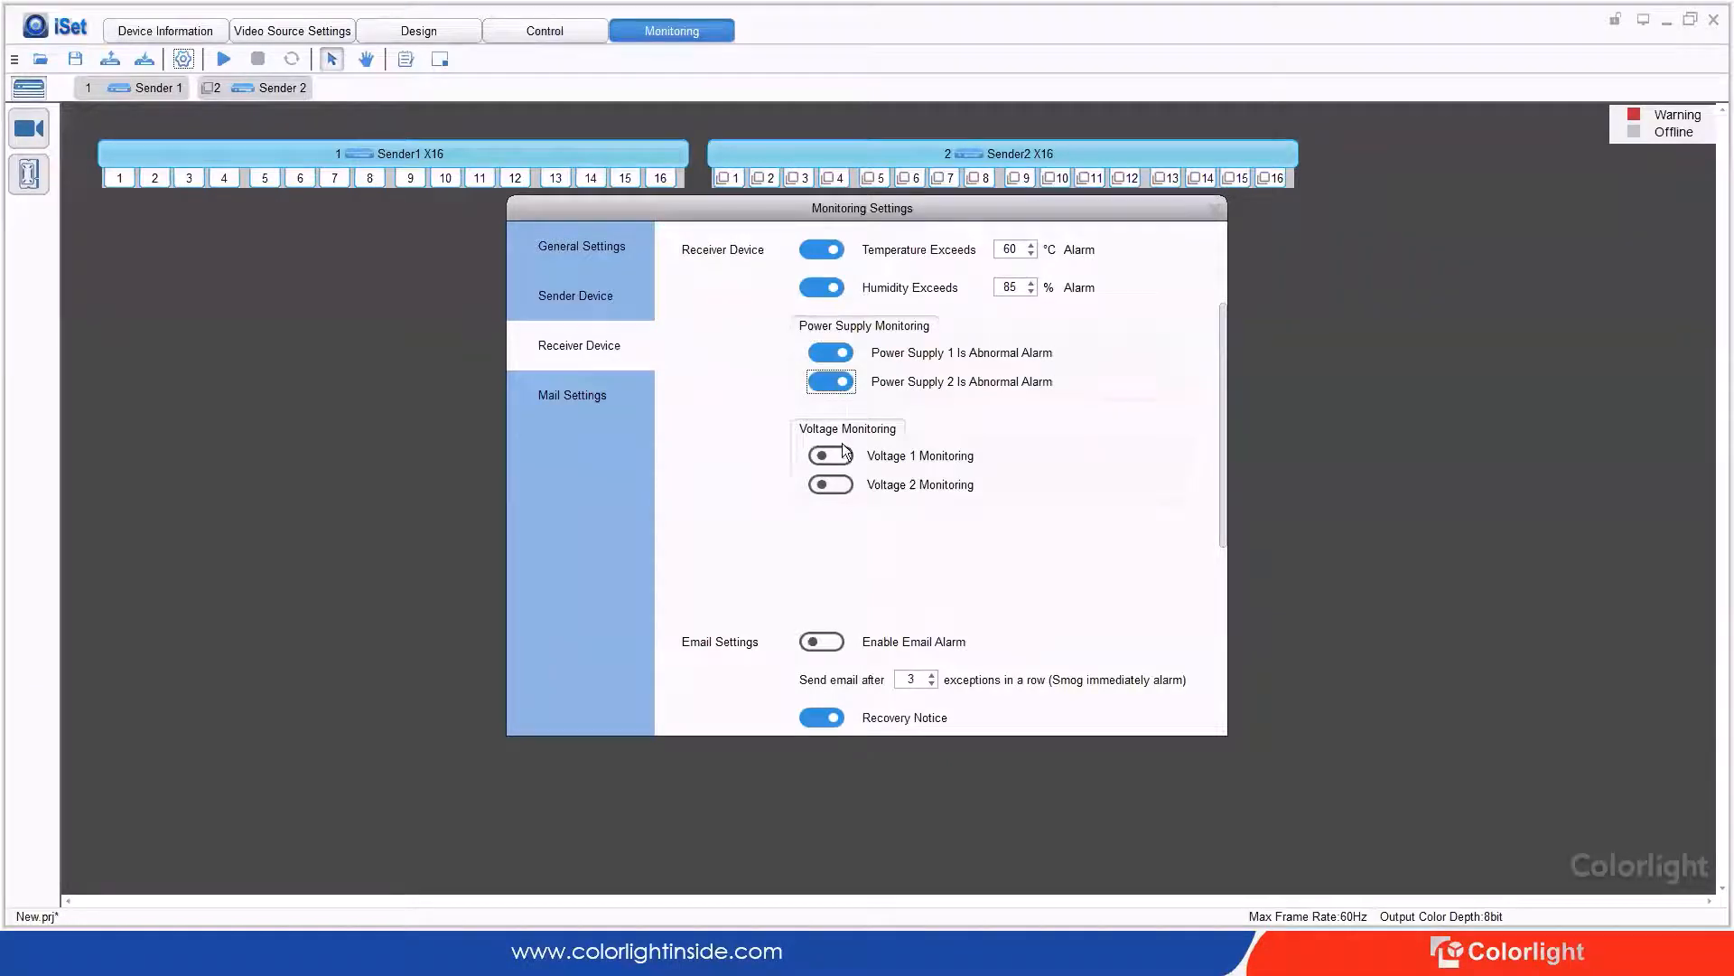
click(809, 456)
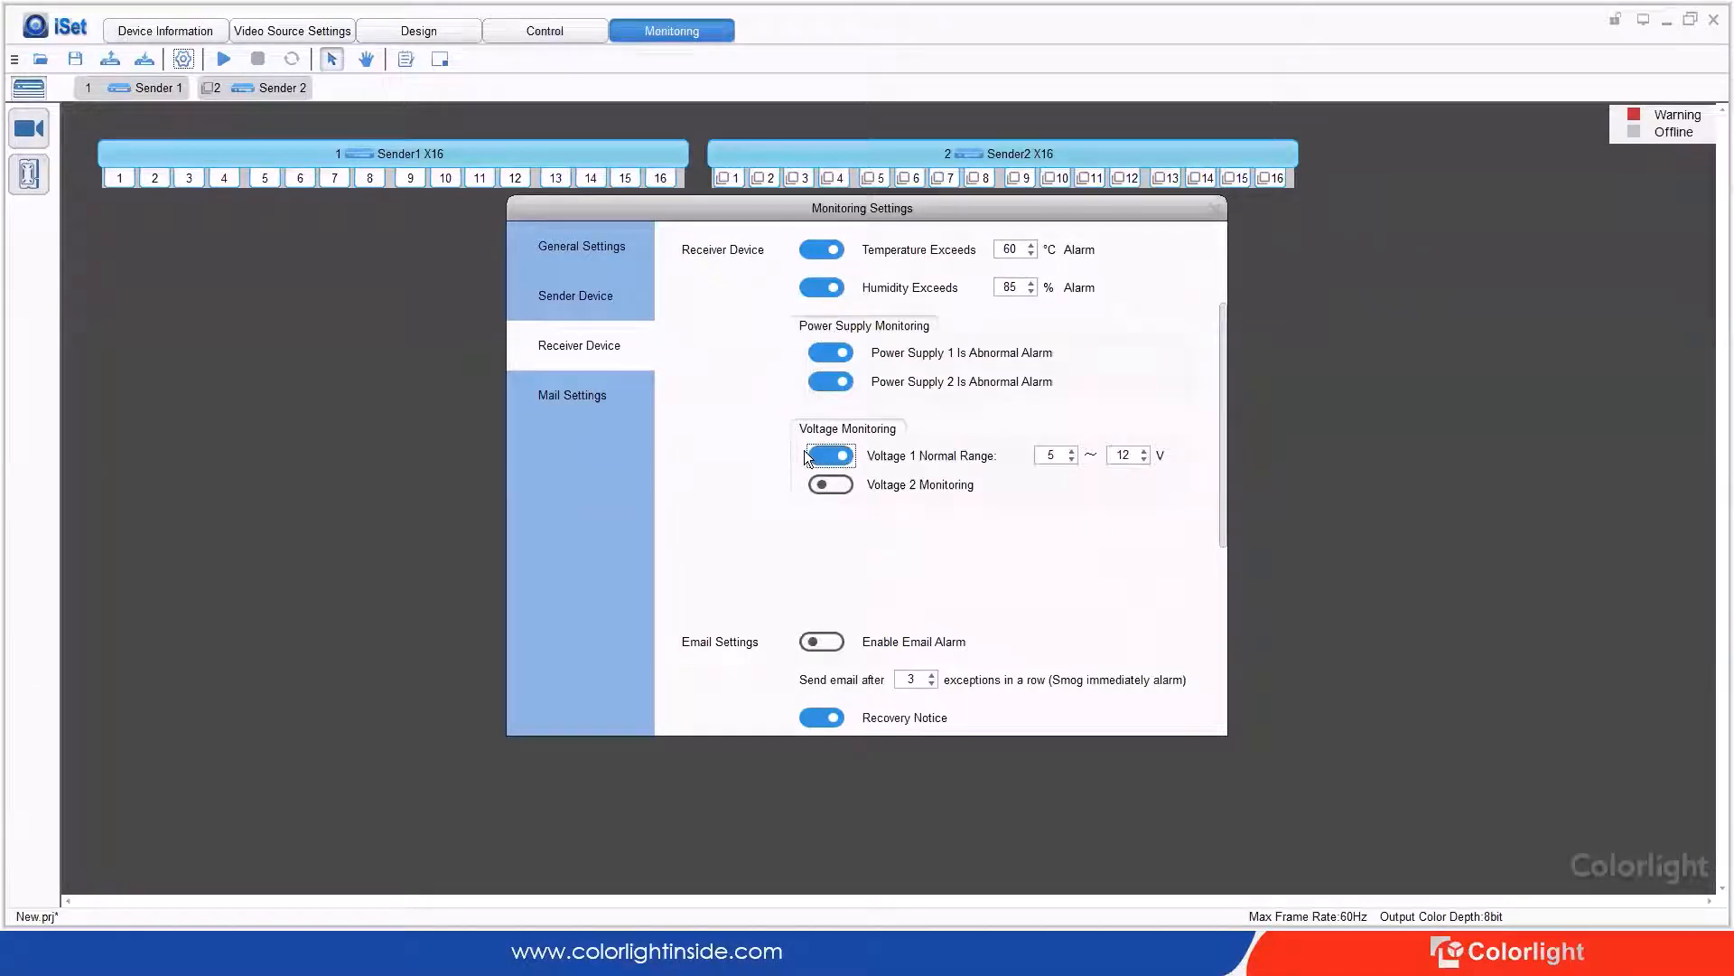
click(843, 486)
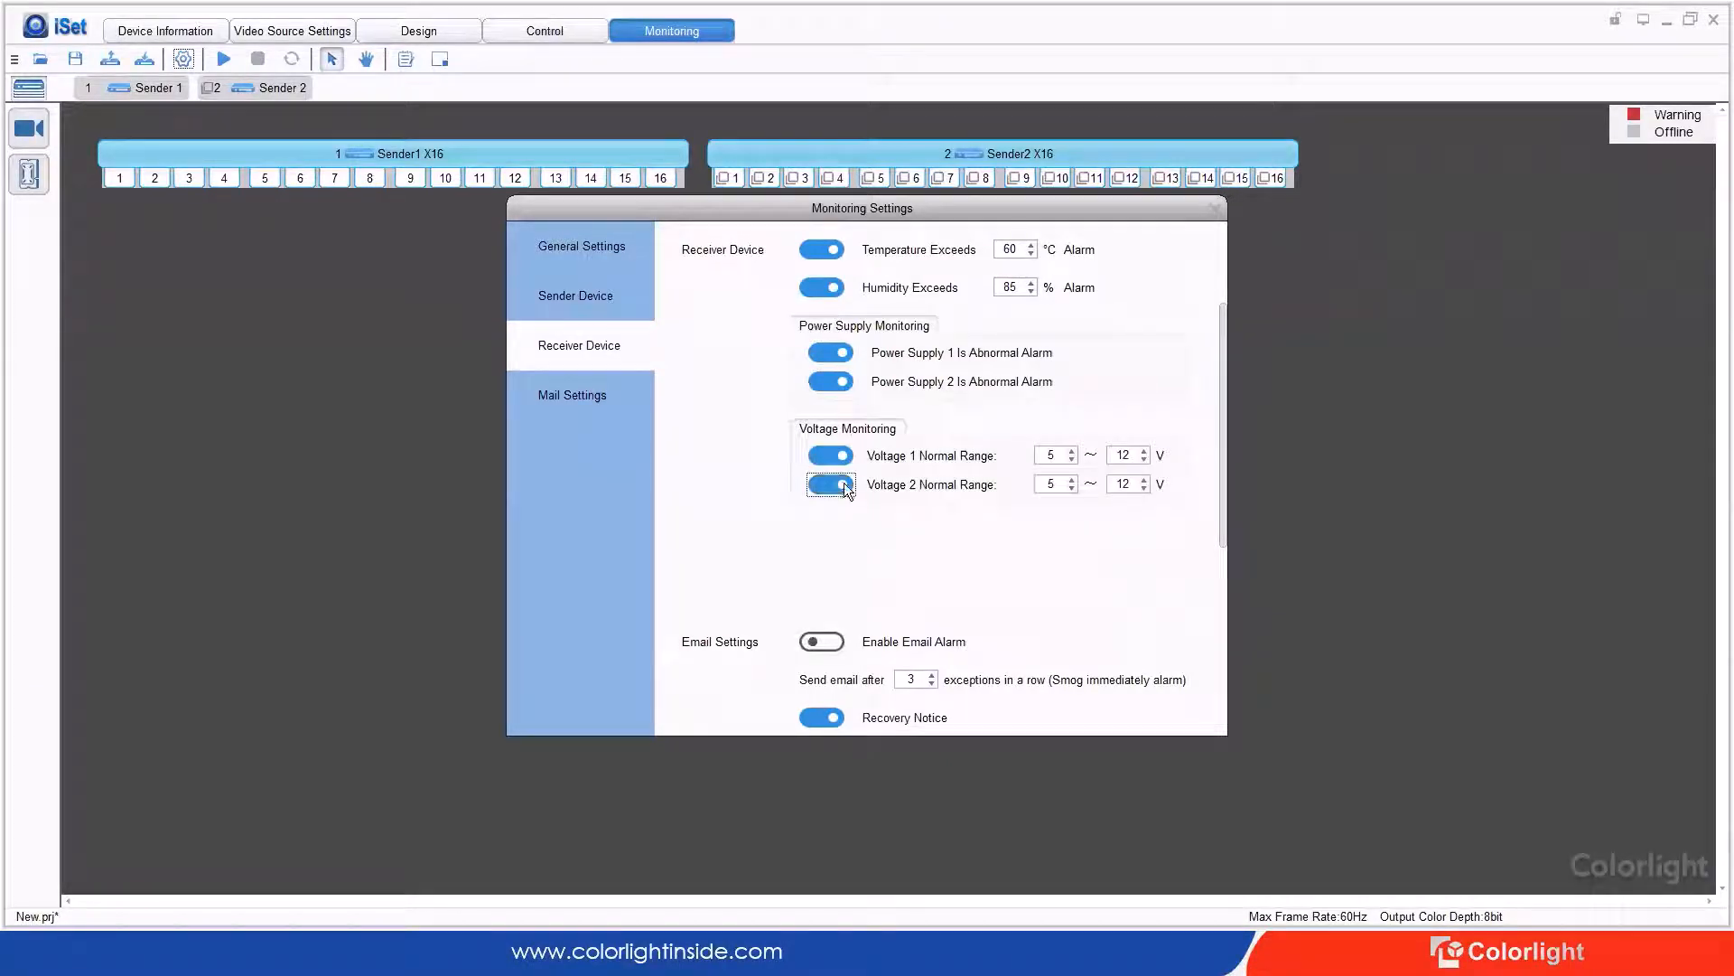
click(599, 401)
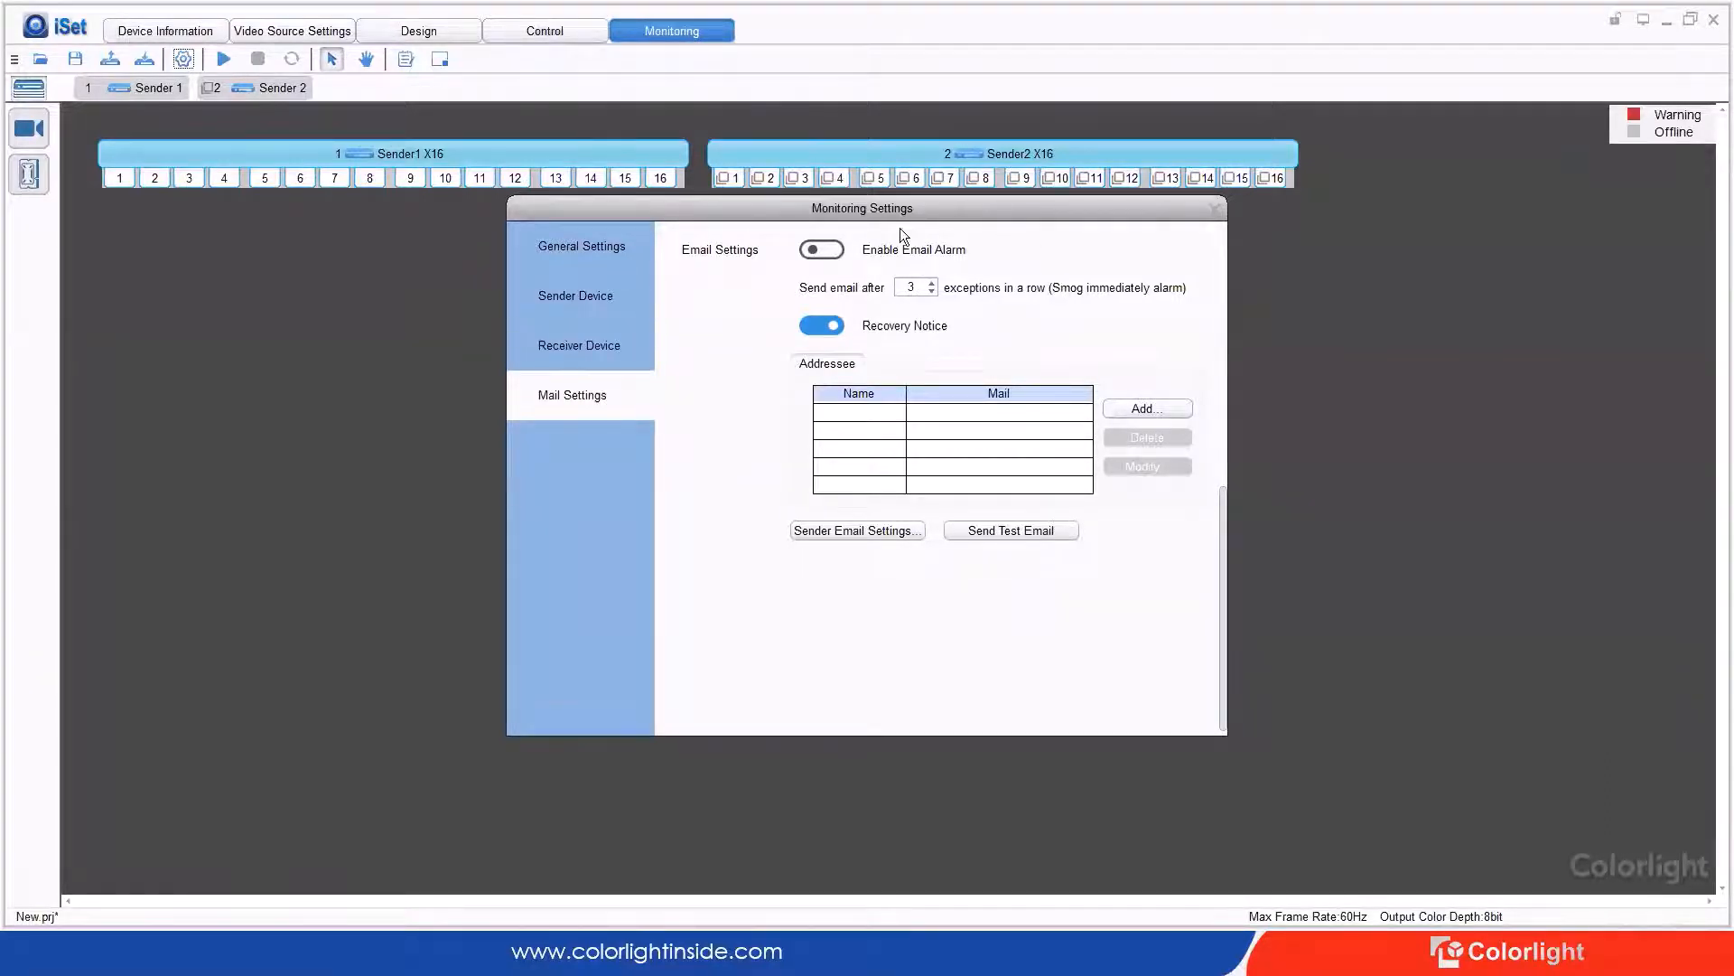
Step: Enable email alarms and send an email after 1 exception
click(829, 254)
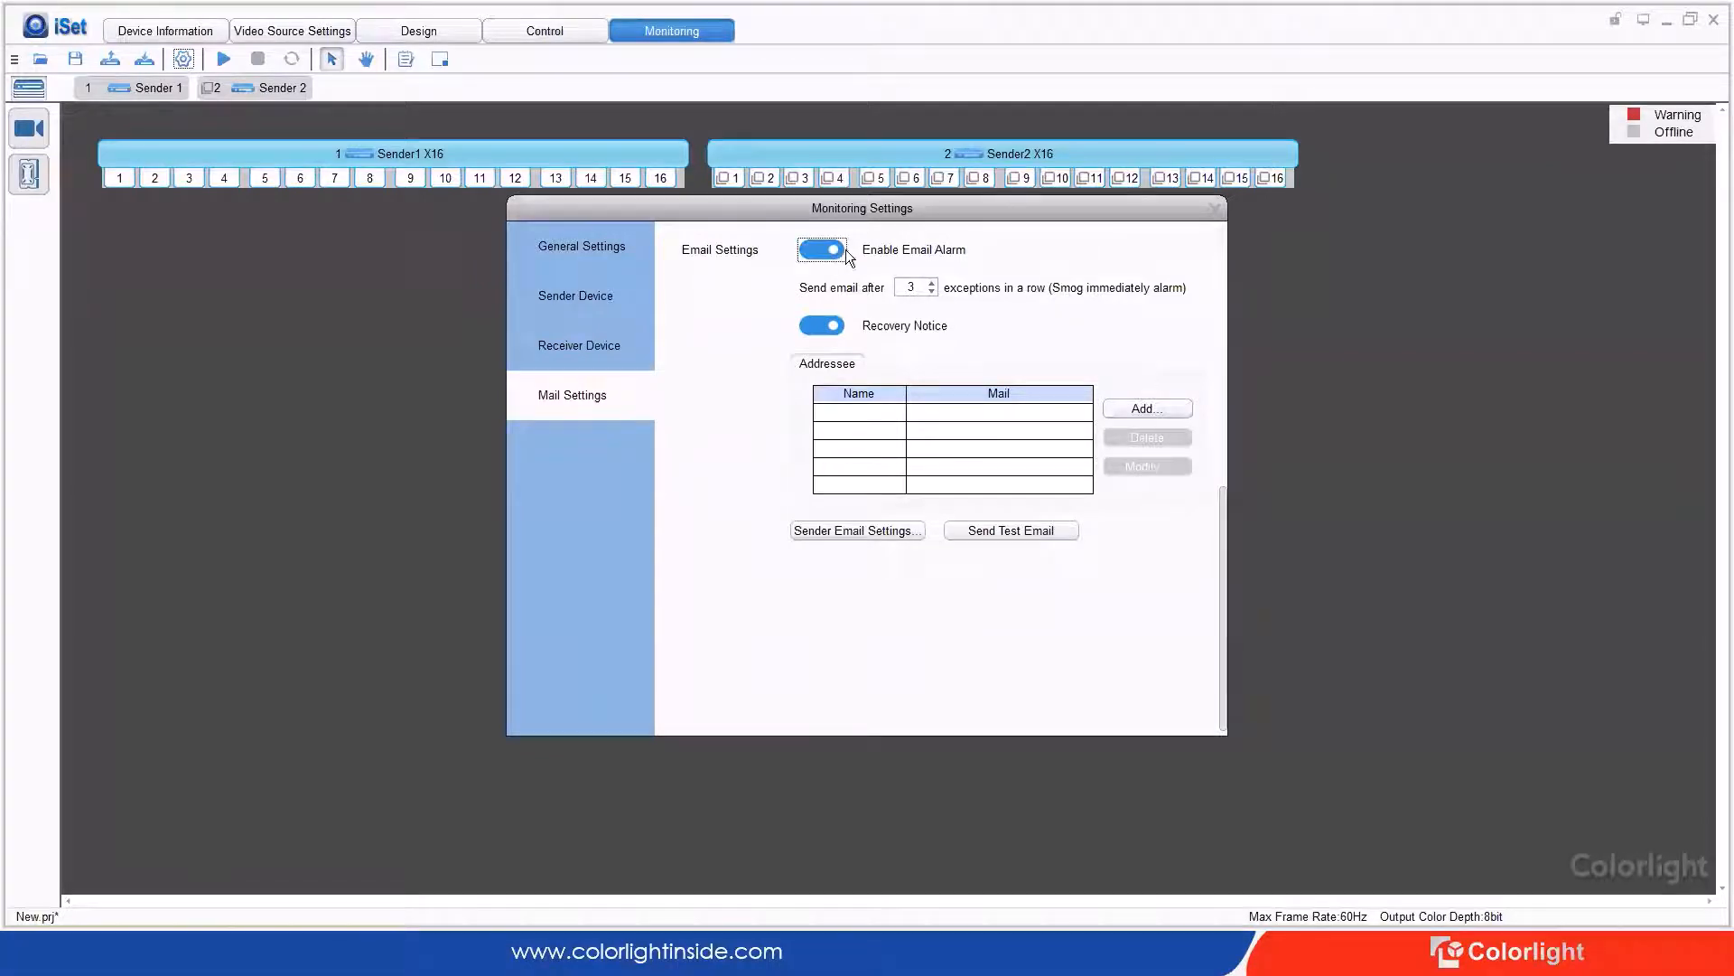
double_click(912, 288)
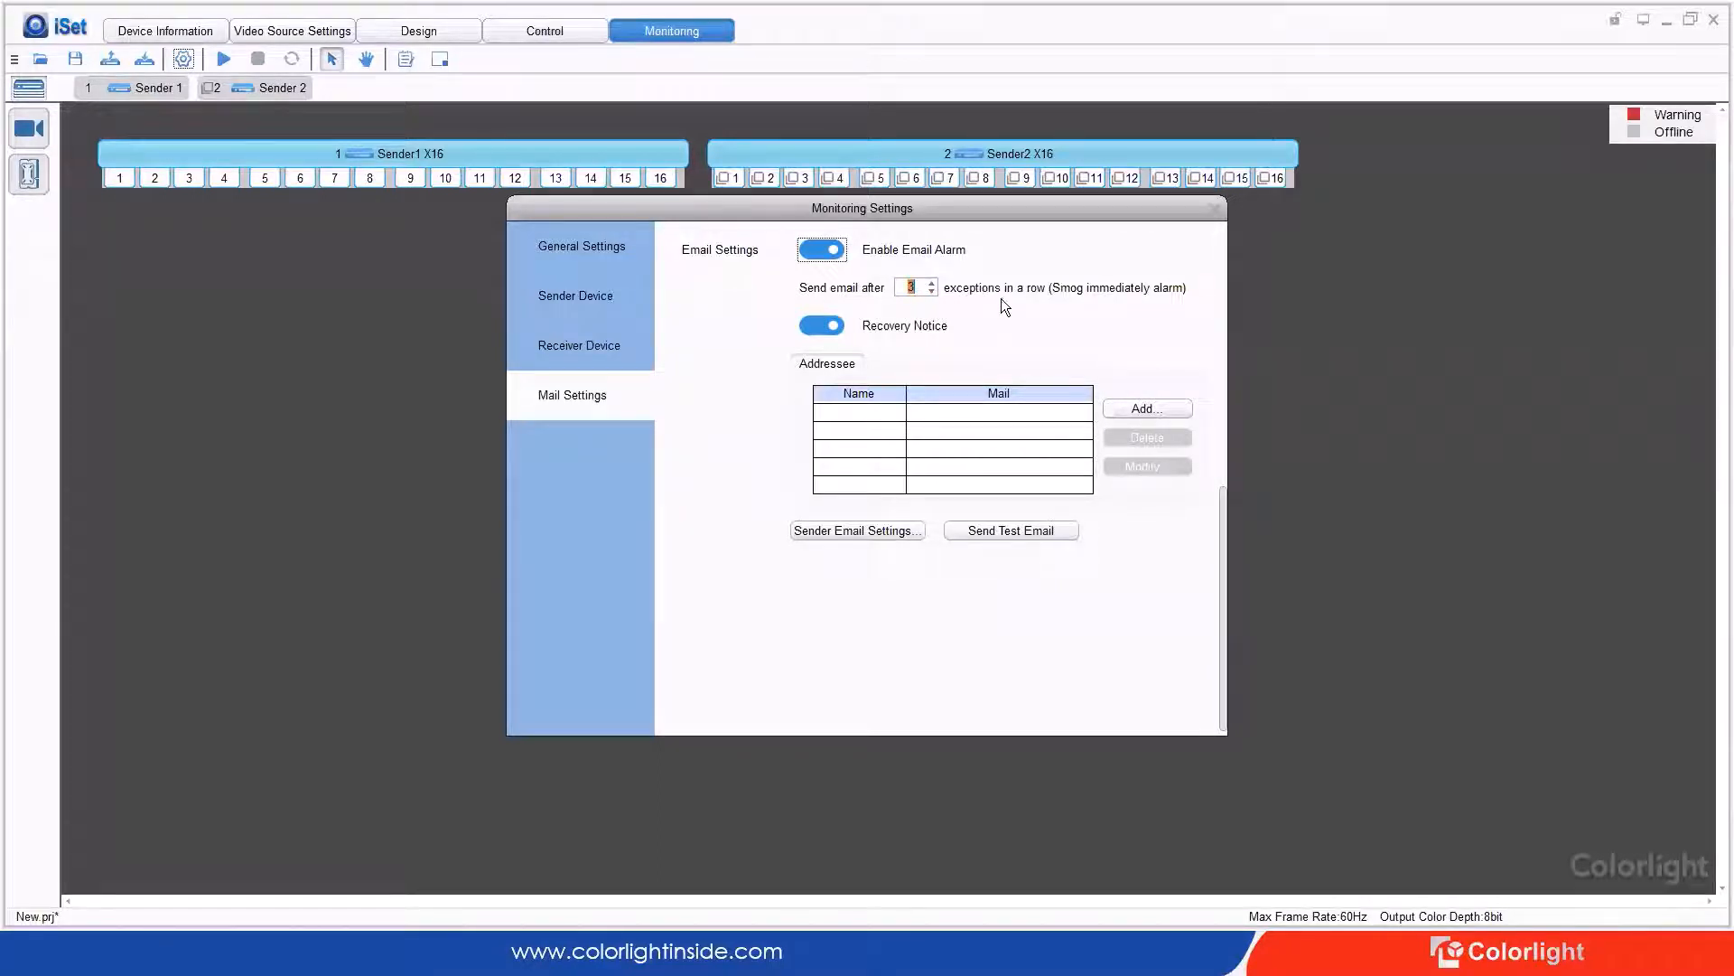
click(931, 292)
text(1)
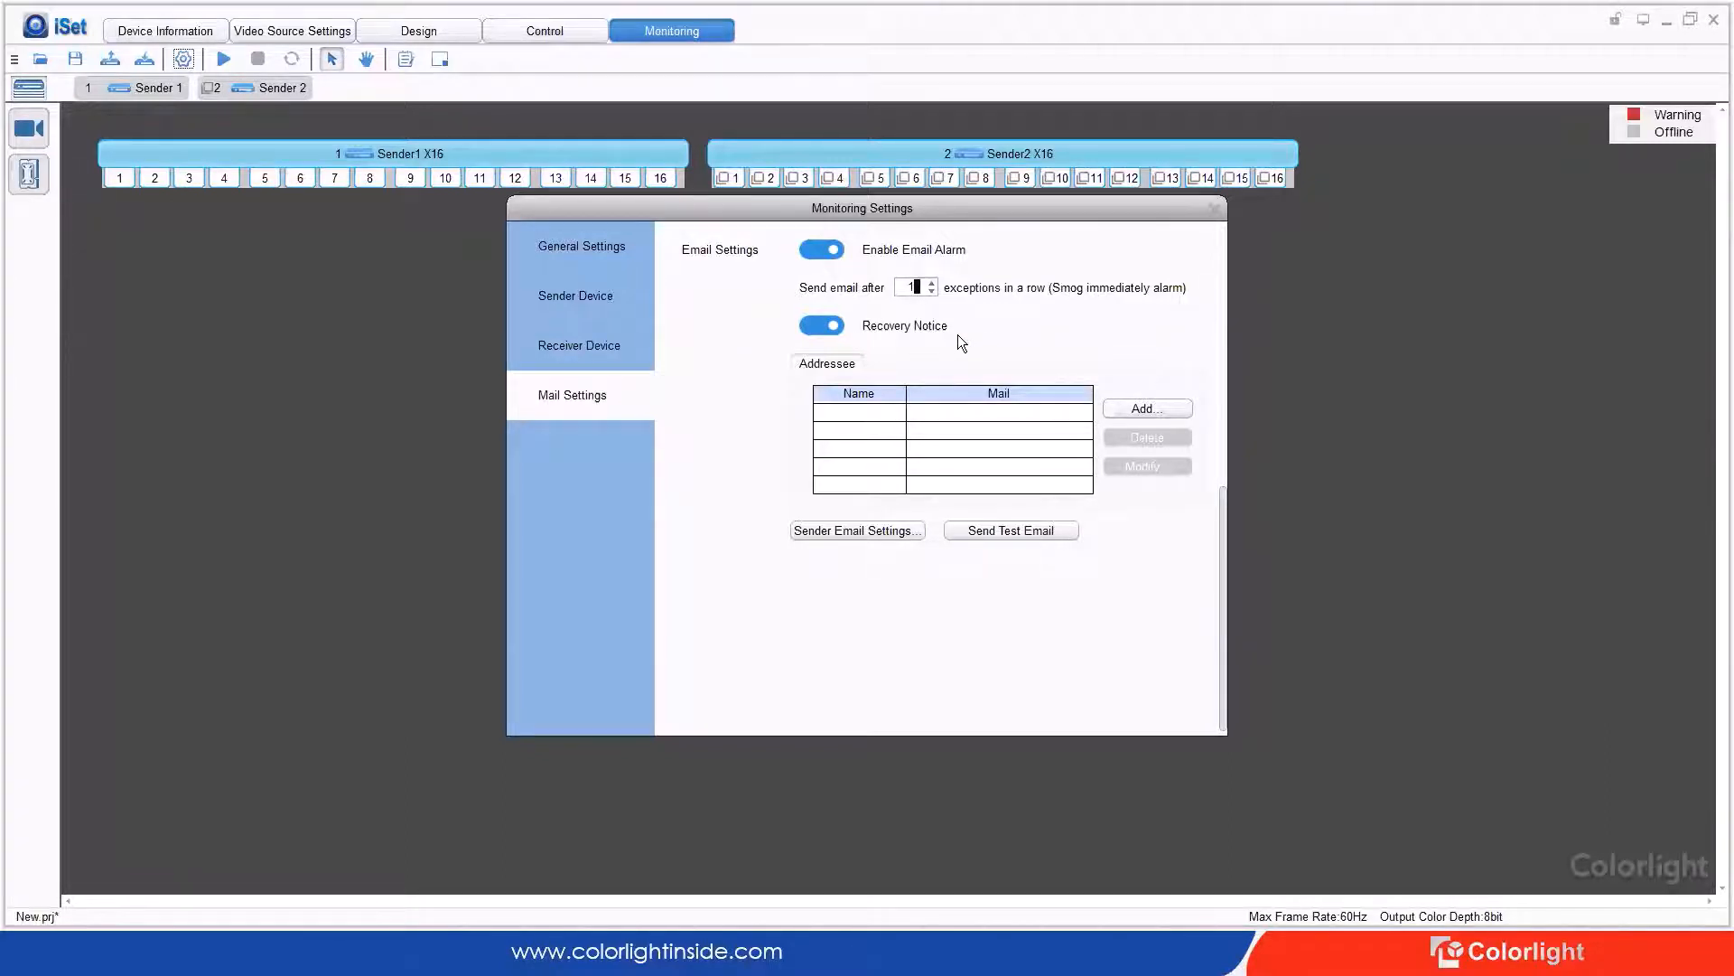
Step: Add a new recipient, entering the contact's name and e-mail address
click(1131, 407)
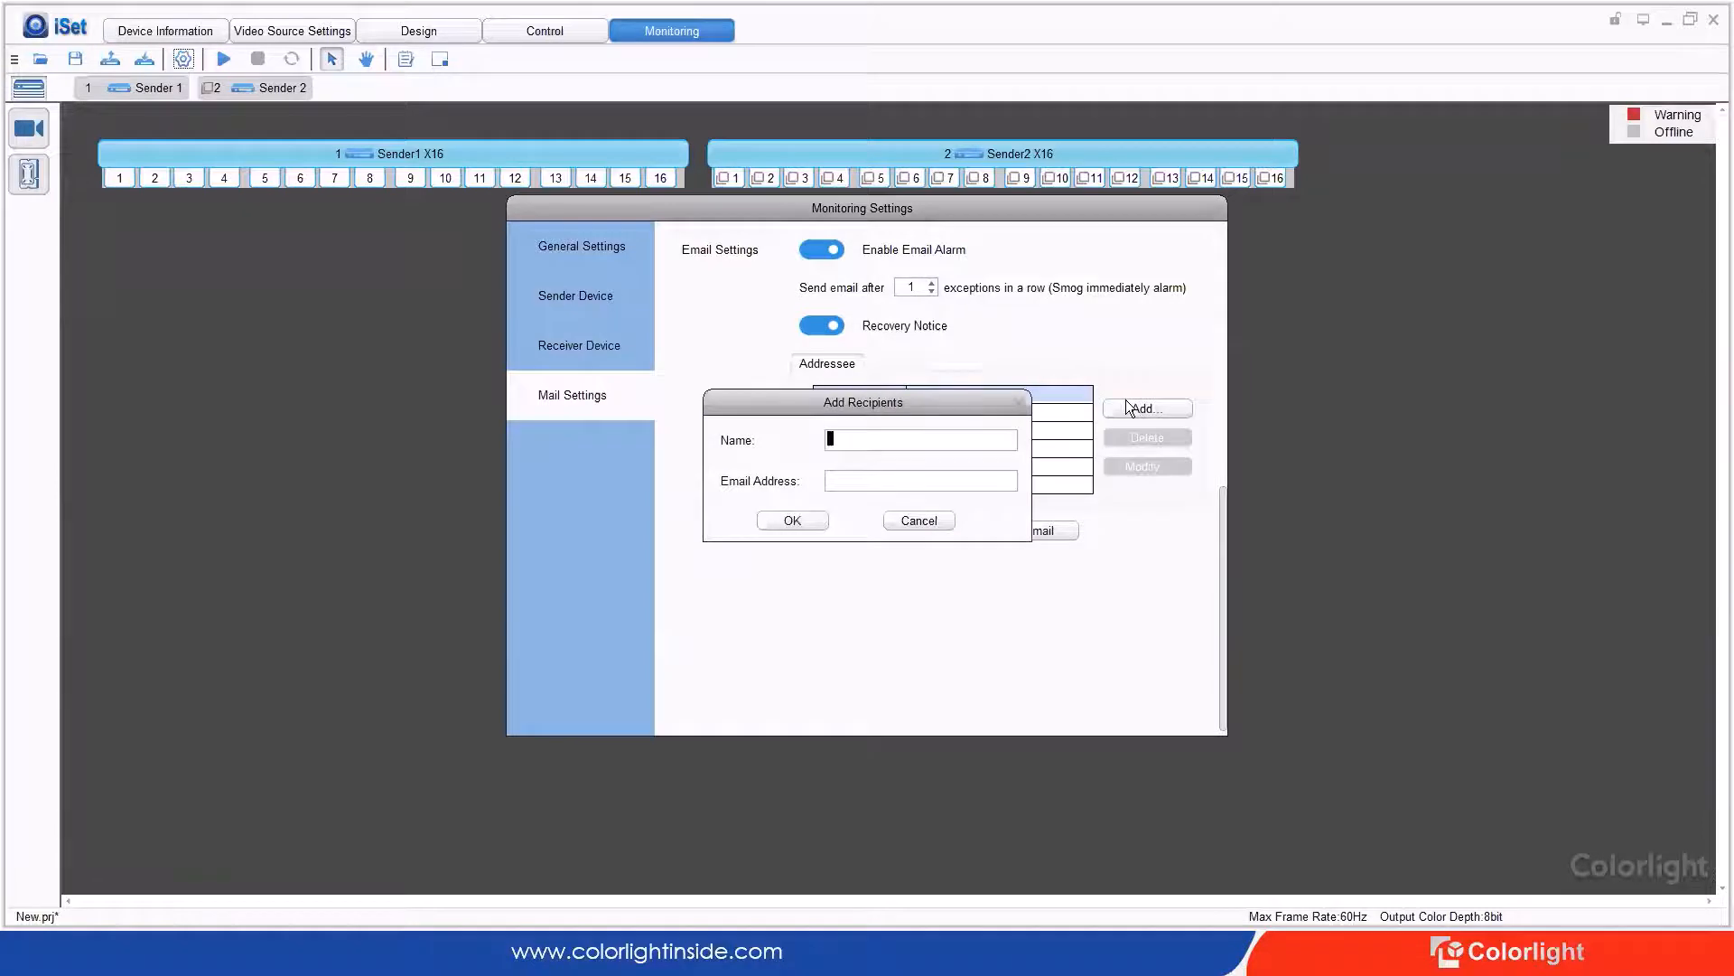
text(Antity)
key(ctrl+a)
key(Tab)
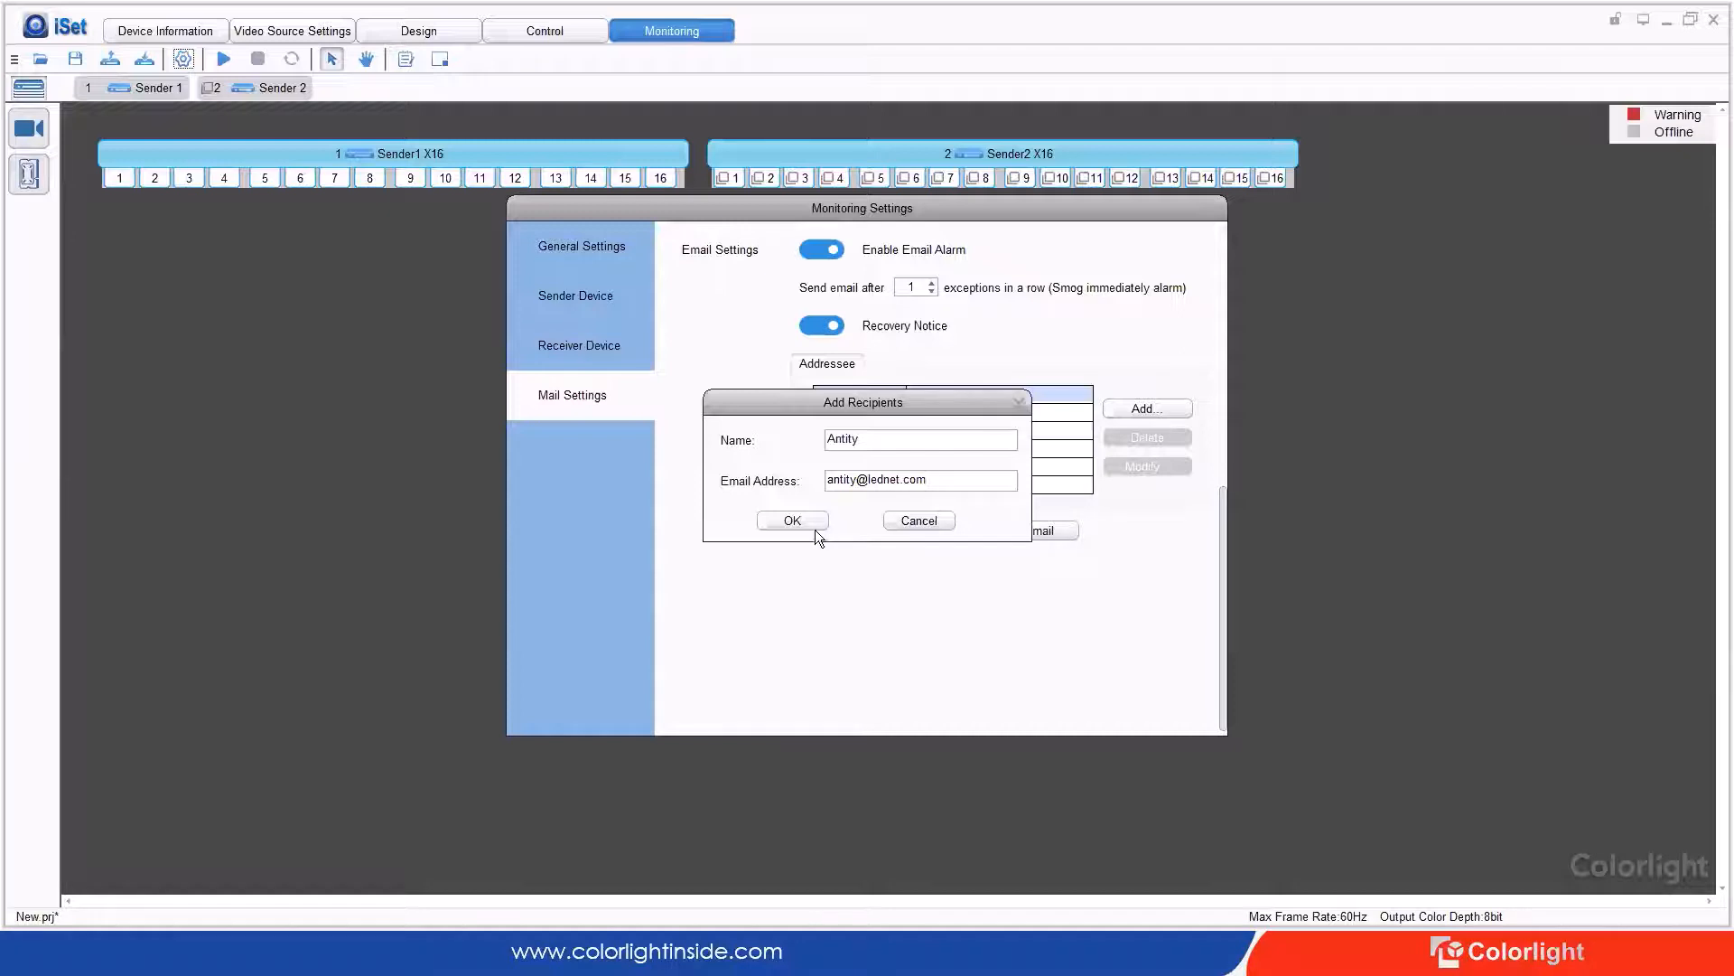
Step: Fix the typo in the recipient's e-mail domain and confirm the addressee
click(904, 486)
key(Left)
key(Right)
key(Left)
text(s)
key(BackSpace)
key(BackSpace)
text(ts)
click(794, 518)
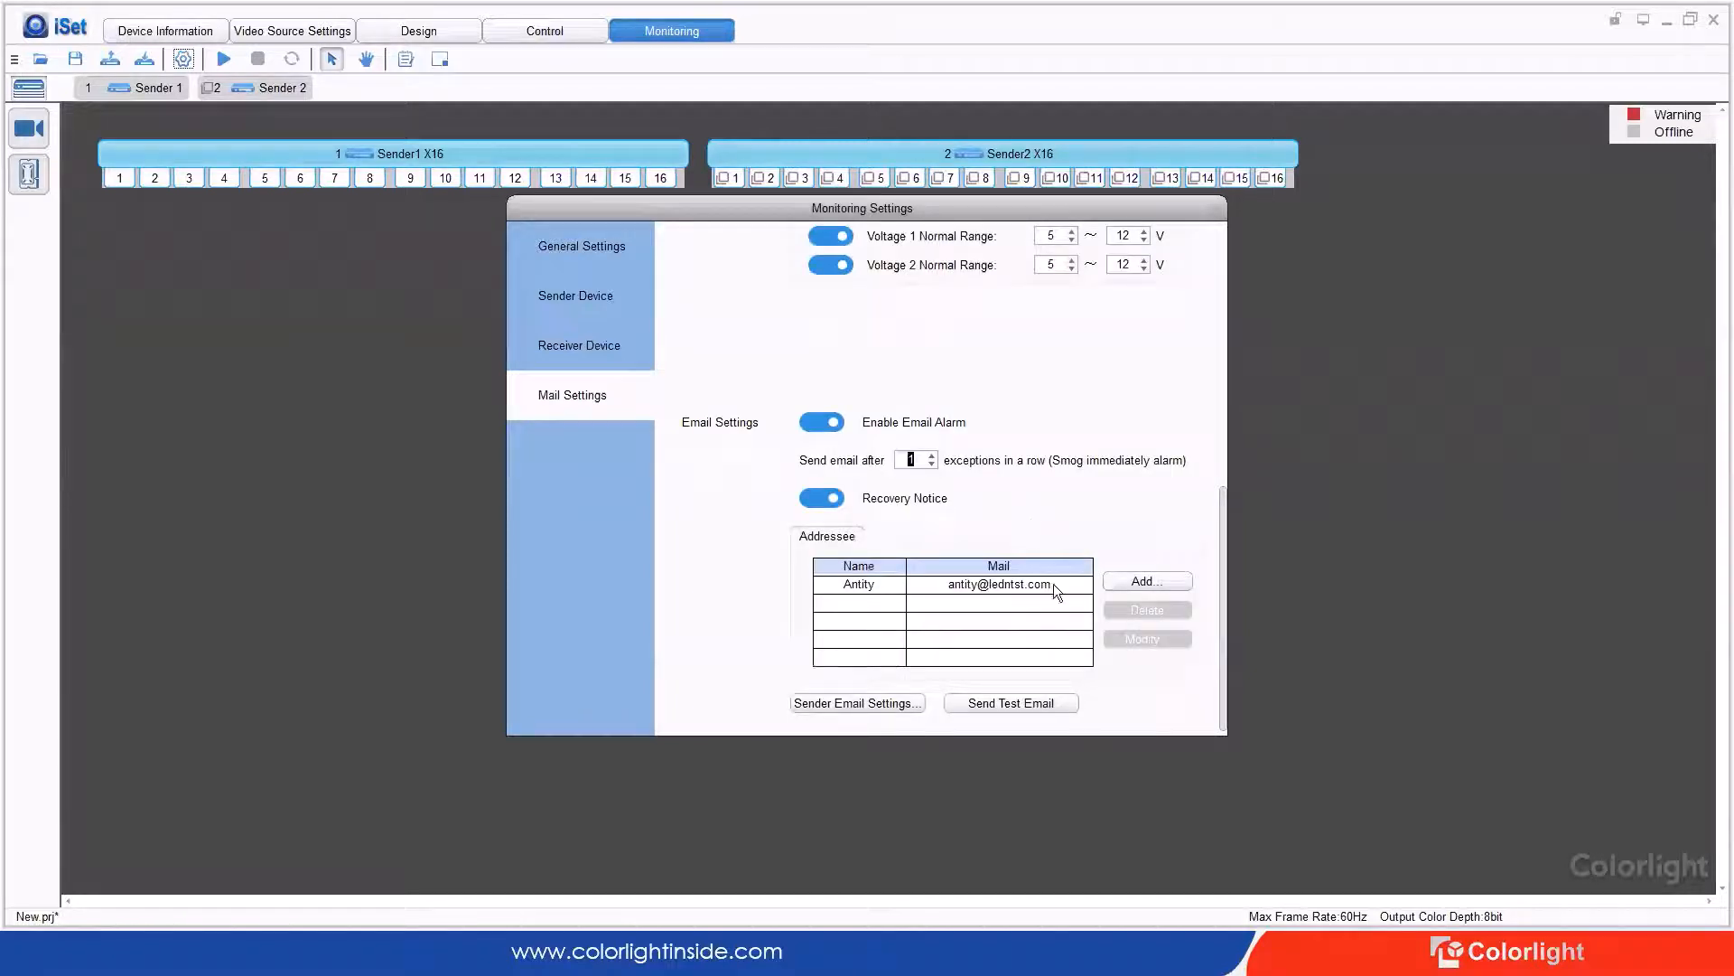
Step: Modify the existing recipient, correcting the e-mail domain to lednets.com
click(1137, 582)
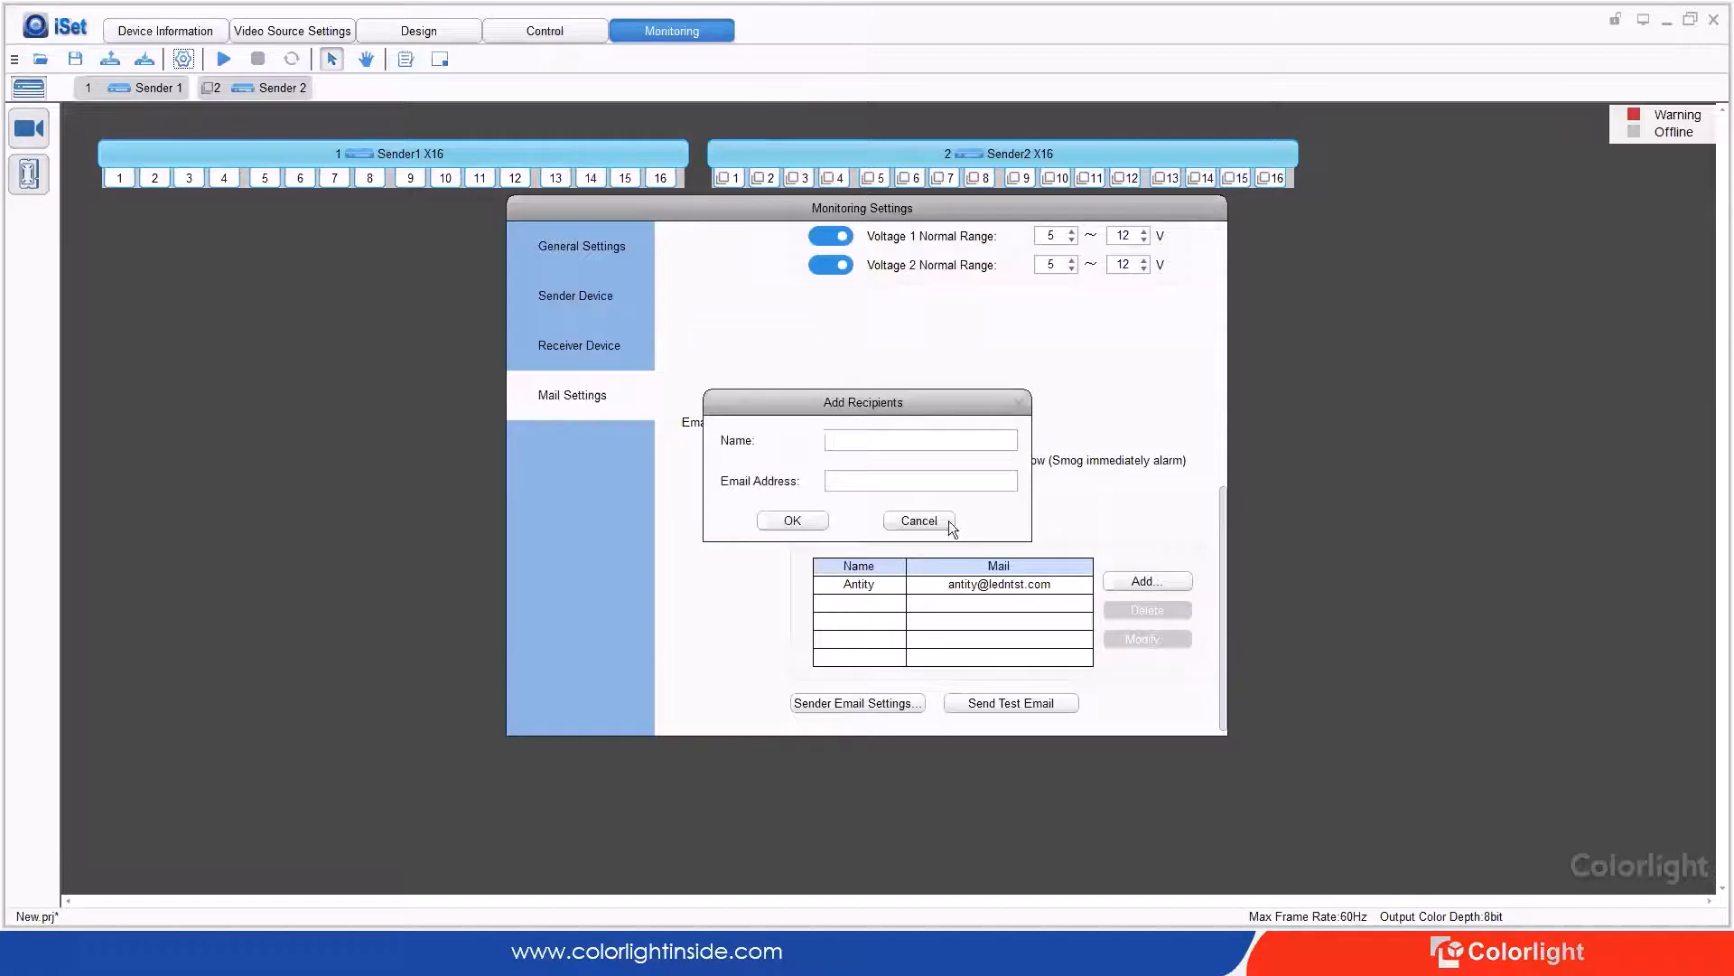
click(919, 520)
click(968, 584)
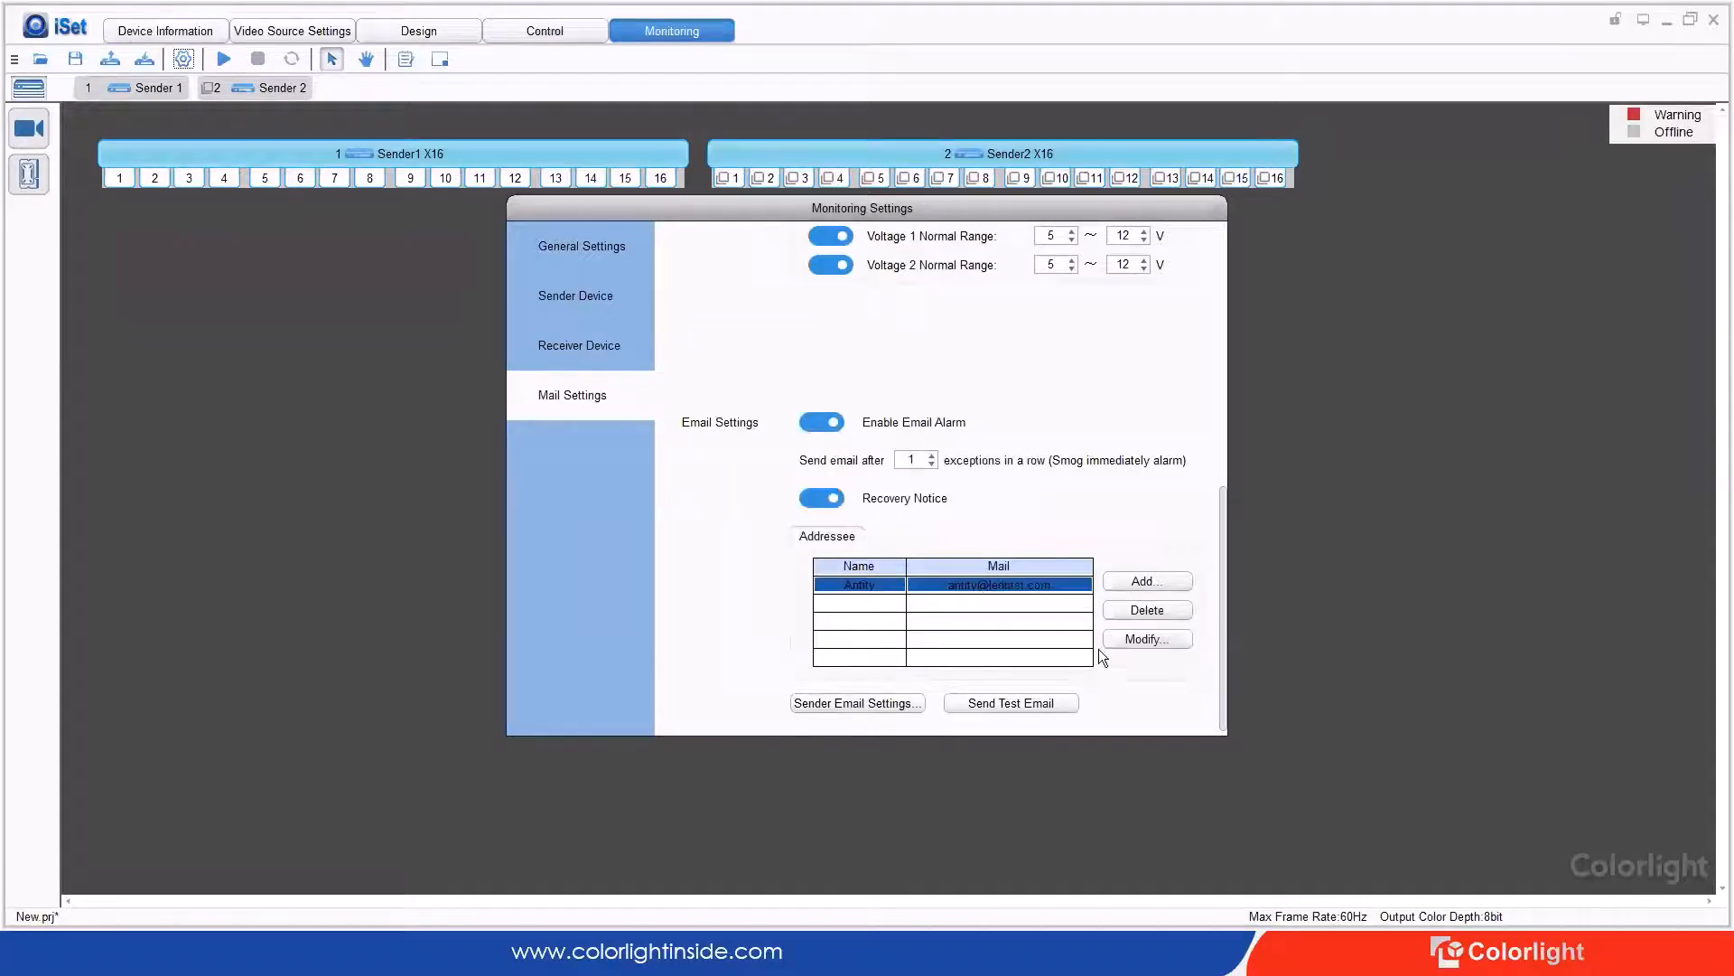
click(1144, 638)
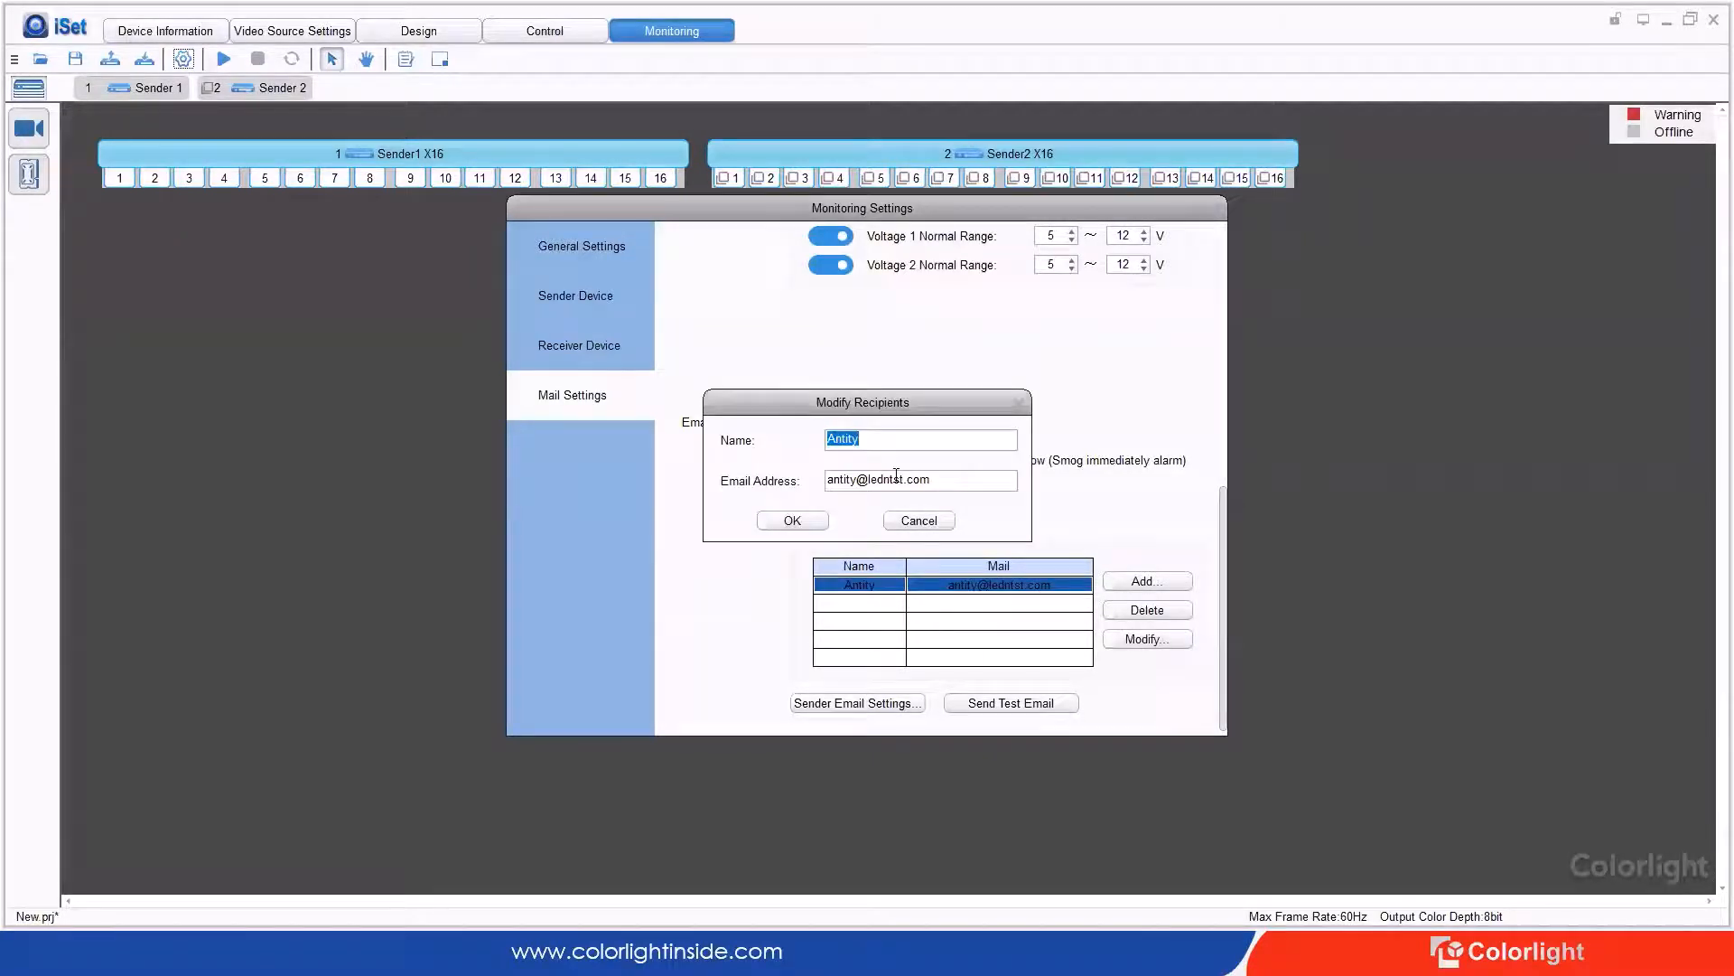
click(896, 475)
click(955, 479)
key(BackSpace)
key(BackSpace)
key(BackSpace)
key(BackSpace)
key(BackSpace)
key(BackSpace)
key(BackSpace)
key(BackSpace)
key(BackSpace)
key(BackSpace)
key(BackSpace)
text(lednets.com)
click(804, 522)
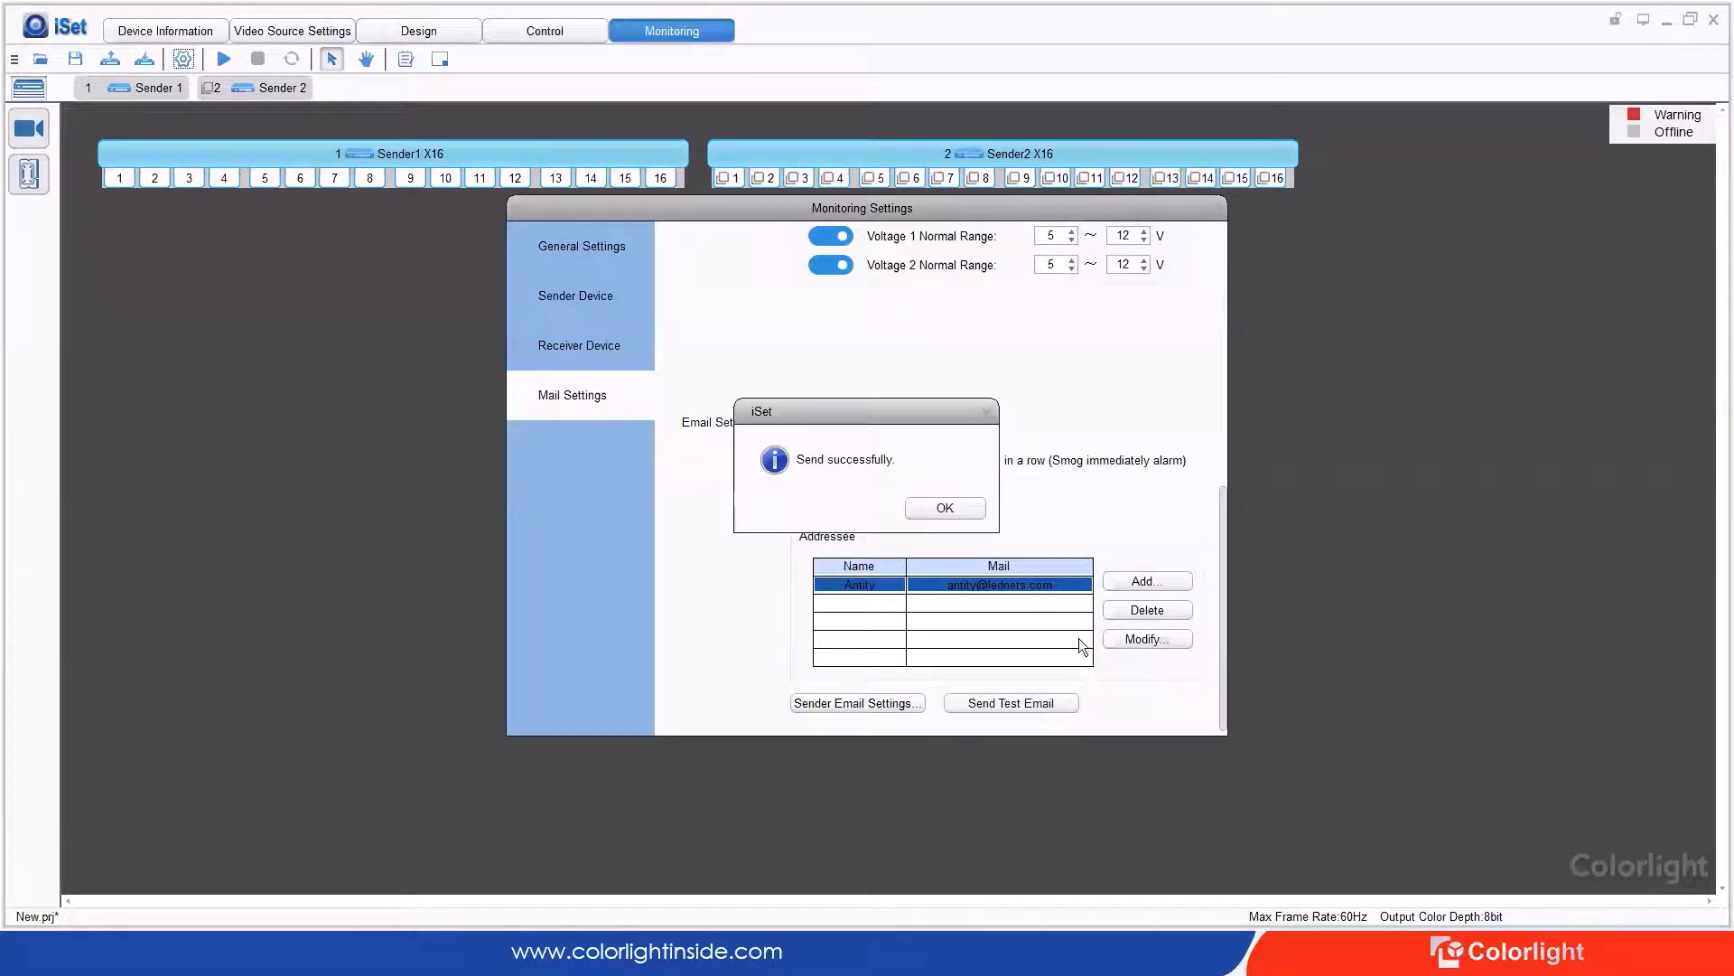
Step: Acknowledge the successful test email and close Monitoring Settings
click(939, 508)
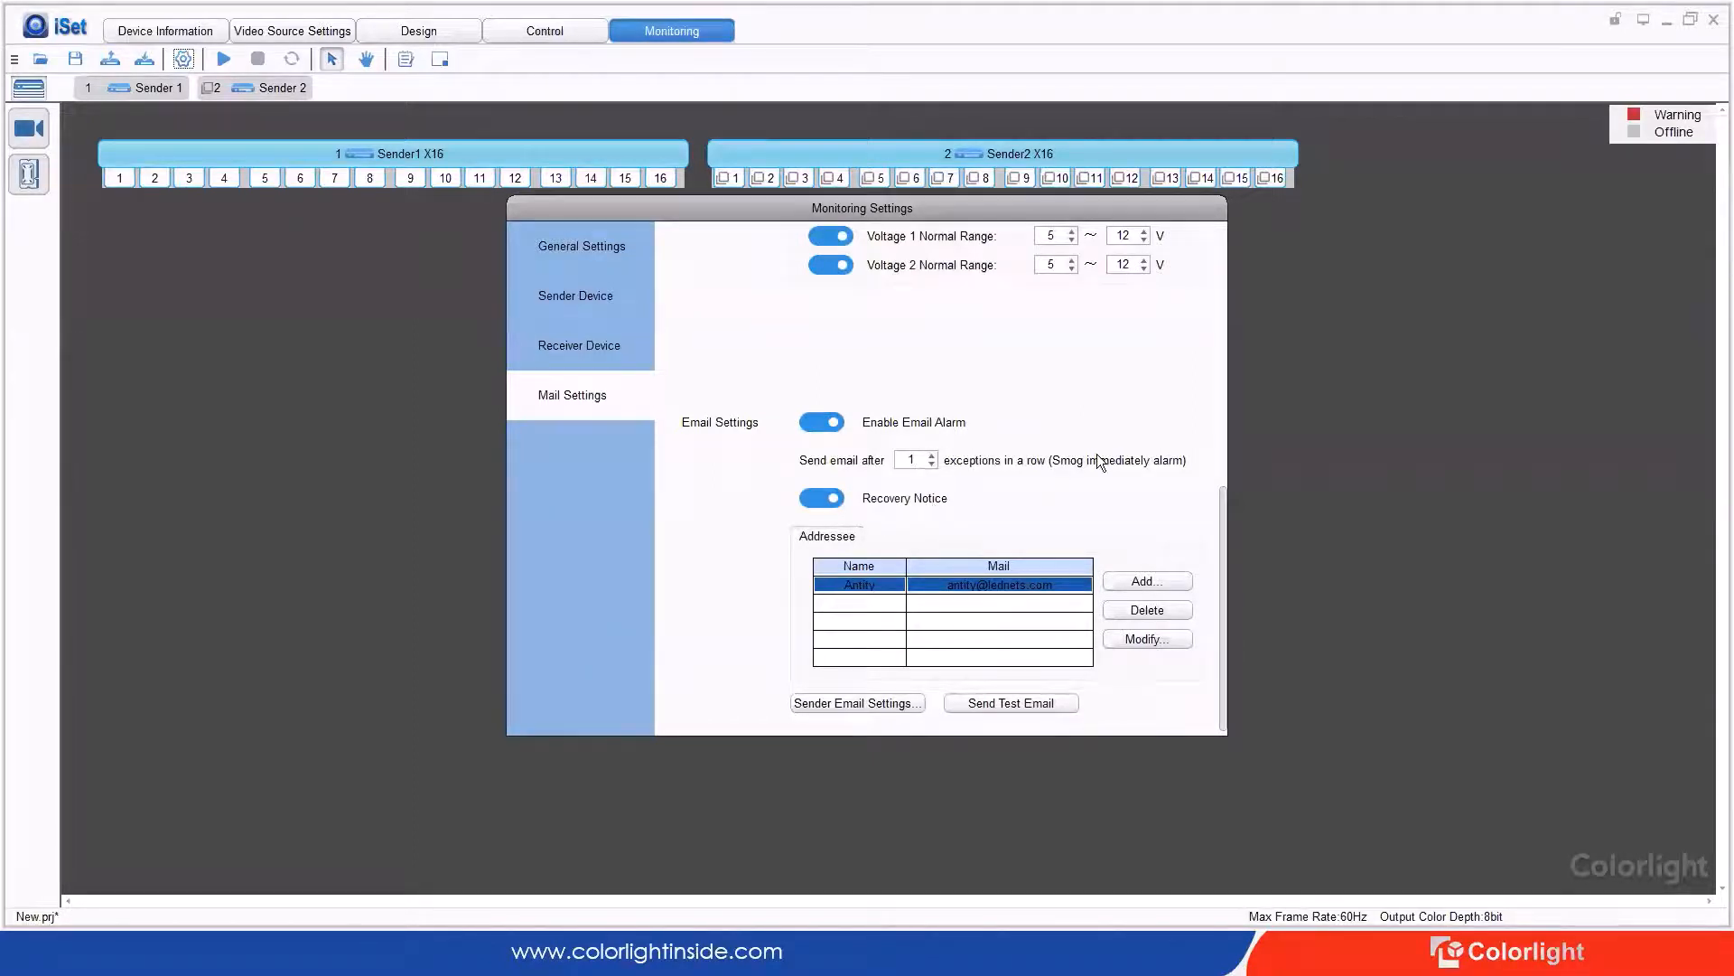
click(565, 387)
click(564, 391)
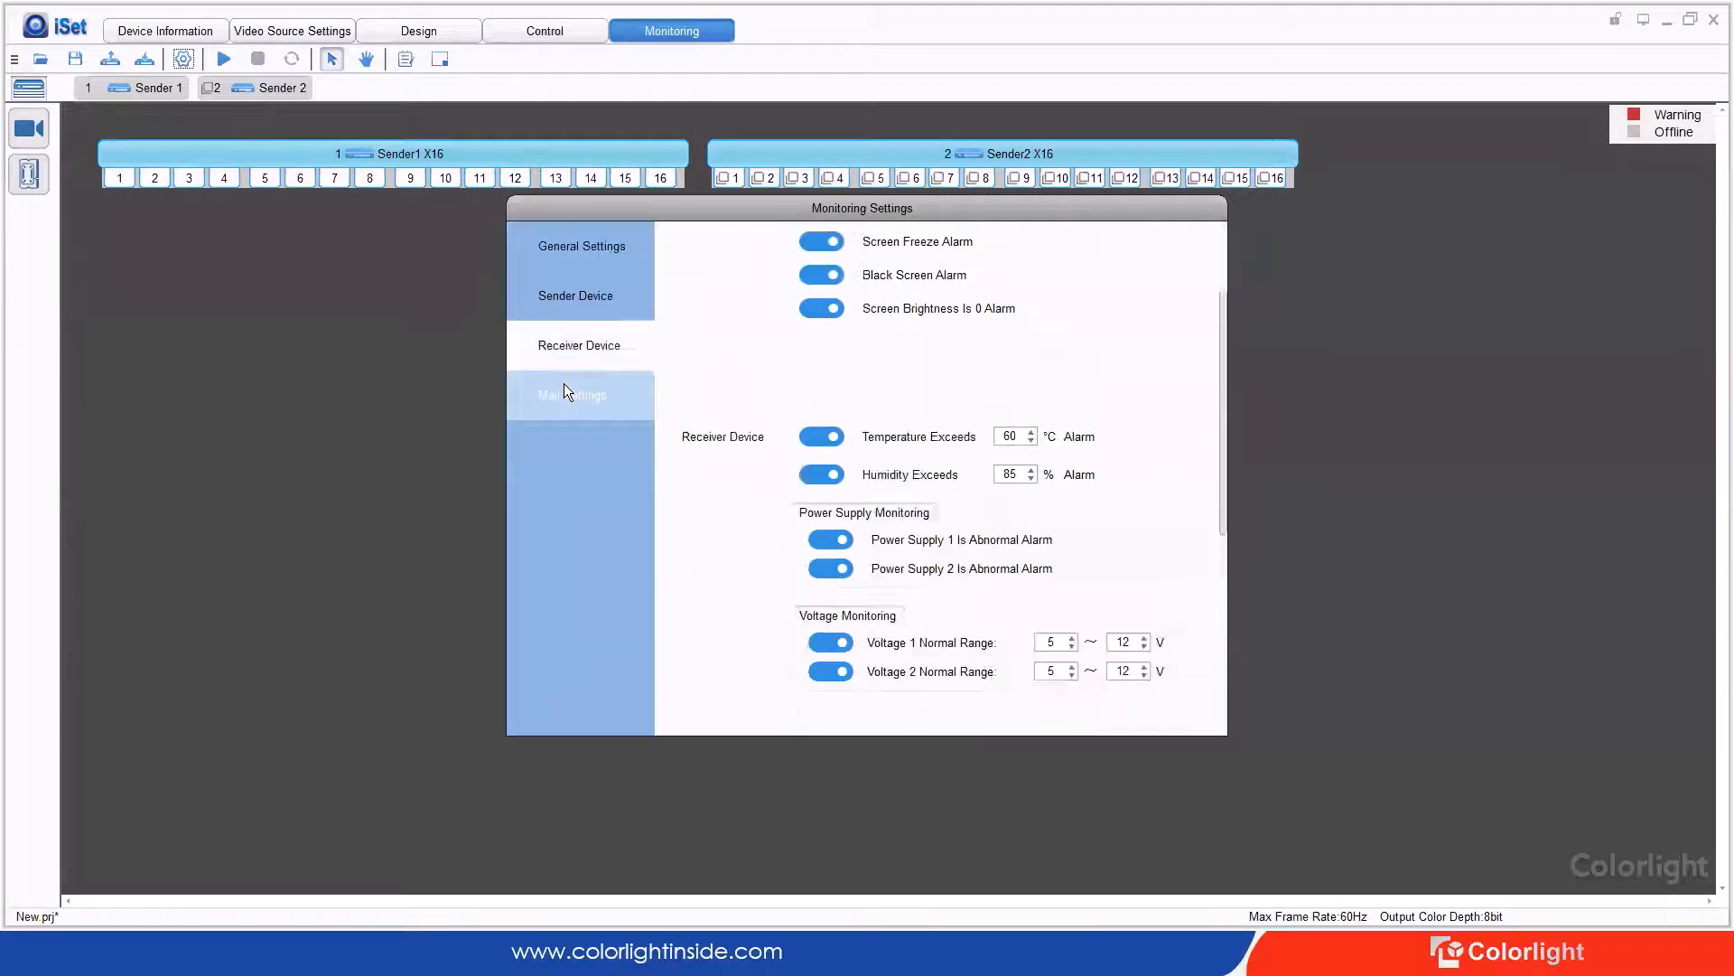
click(1236, 226)
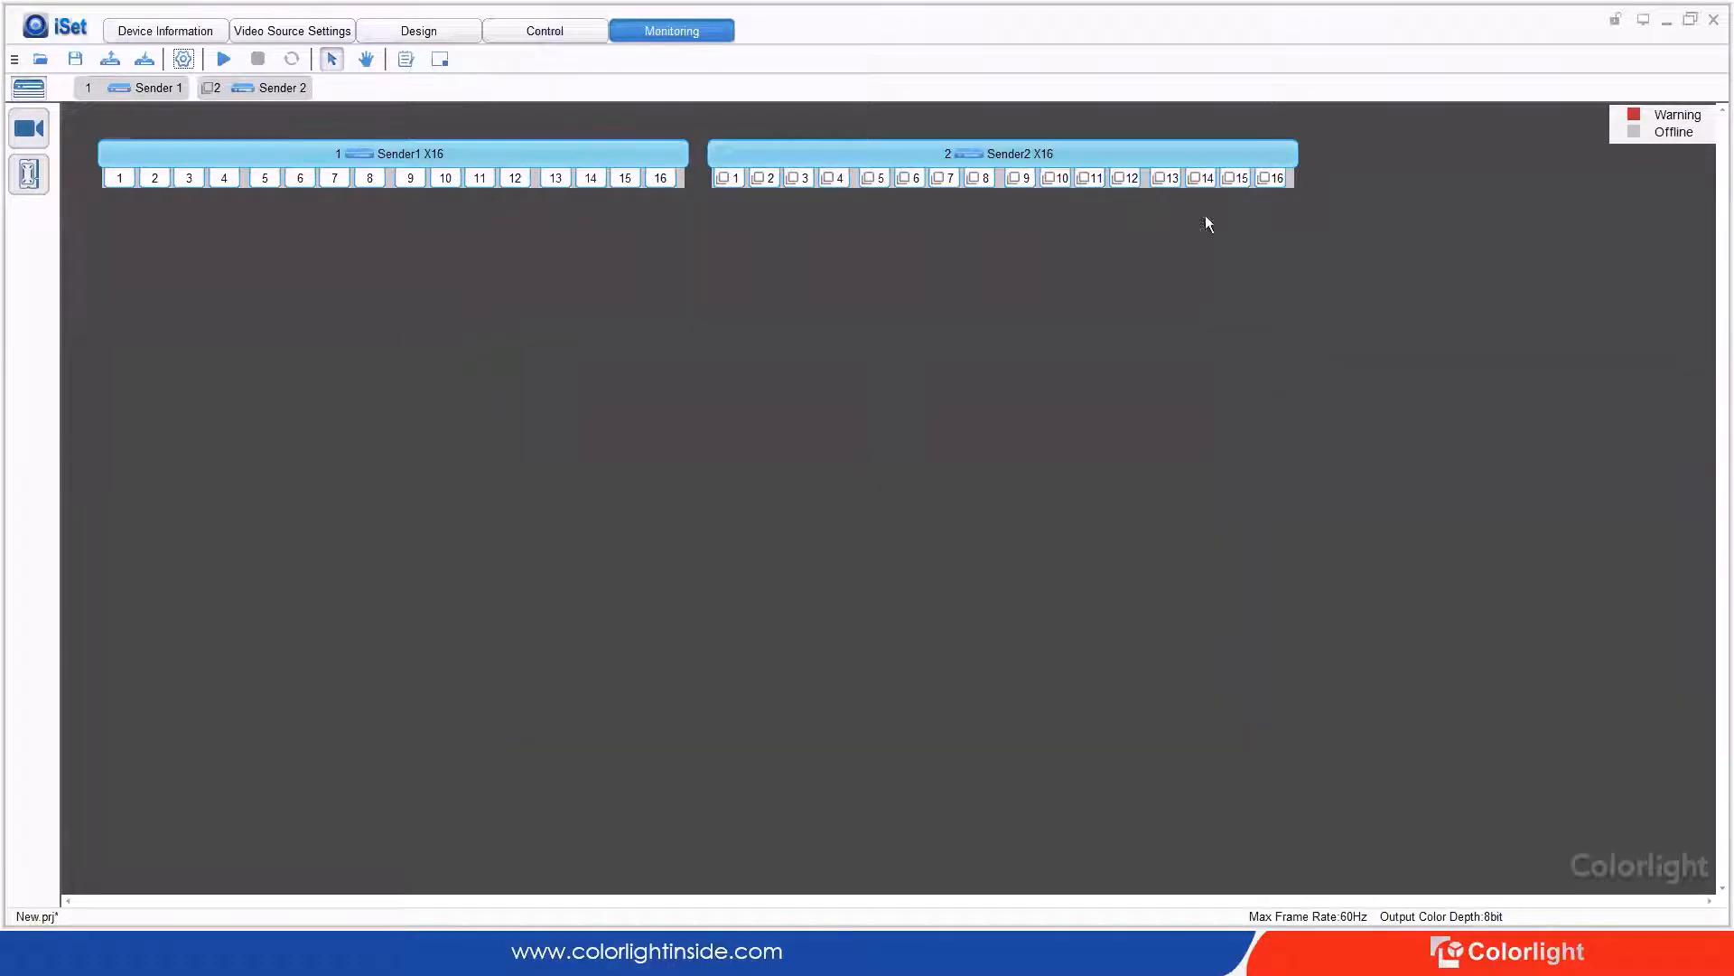
click(32, 131)
click(140, 159)
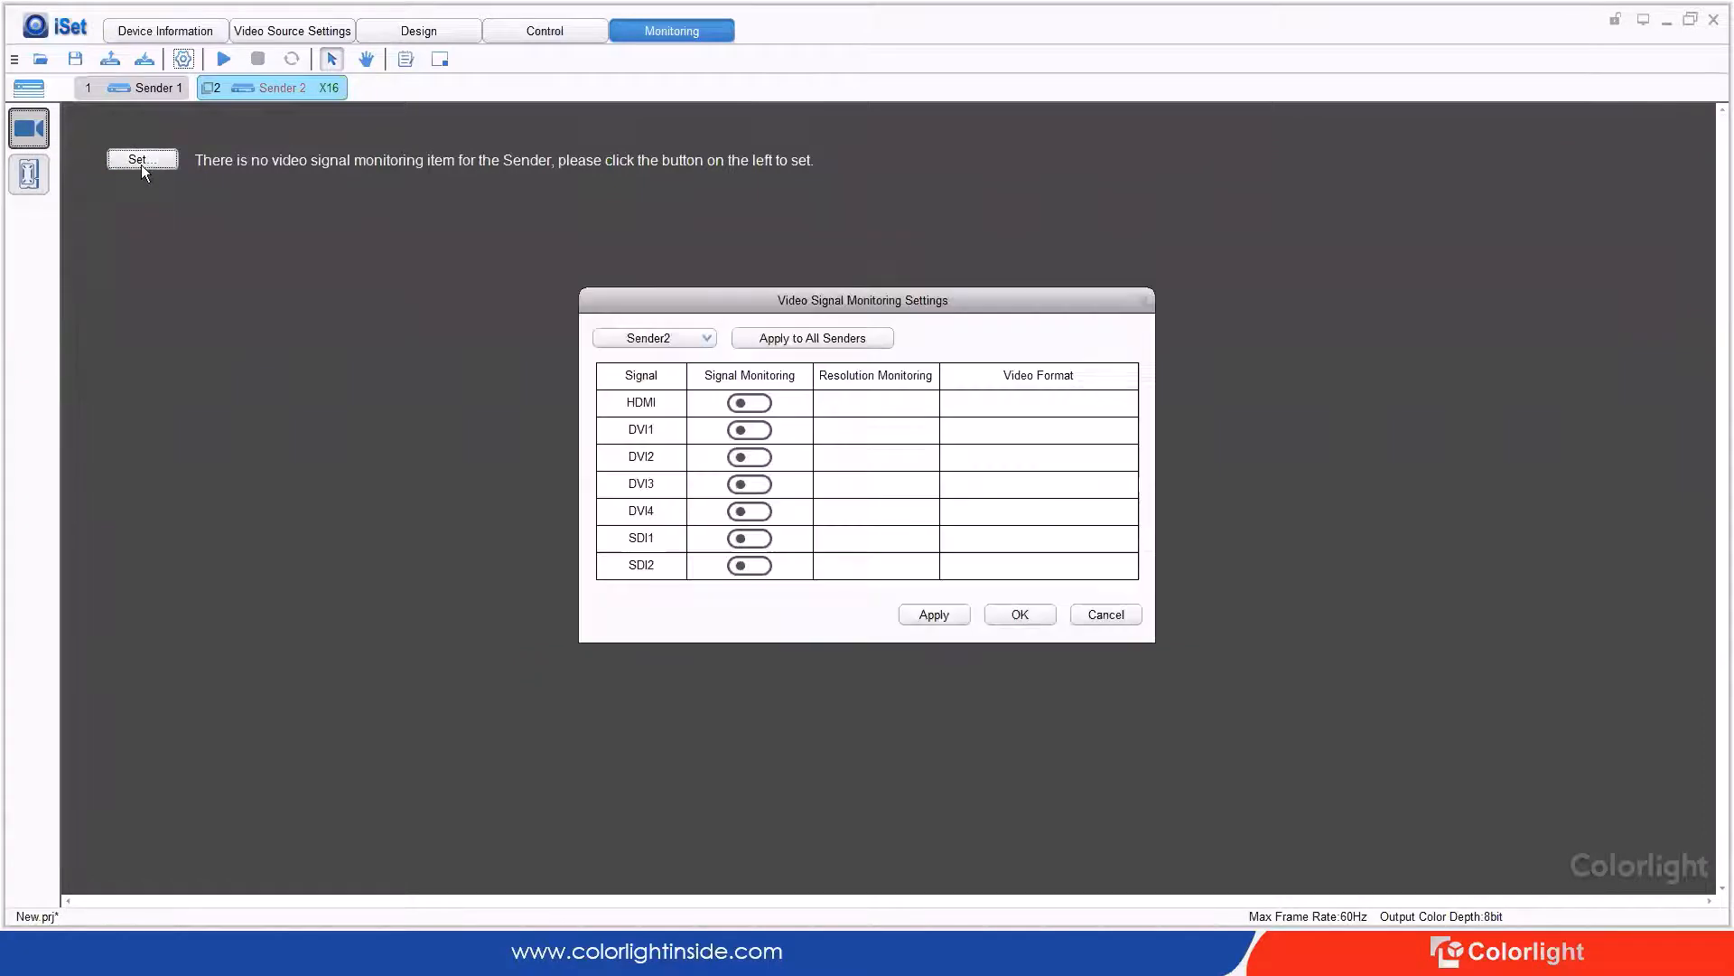
click(696, 341)
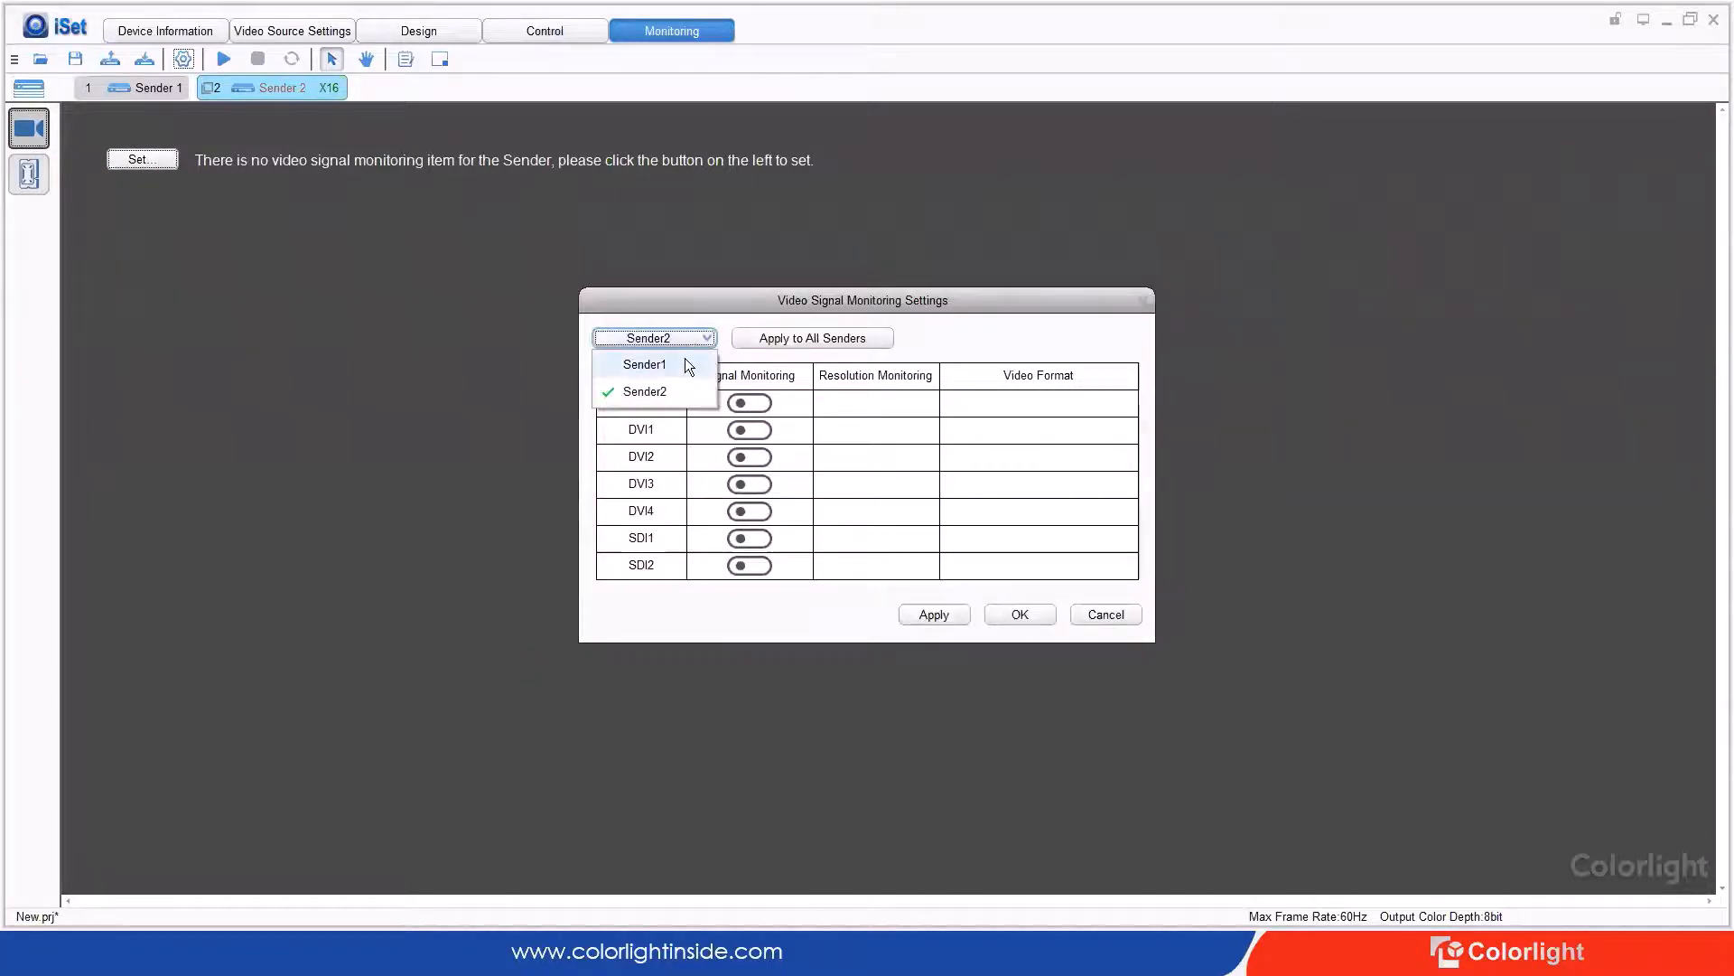
click(684, 361)
click(755, 403)
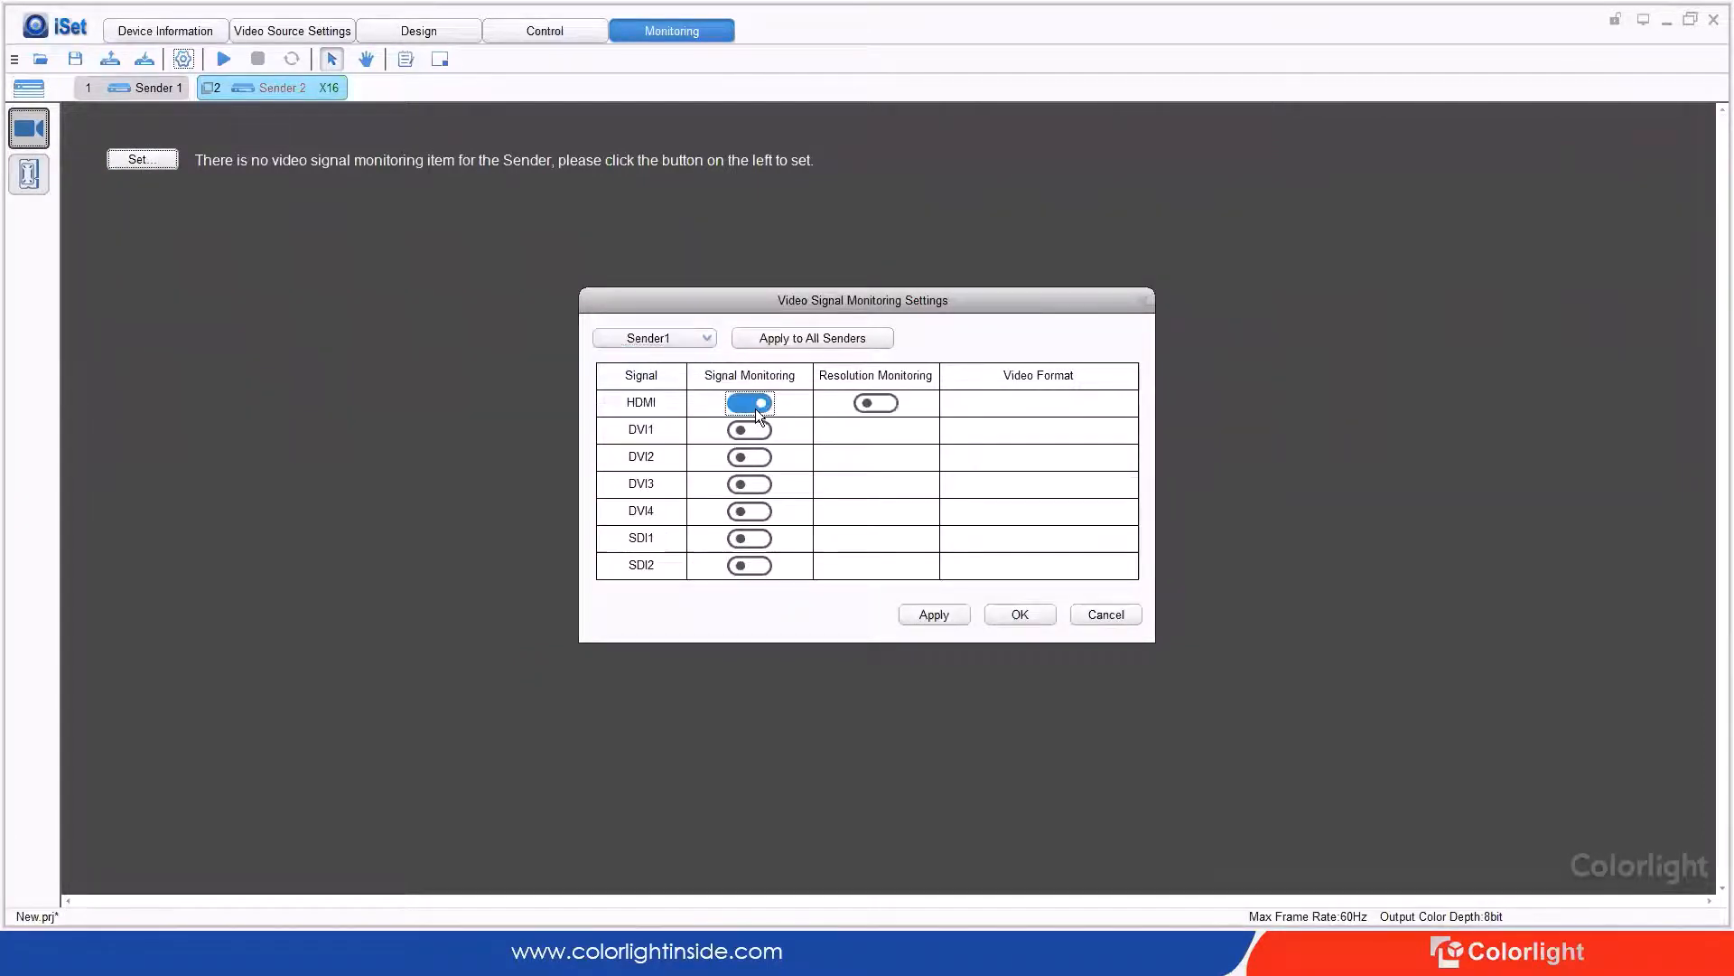
click(748, 430)
click(887, 404)
click(881, 430)
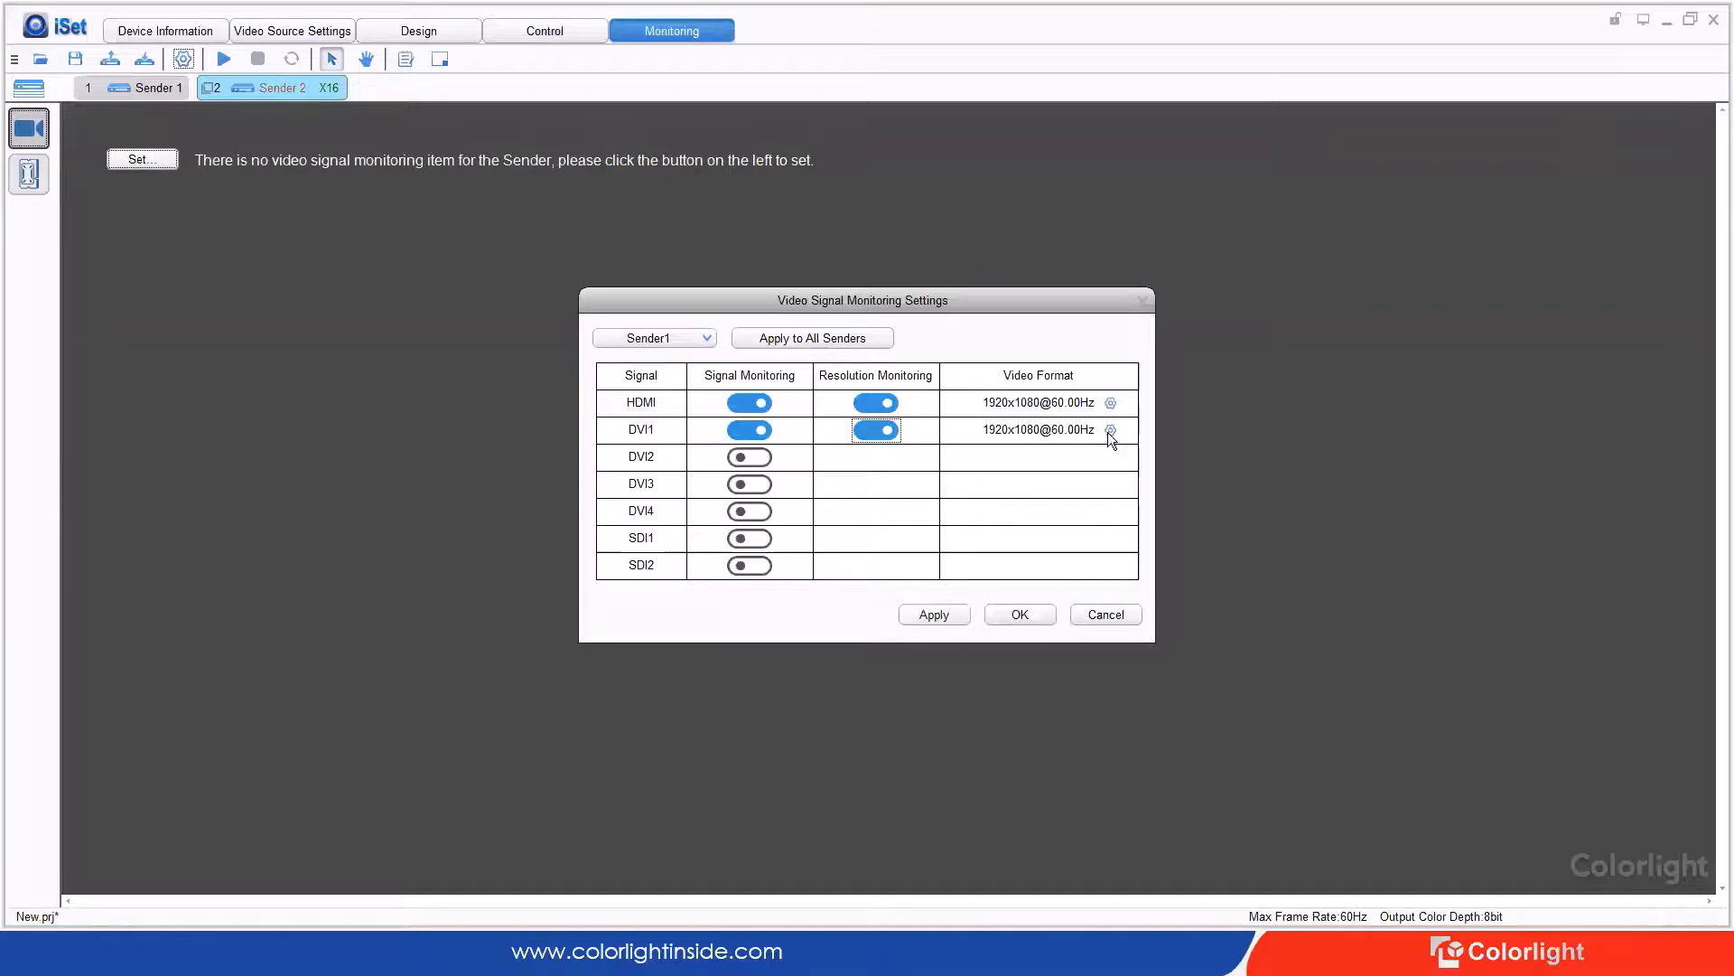
click(936, 617)
click(1023, 616)
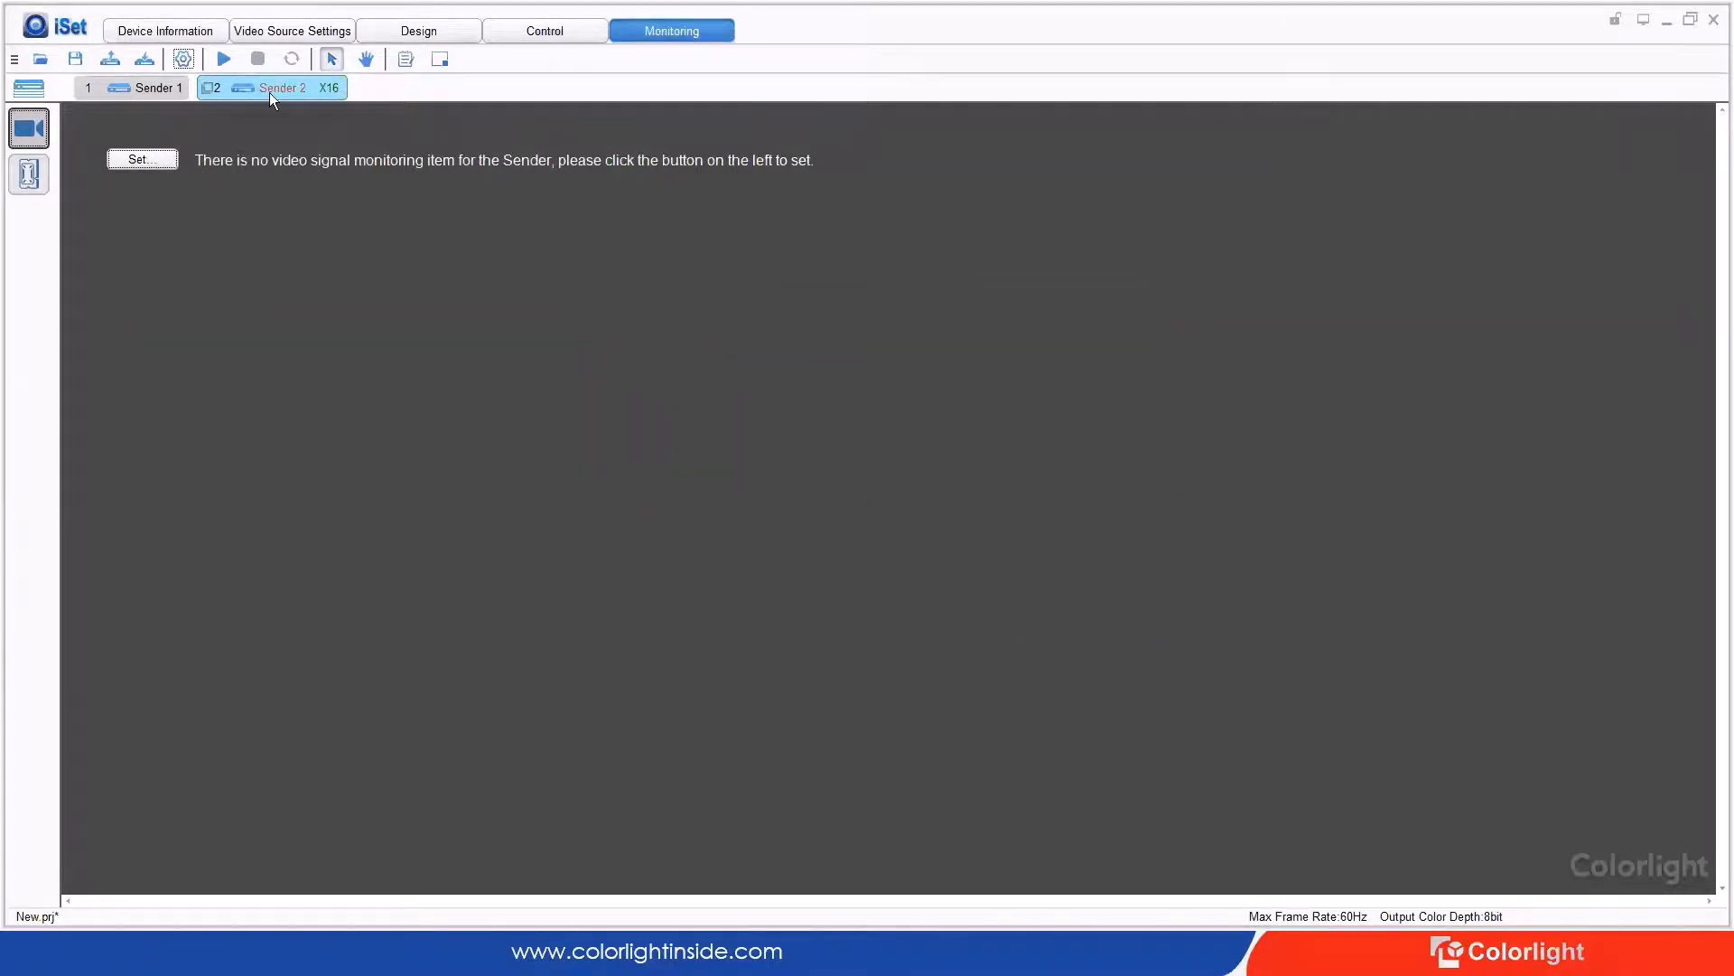
Step: Turn on DVI1 signal and resolution monitoring for Sender 2
click(179, 87)
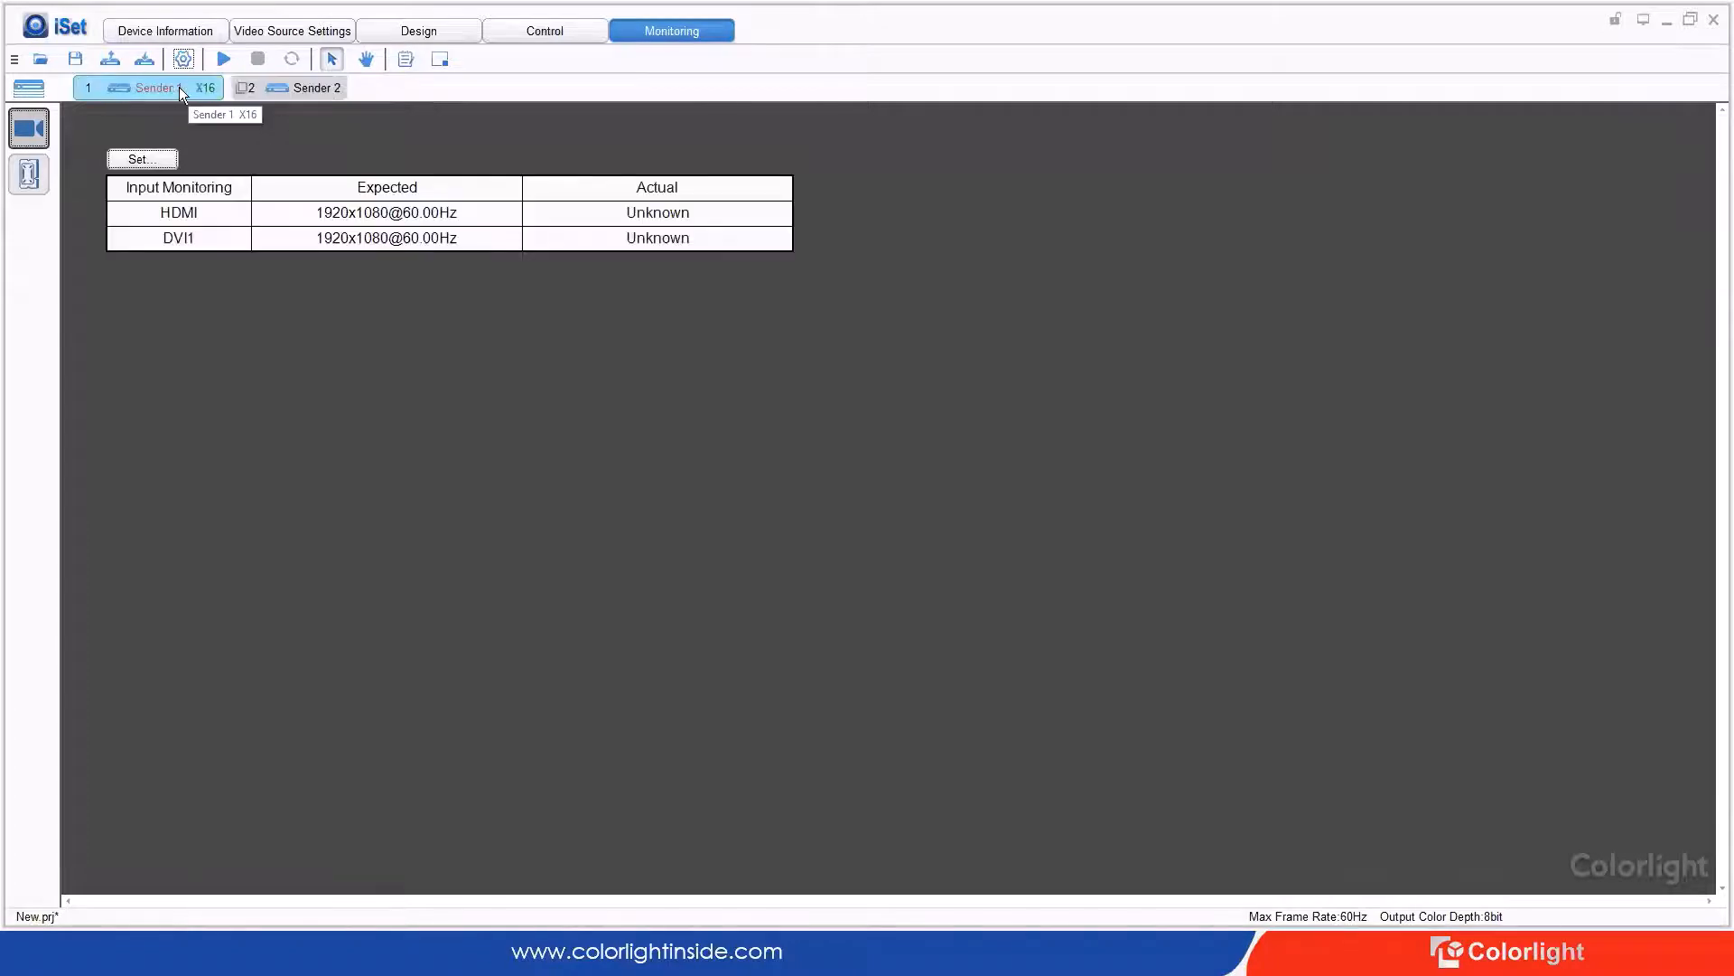
click(274, 86)
click(141, 160)
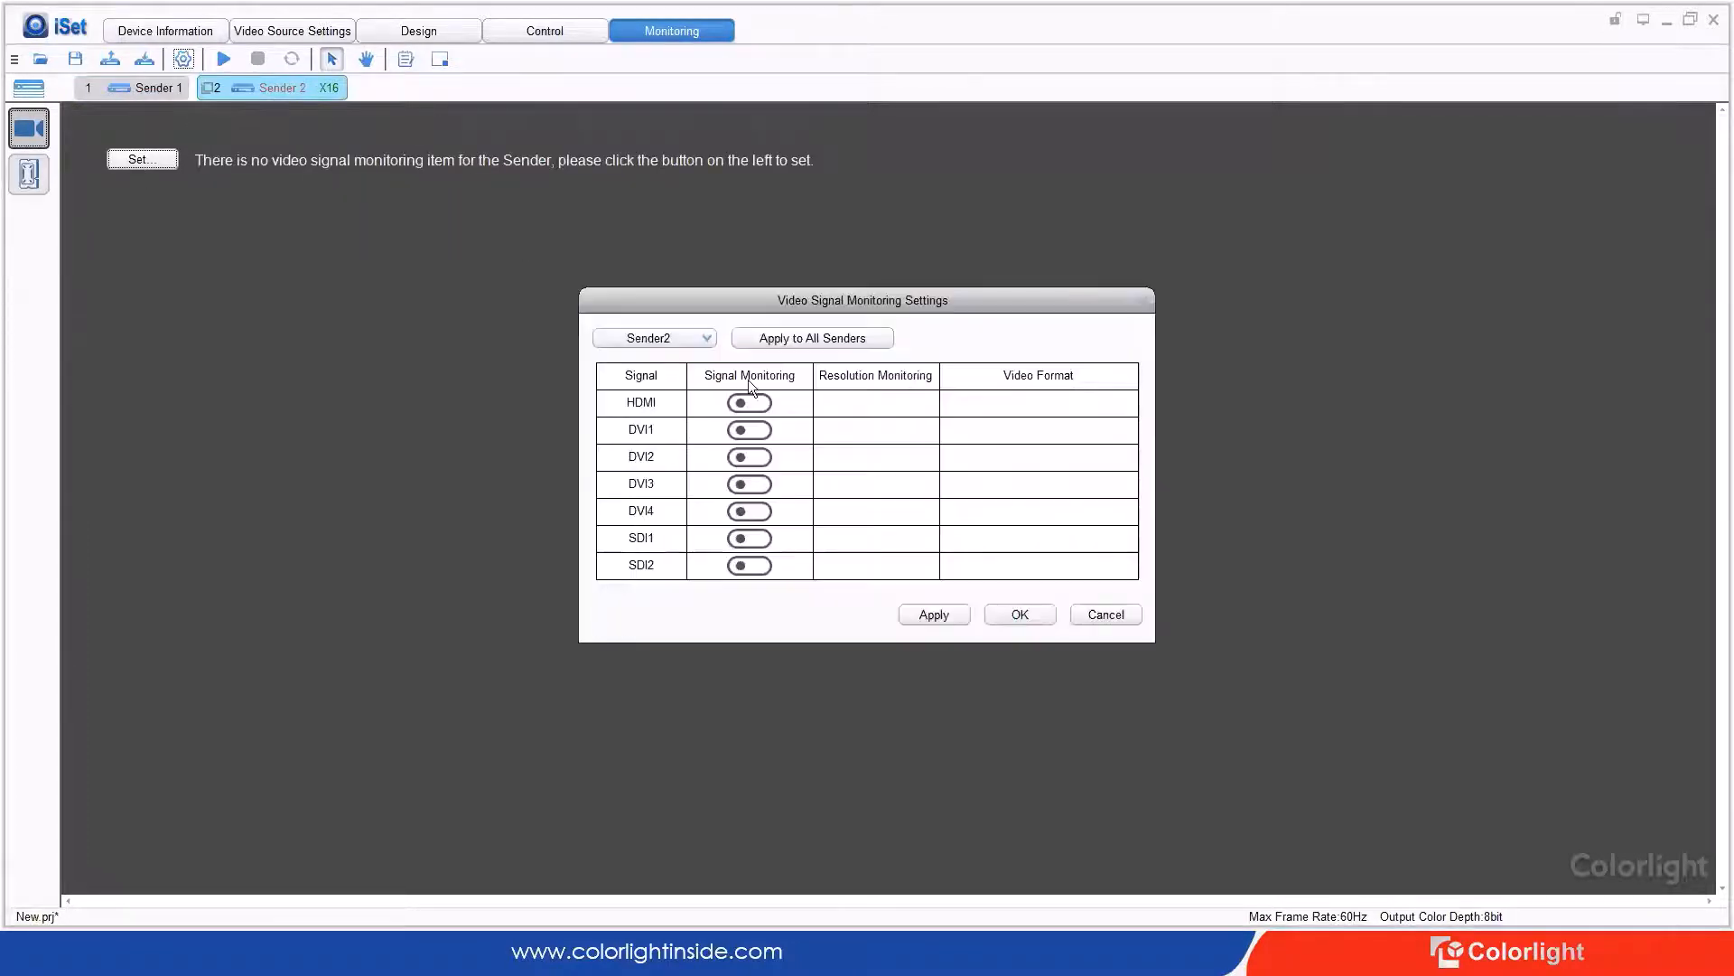
click(744, 436)
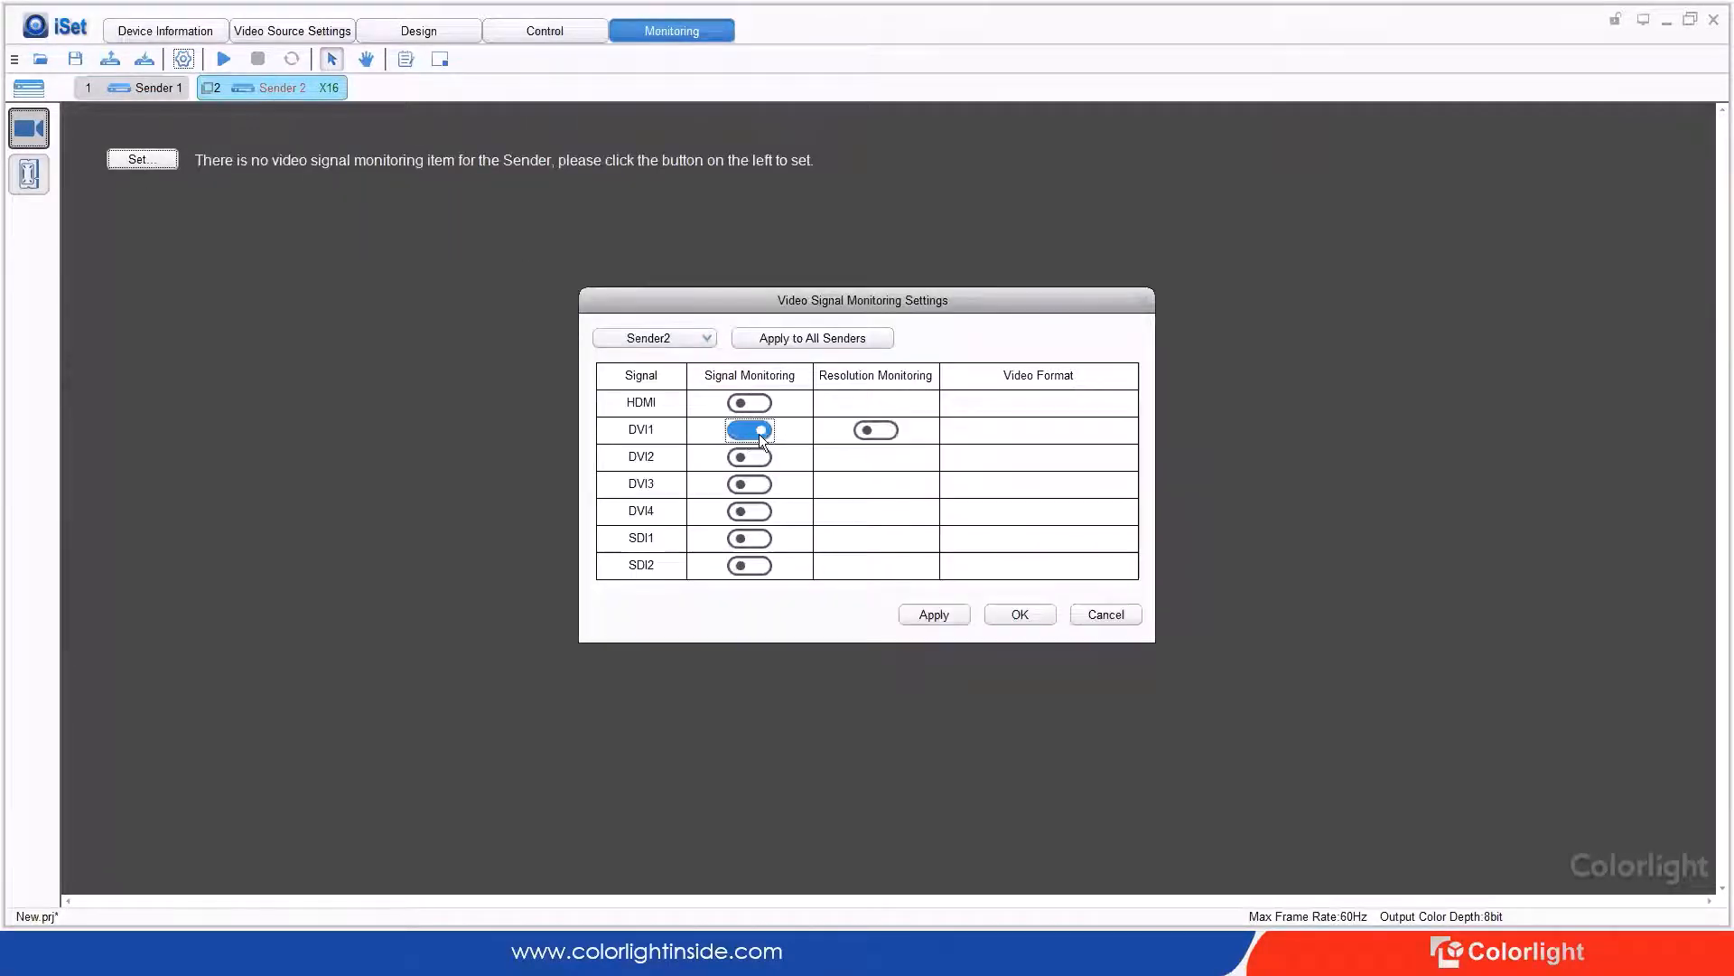
click(873, 430)
click(931, 616)
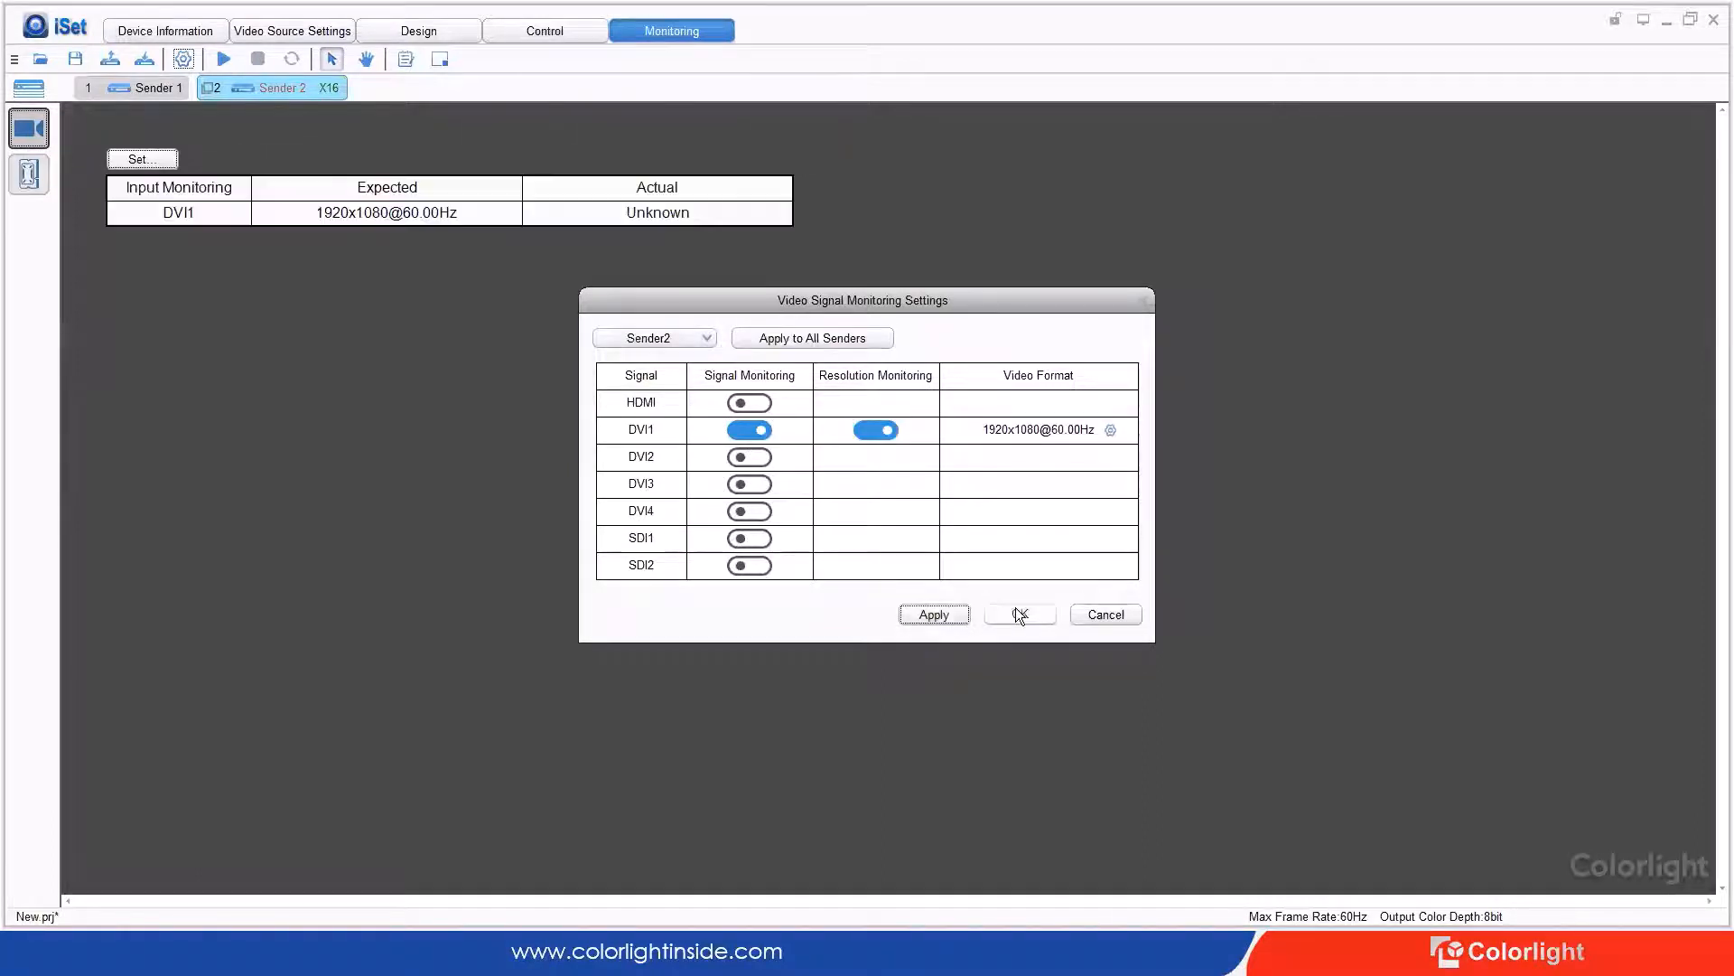
click(1019, 610)
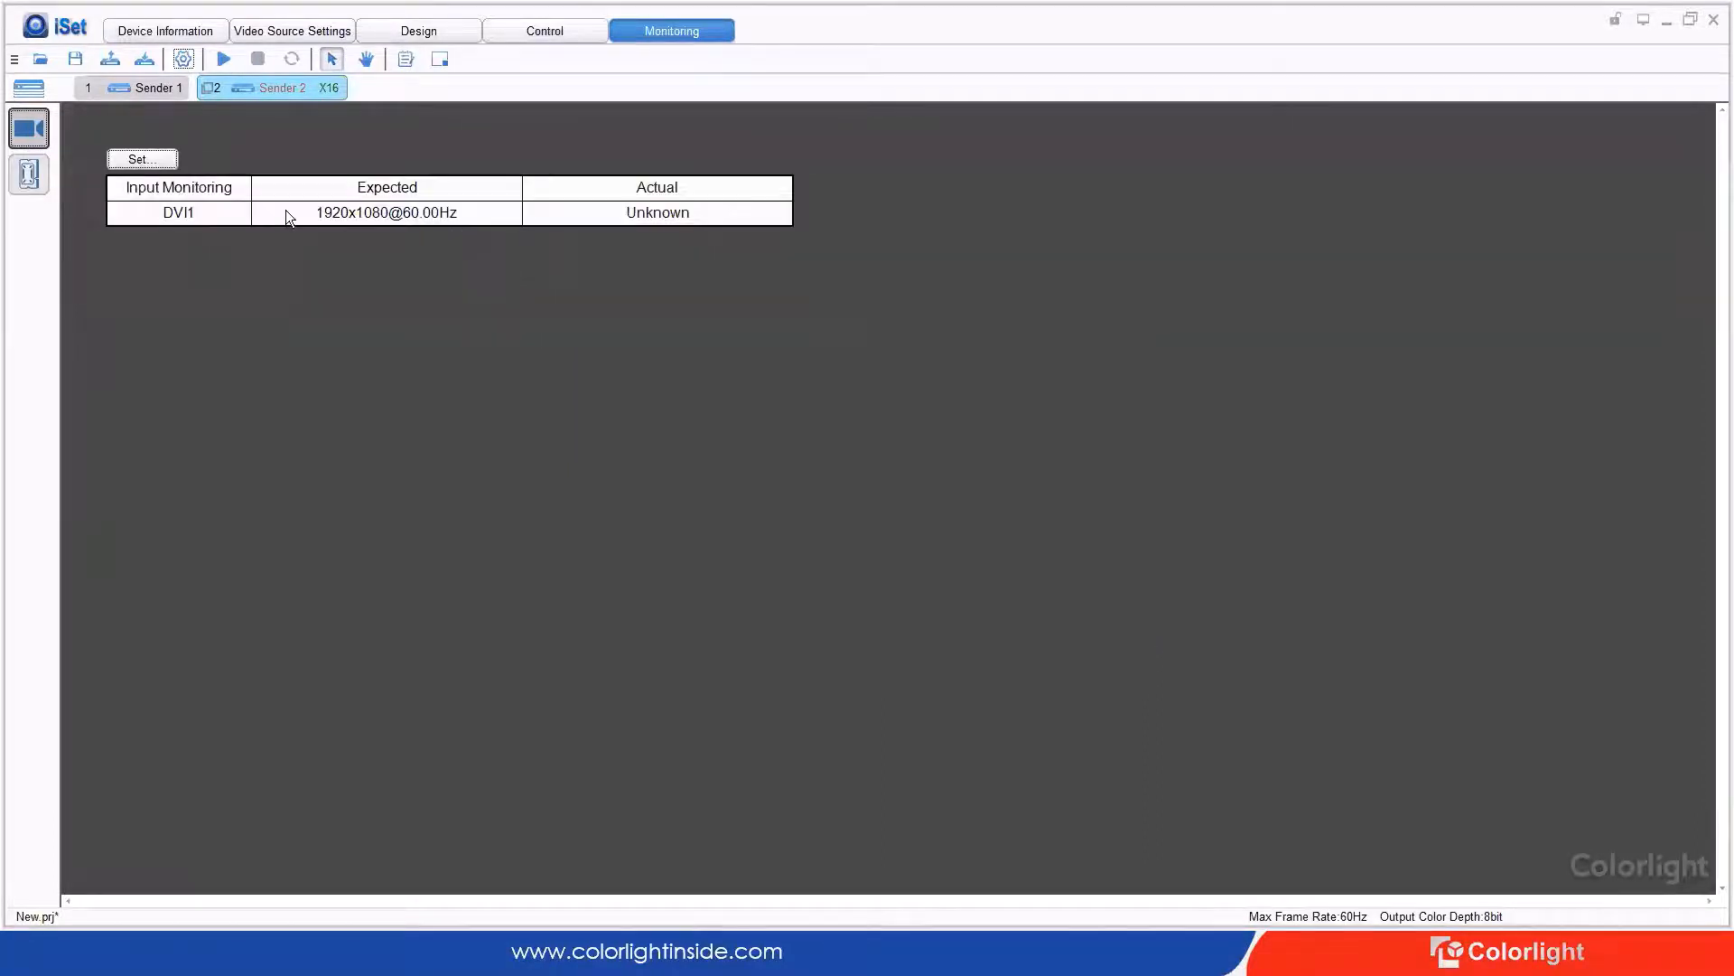
Step: Save the project to Senders 1 and 2, overwrite the stored project files, and dismiss the success message
click(140, 60)
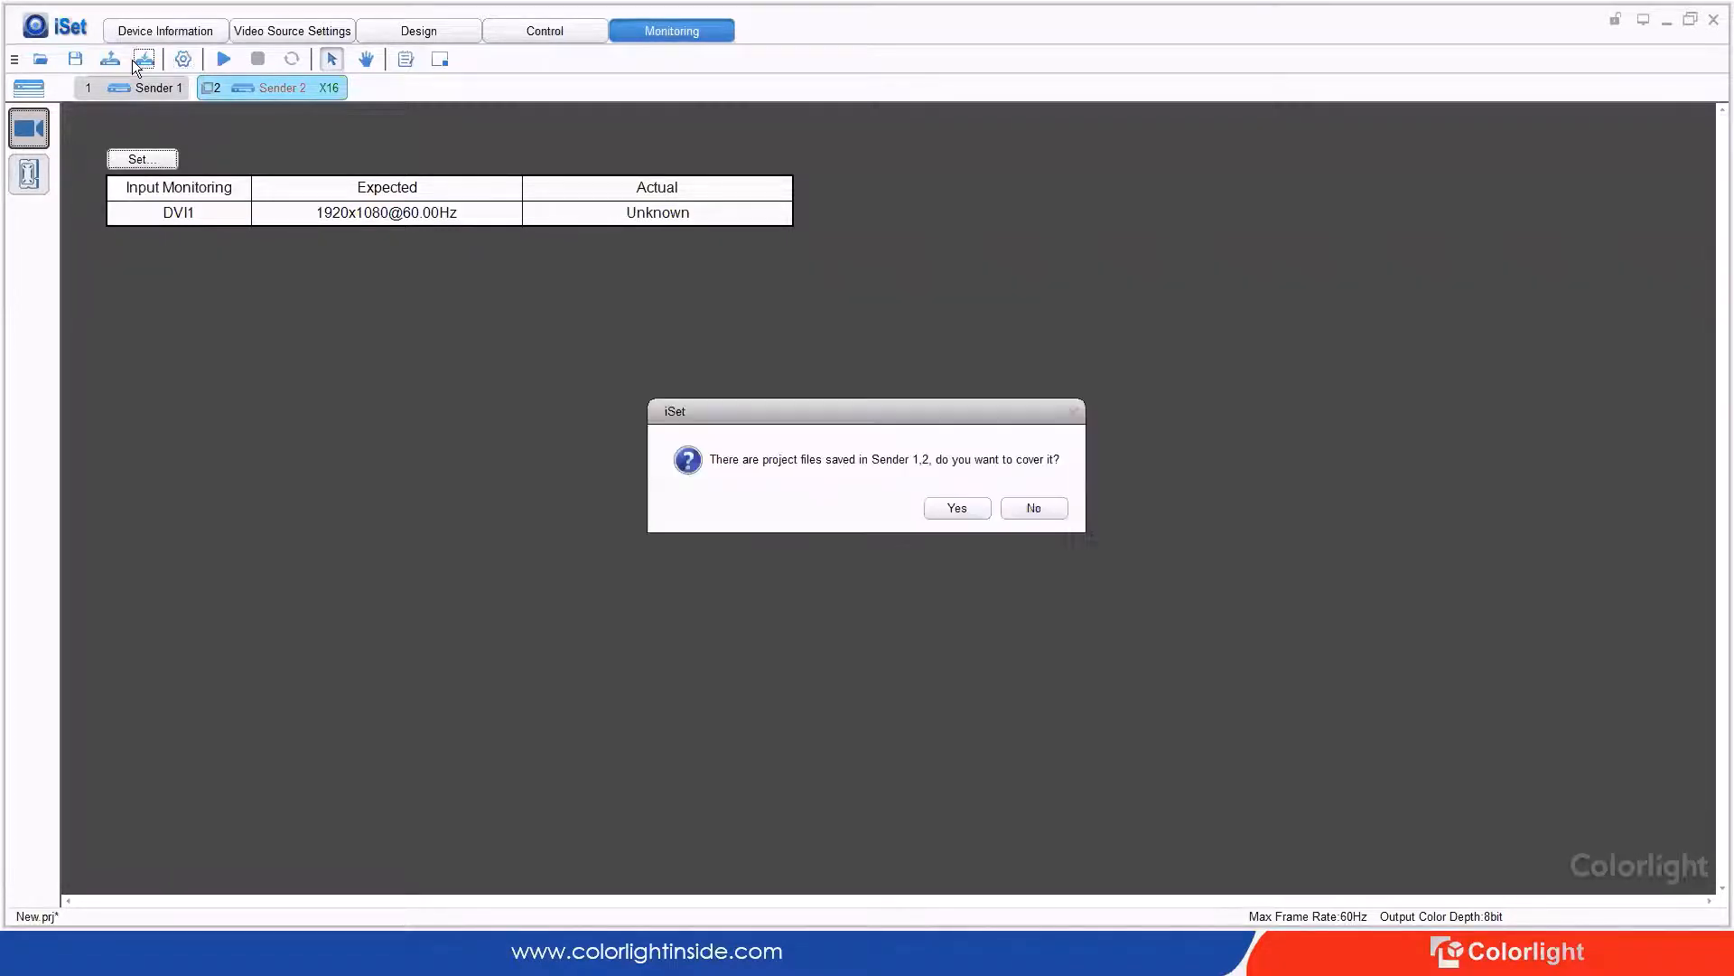
click(957, 506)
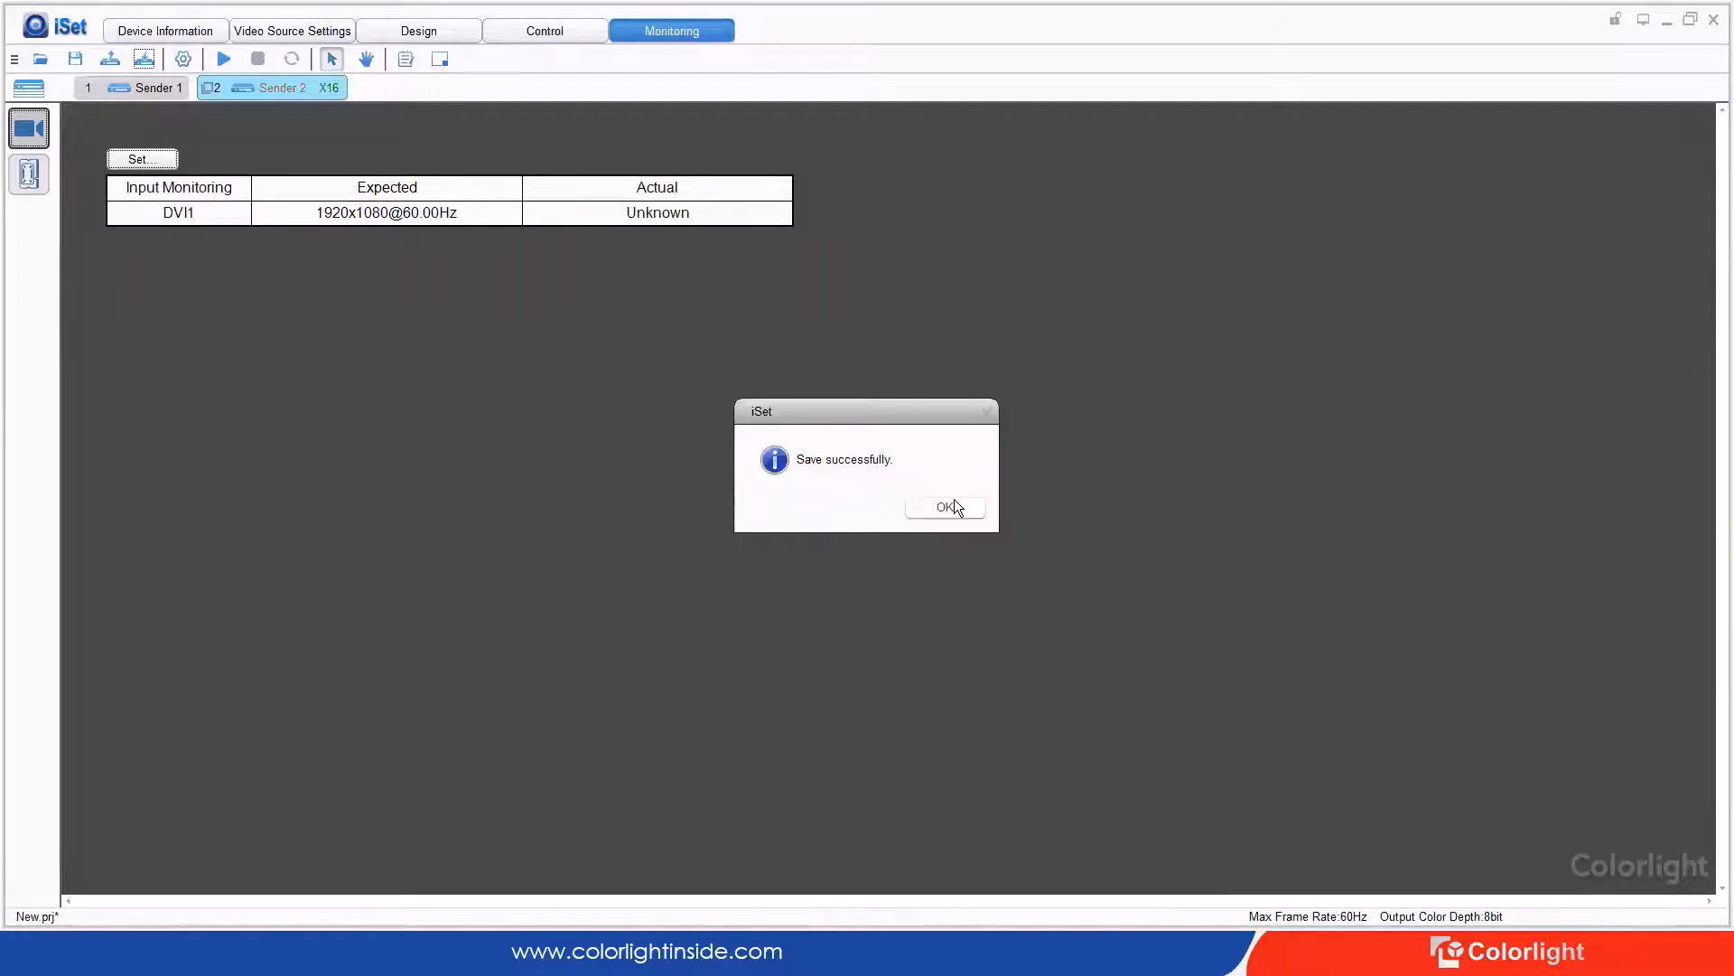
click(946, 507)
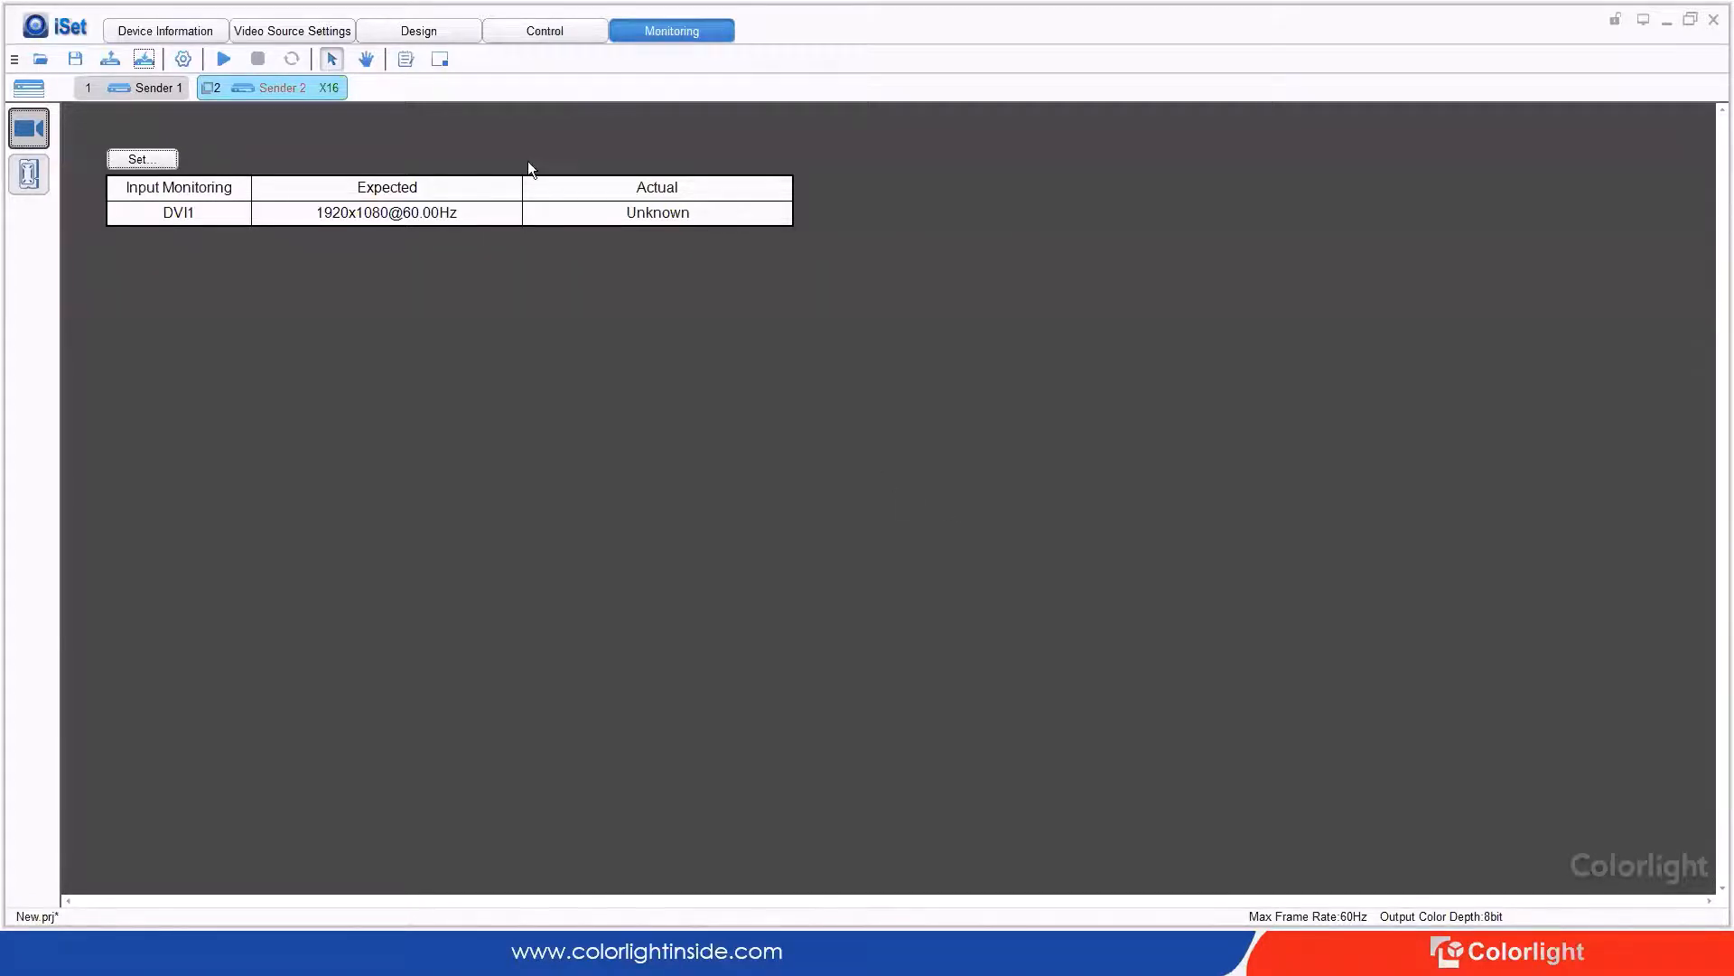
click(231, 57)
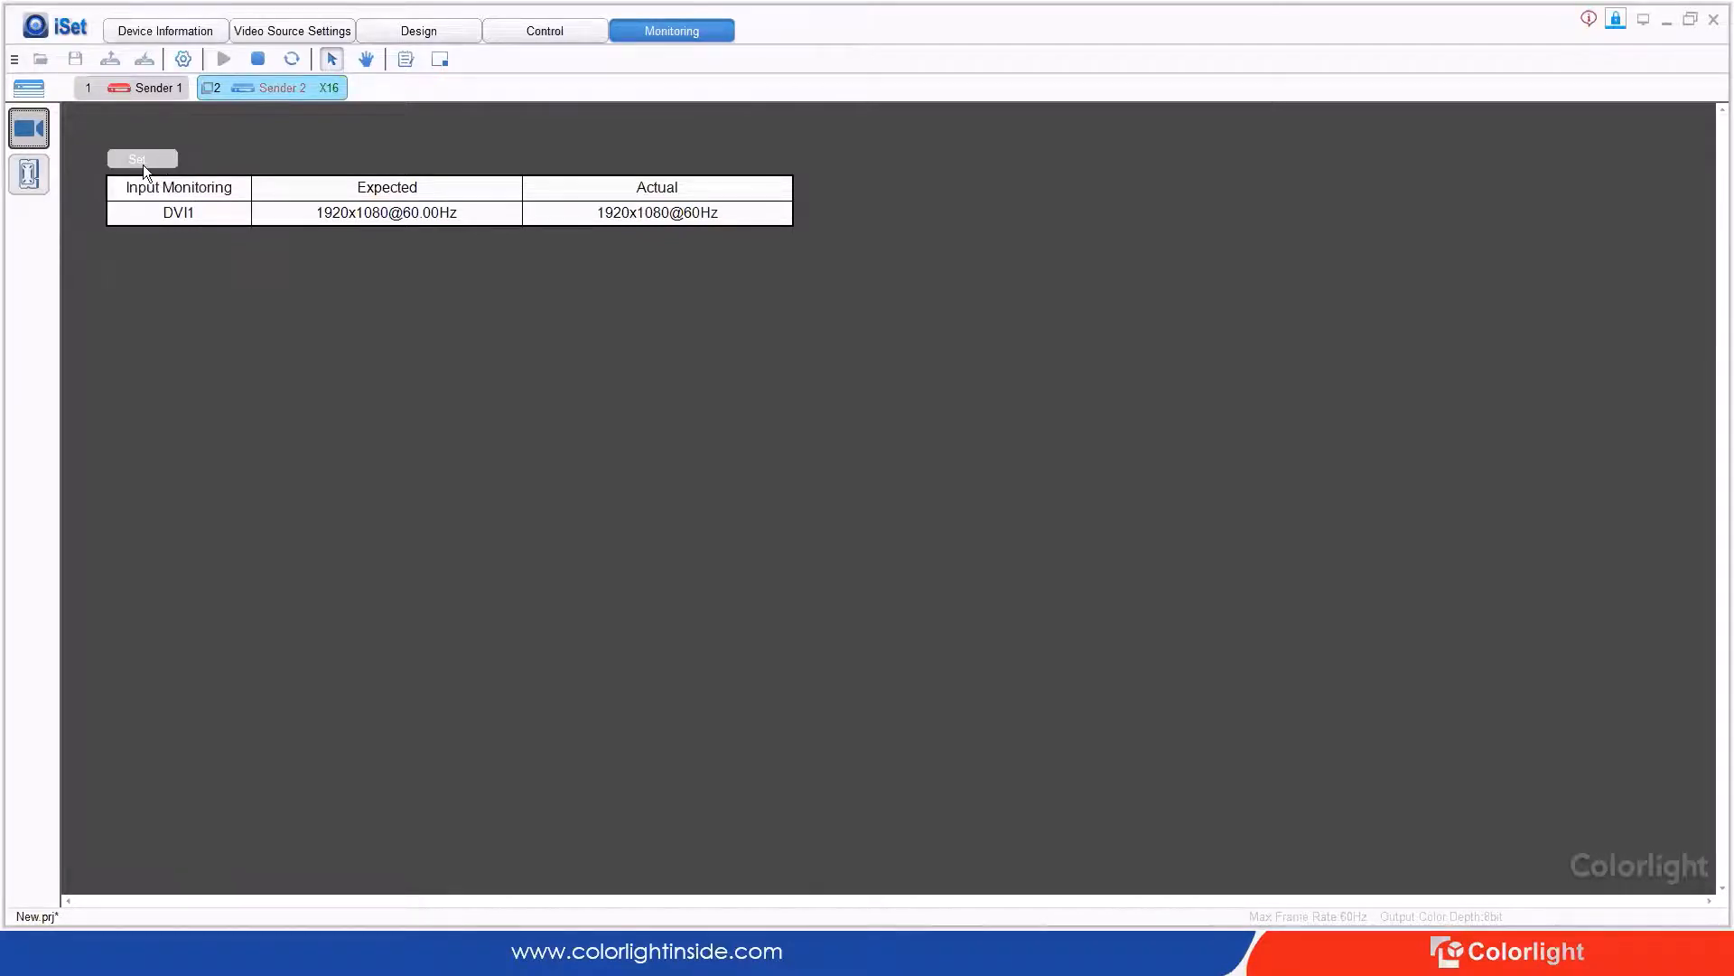
click(157, 88)
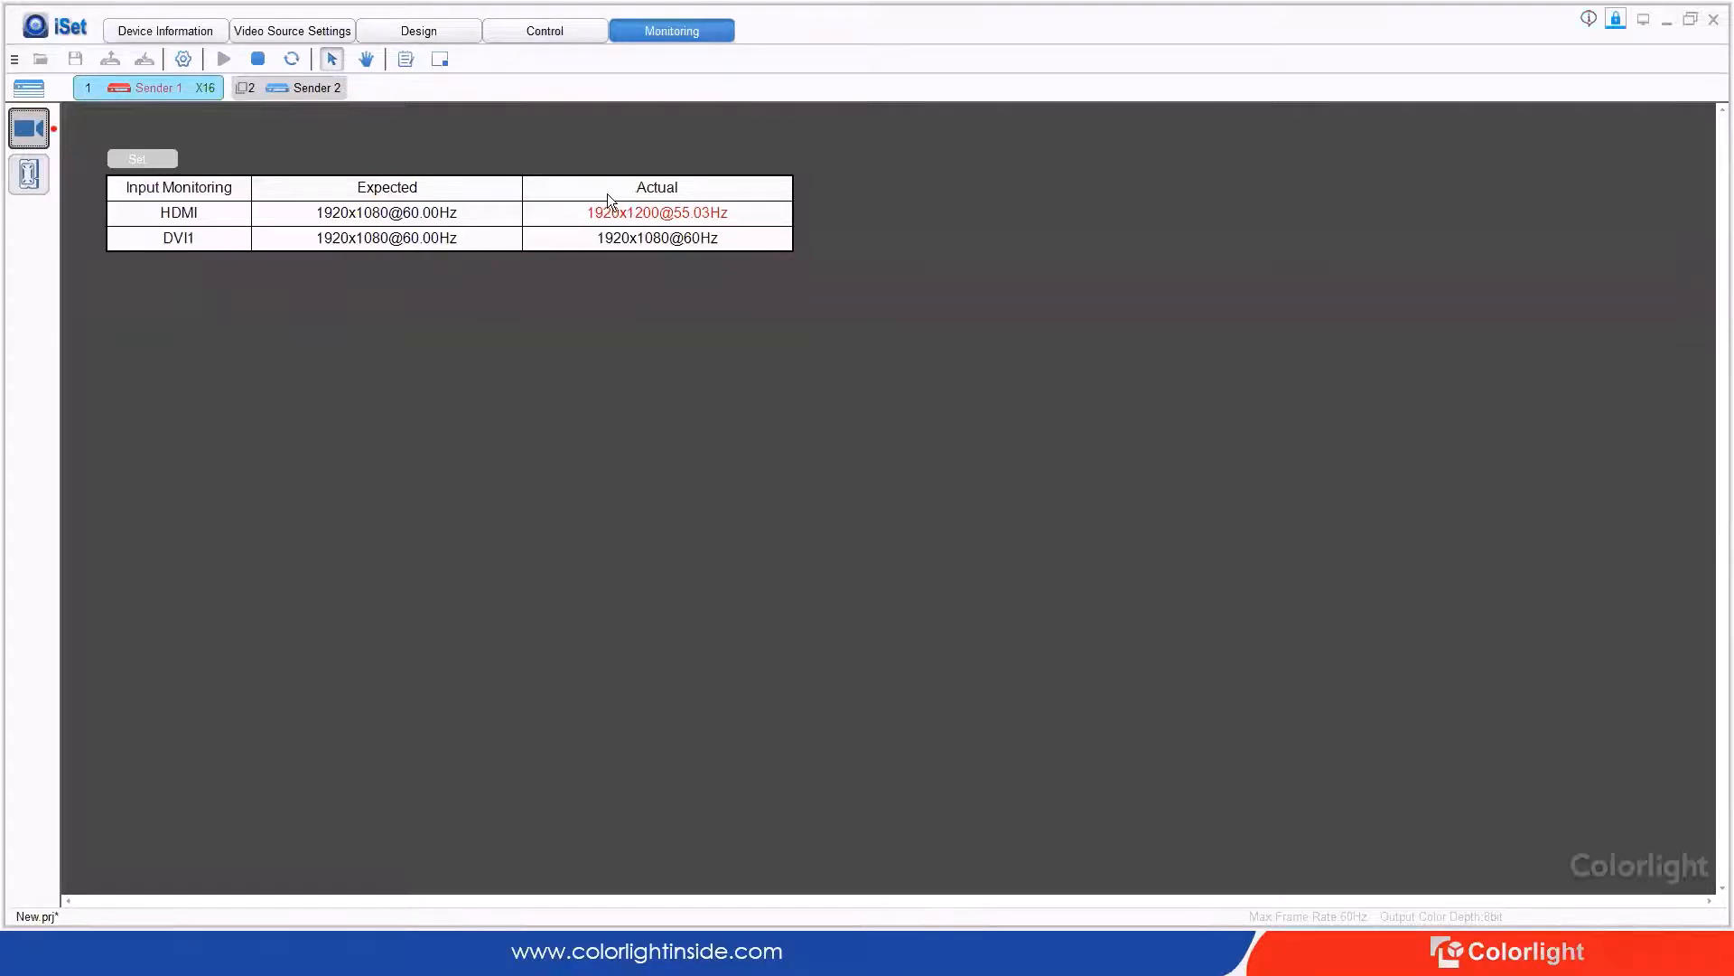
Step: Compare Sender 2's and Sender 1's input monitoring tables with both senders' port overview
click(272, 93)
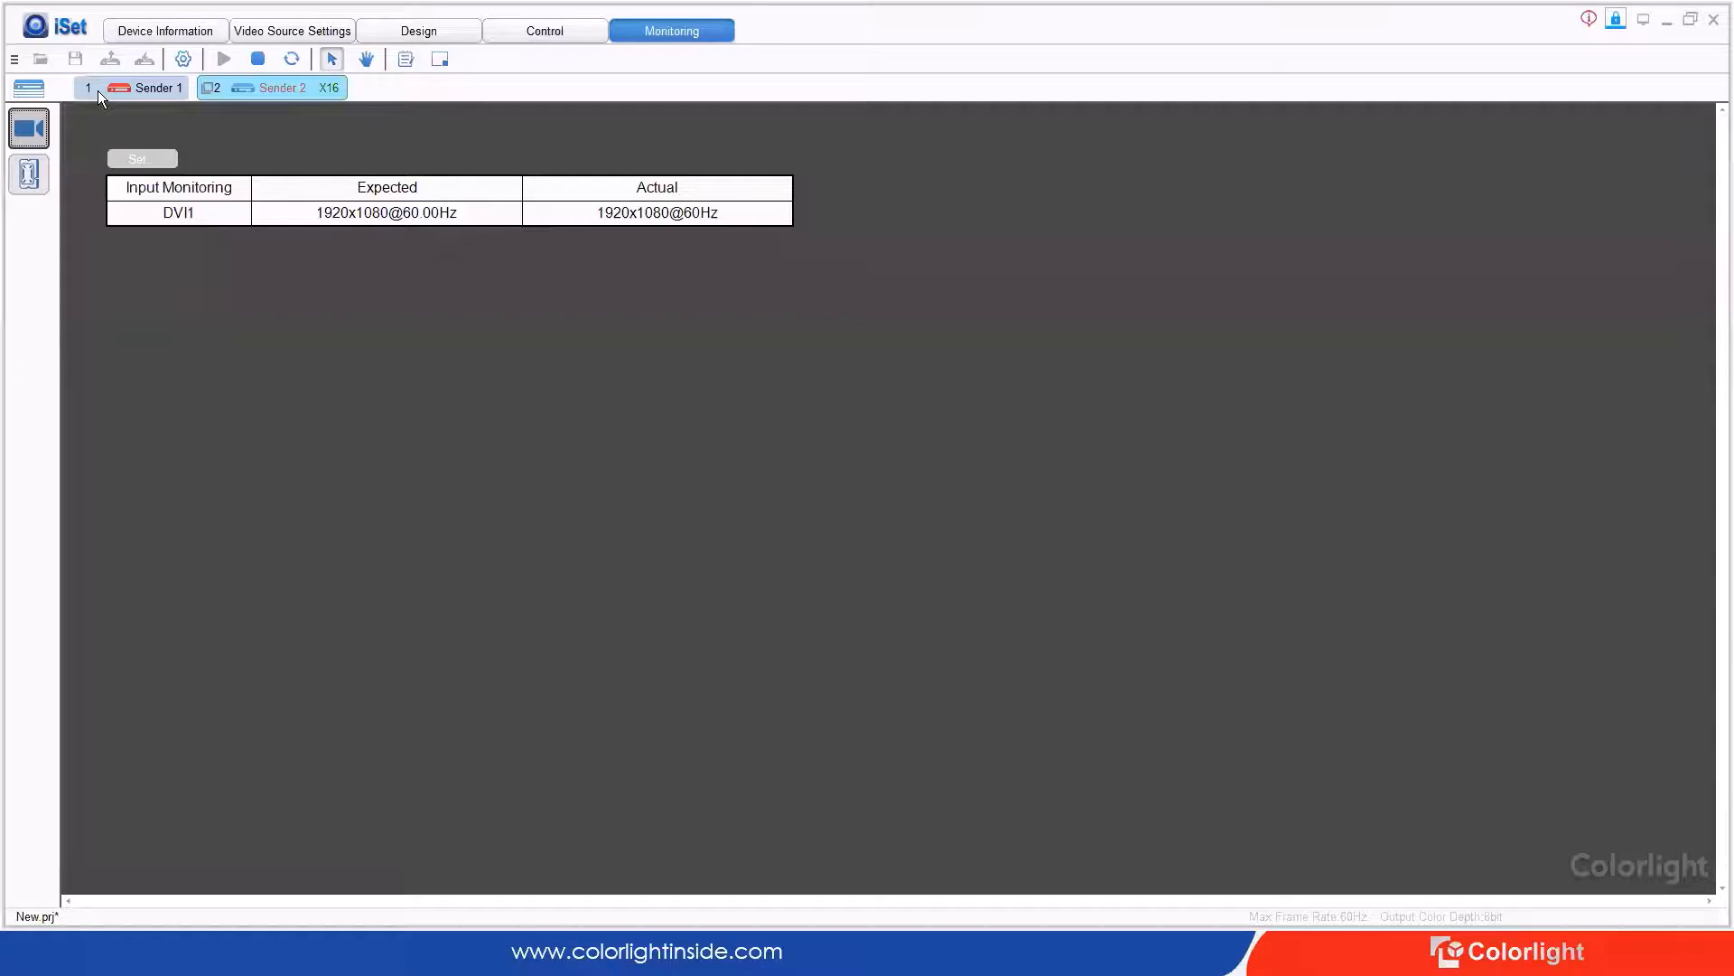
click(33, 94)
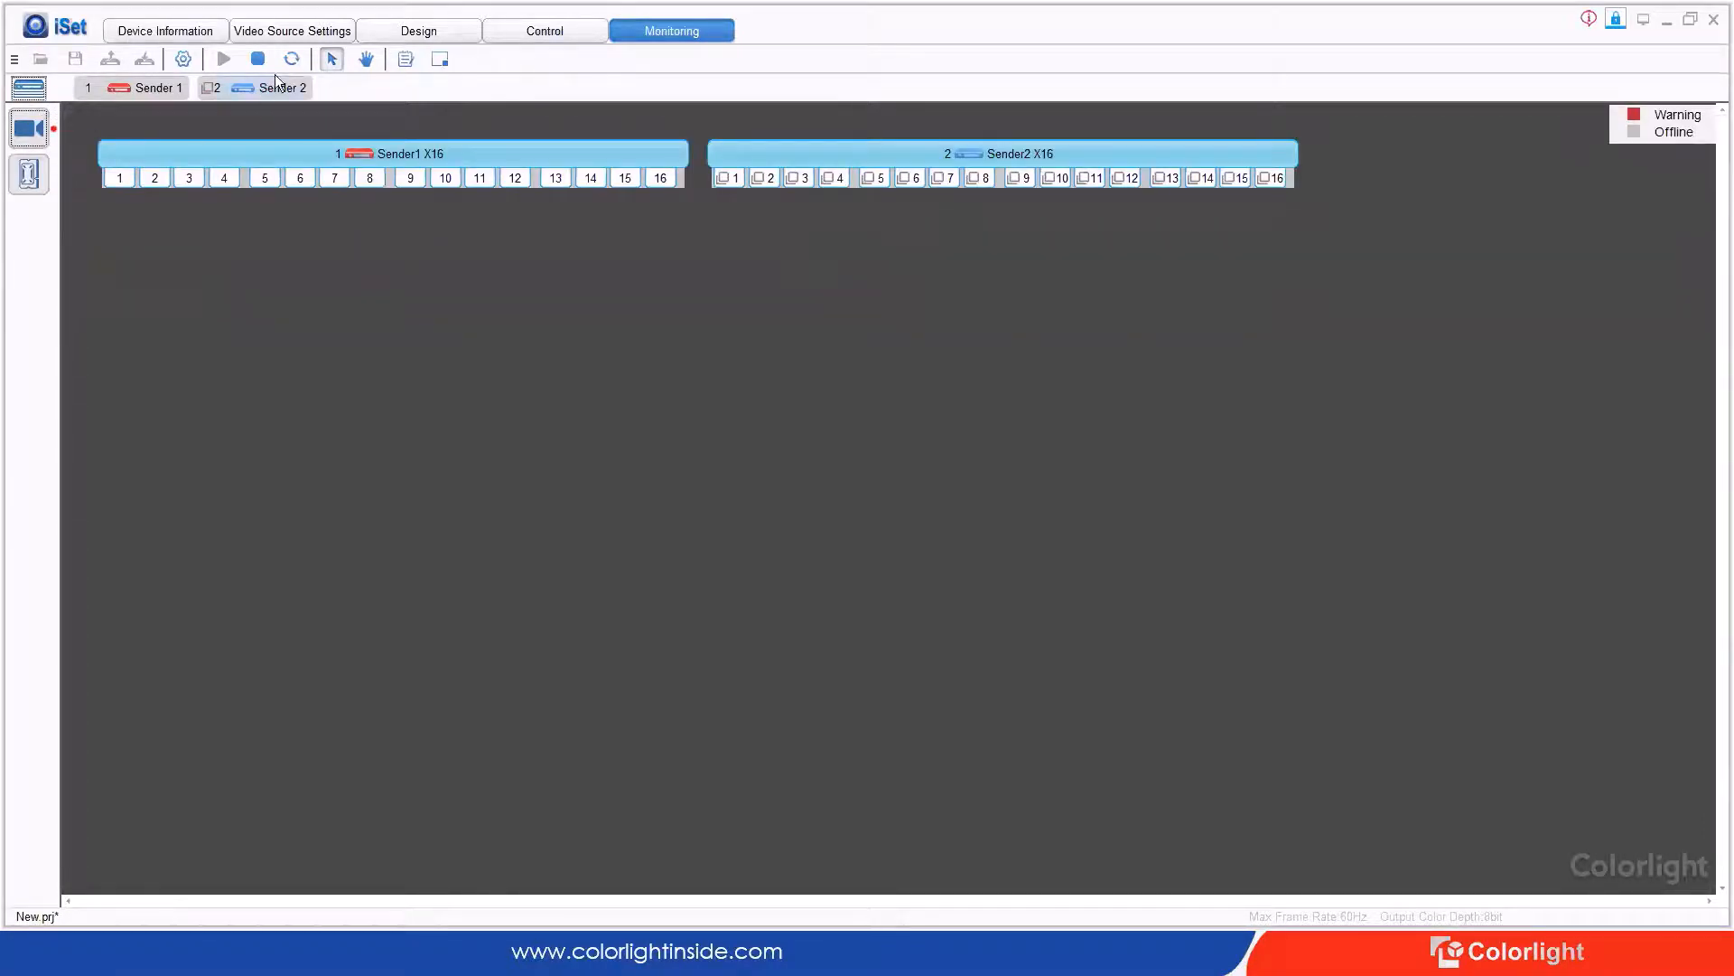
click(20, 91)
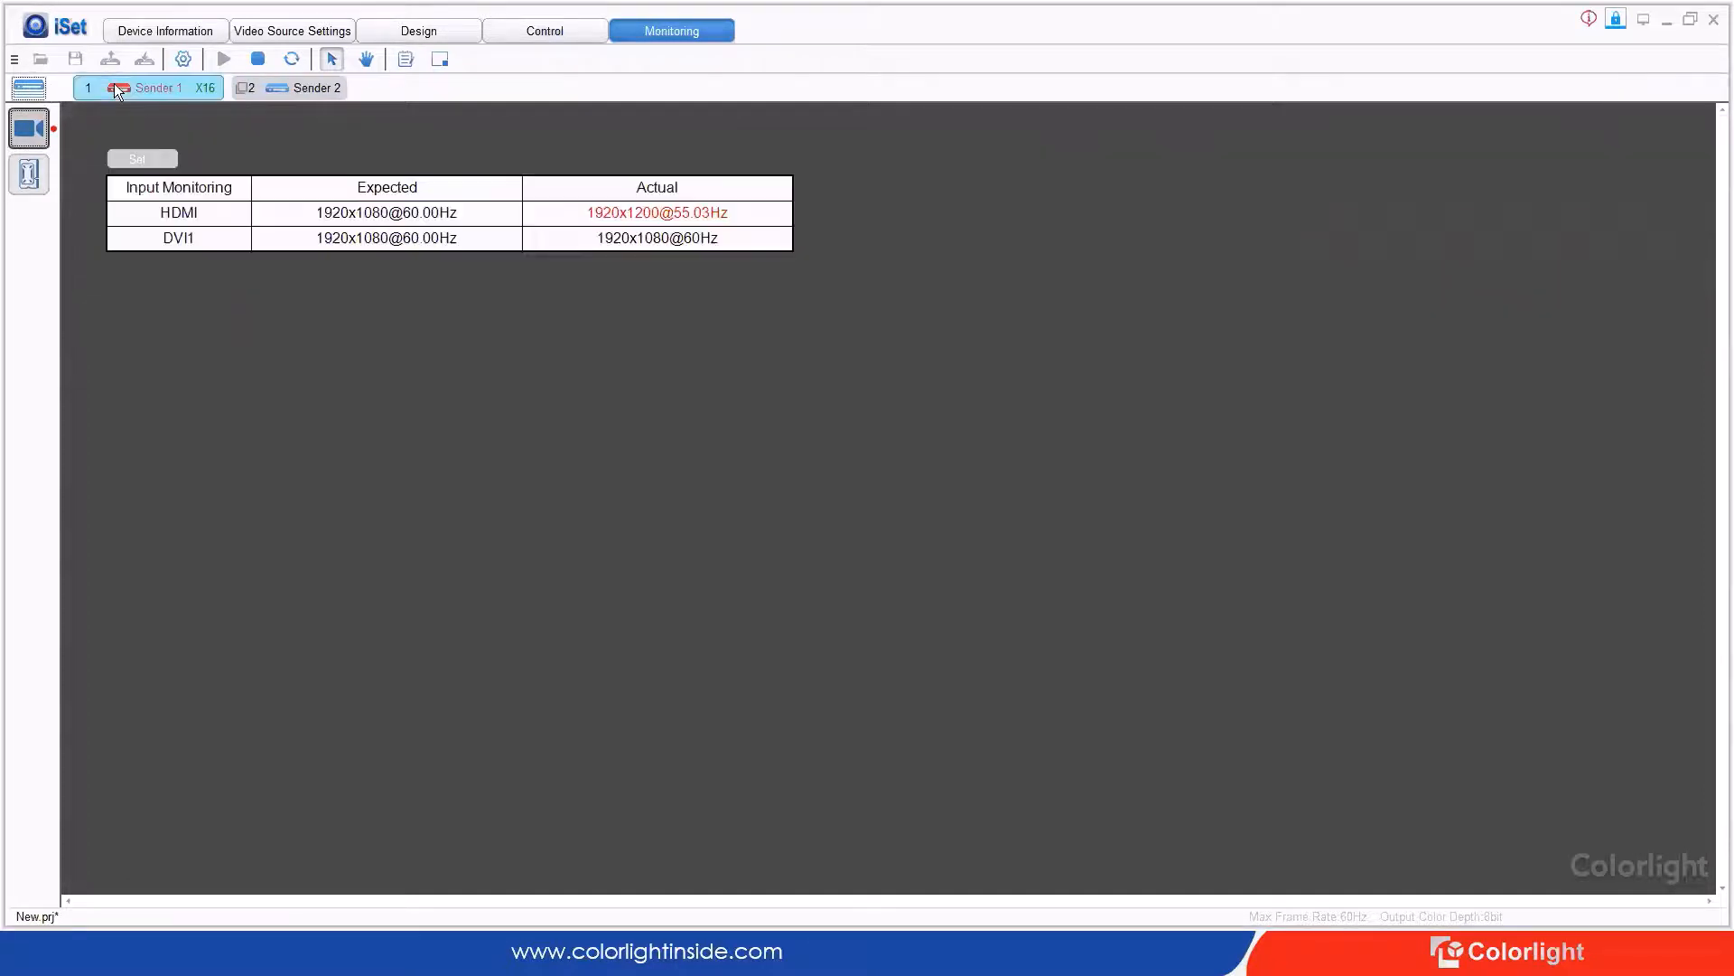
click(29, 89)
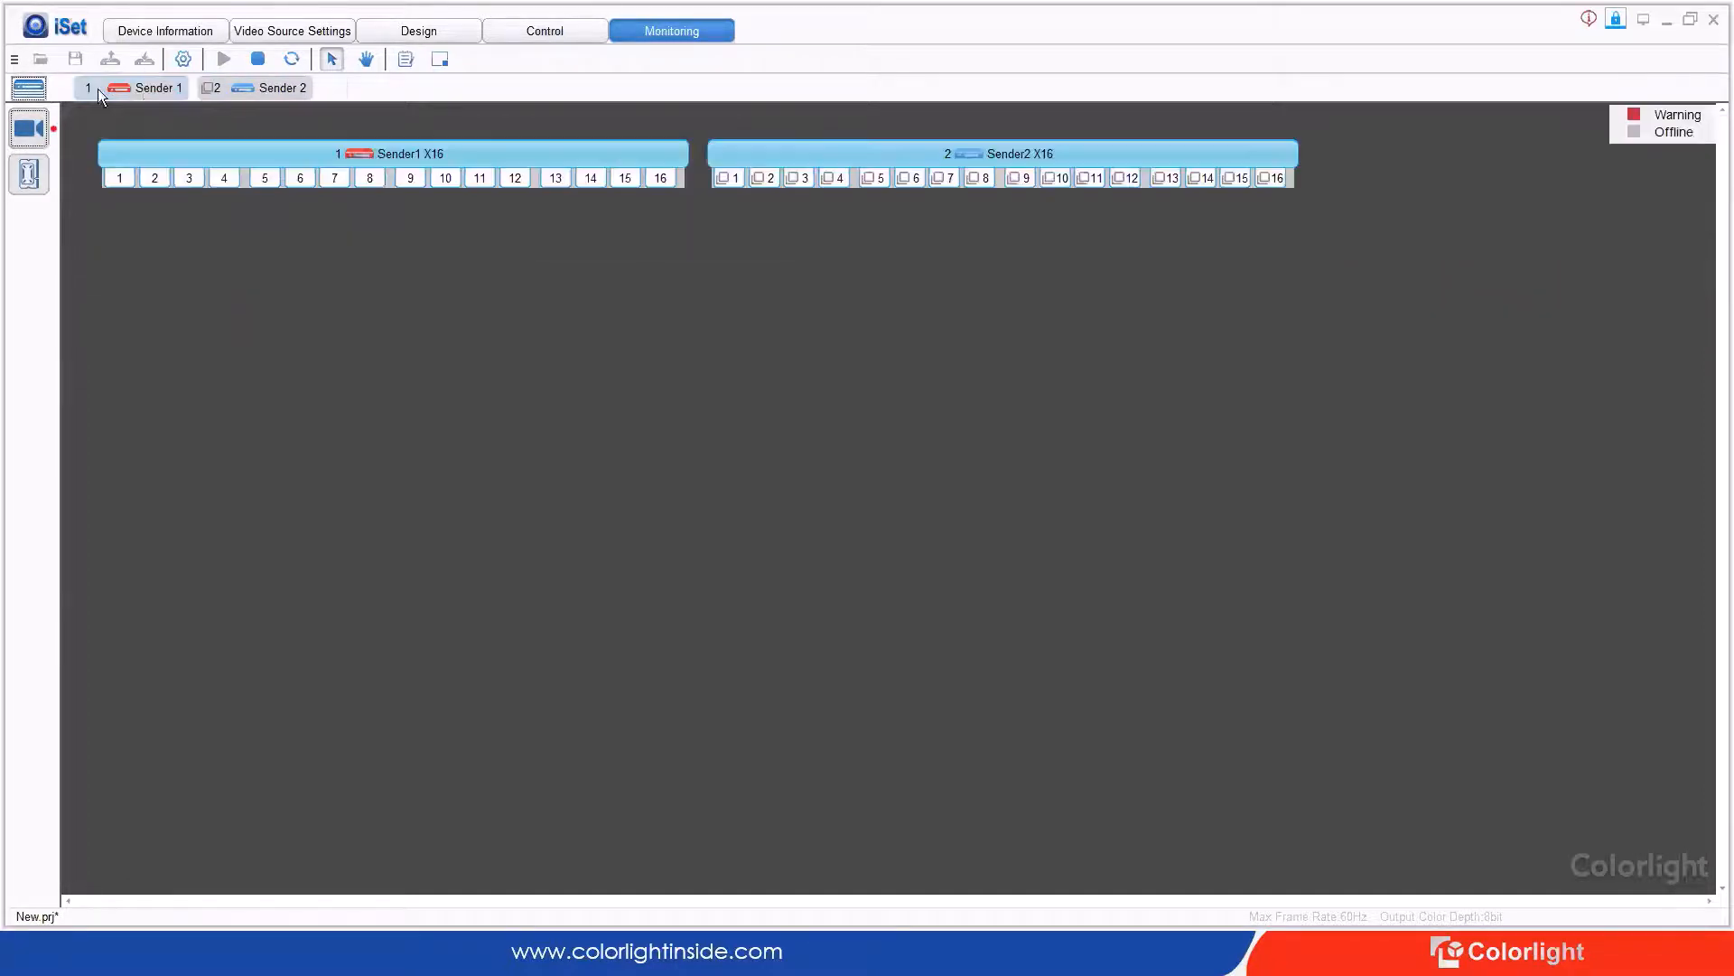
click(172, 89)
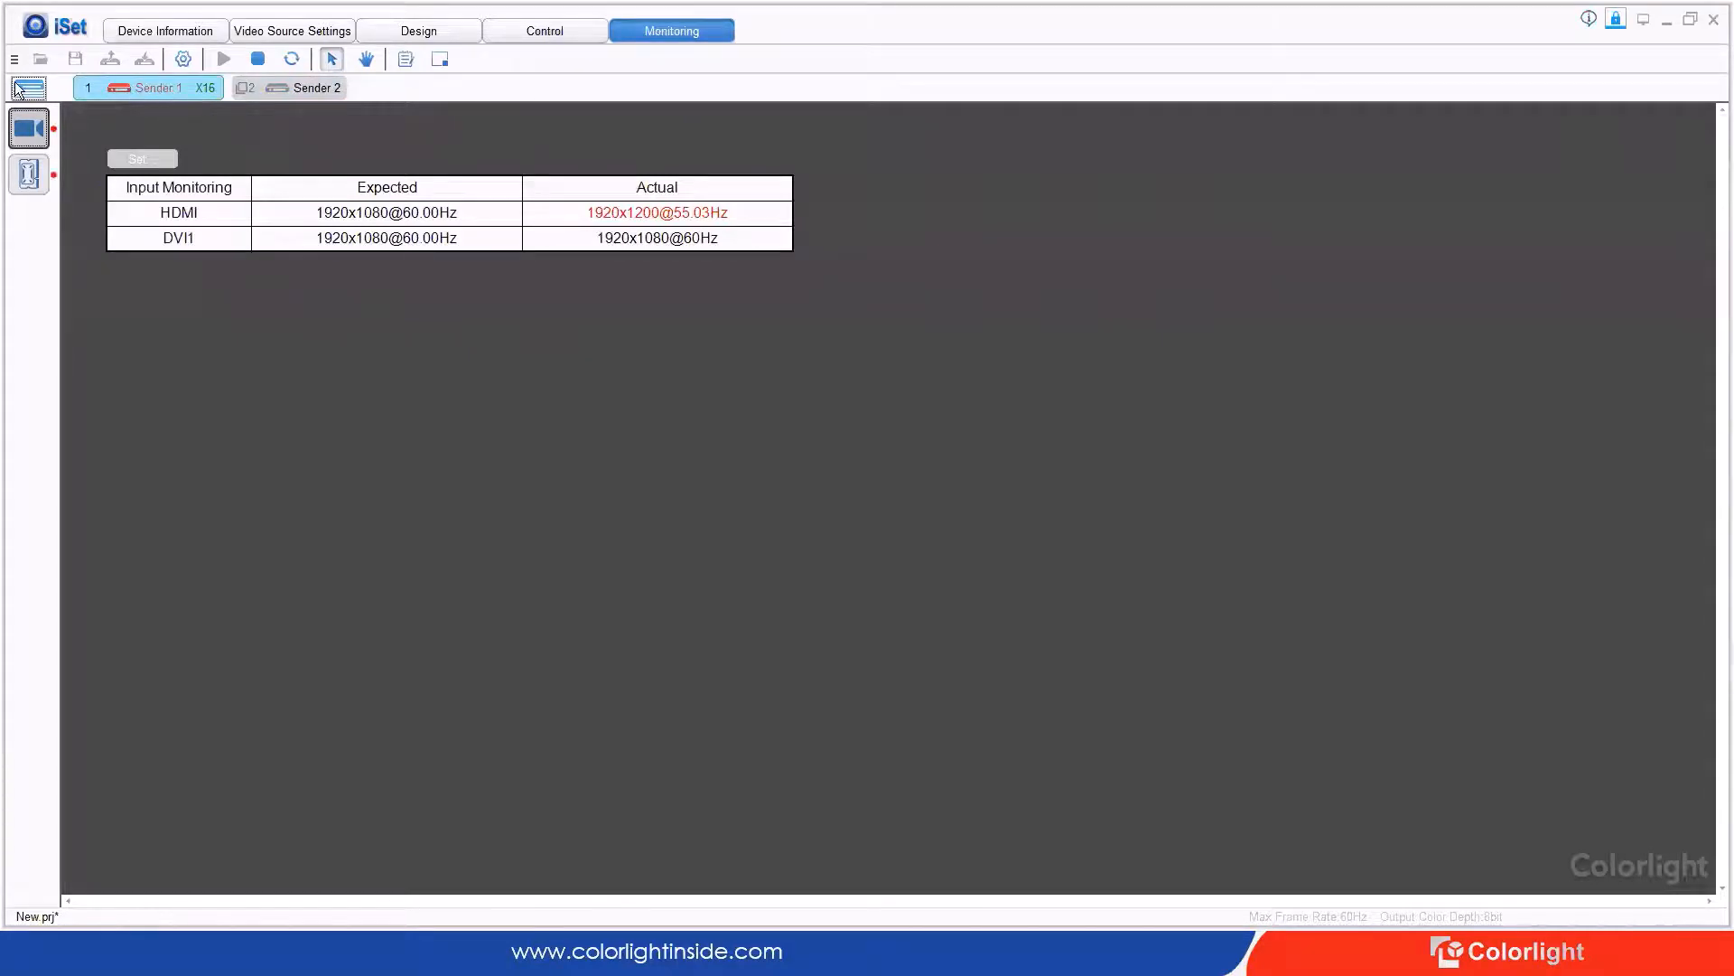
Step: Switch to receiver card monitoring and inspect Sender 1's eight-cabinet layout and its ports
click(29, 174)
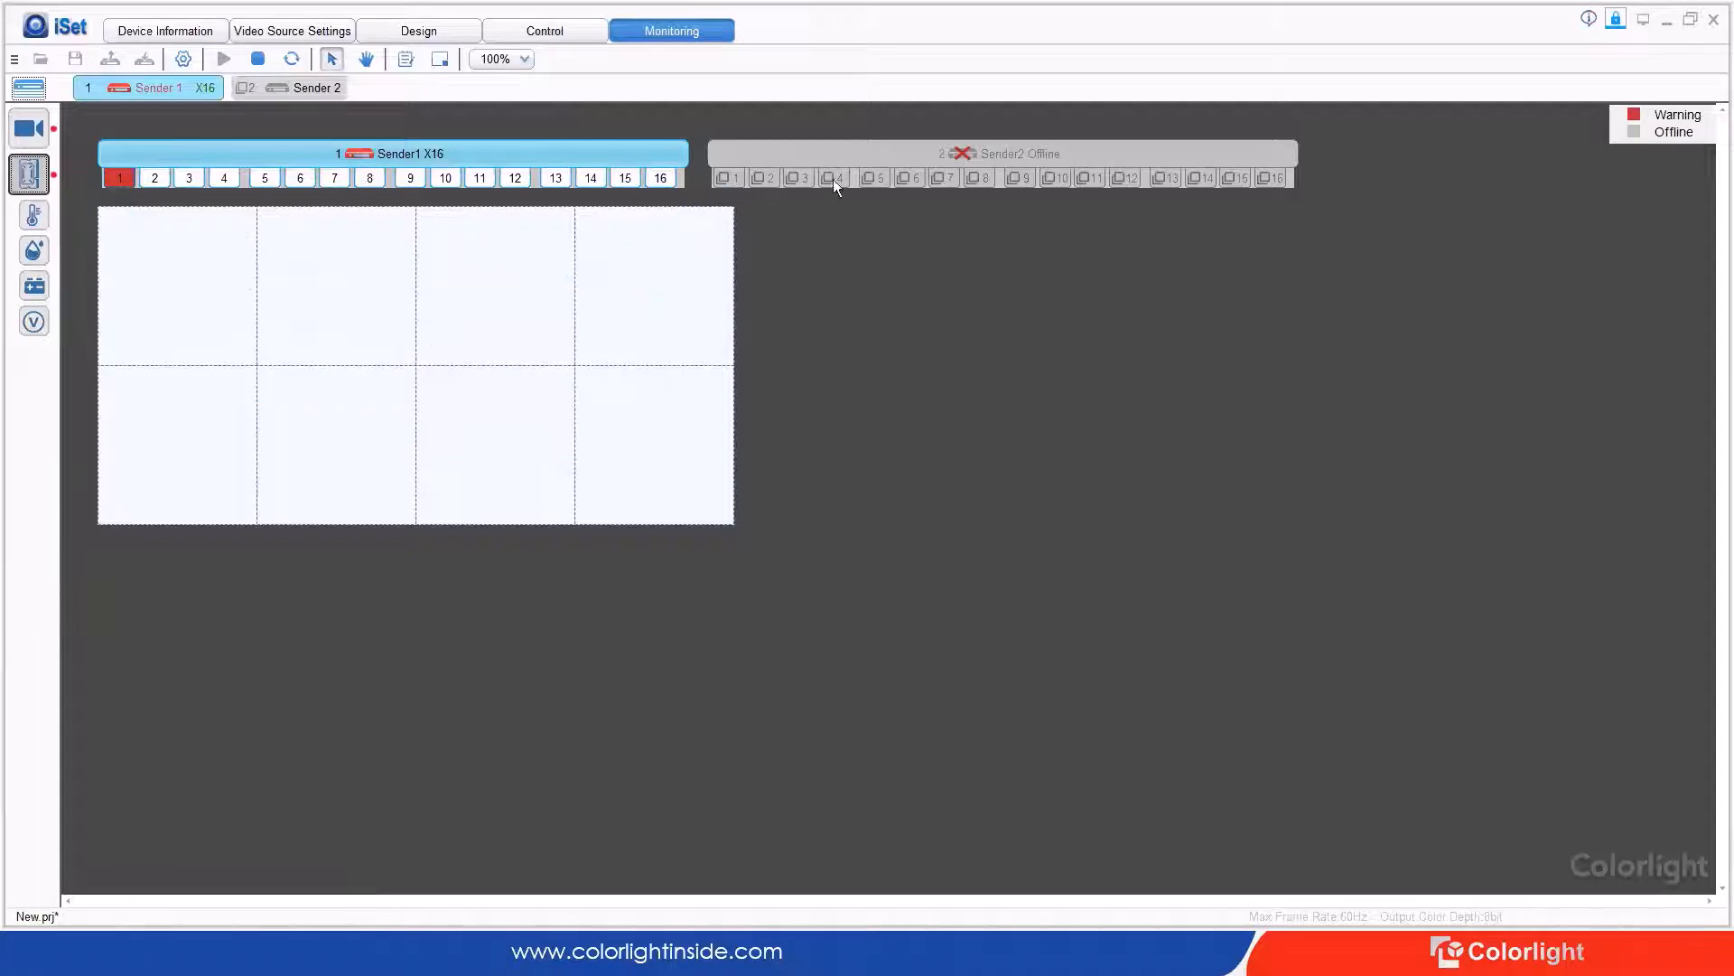
mouse_move(737, 178)
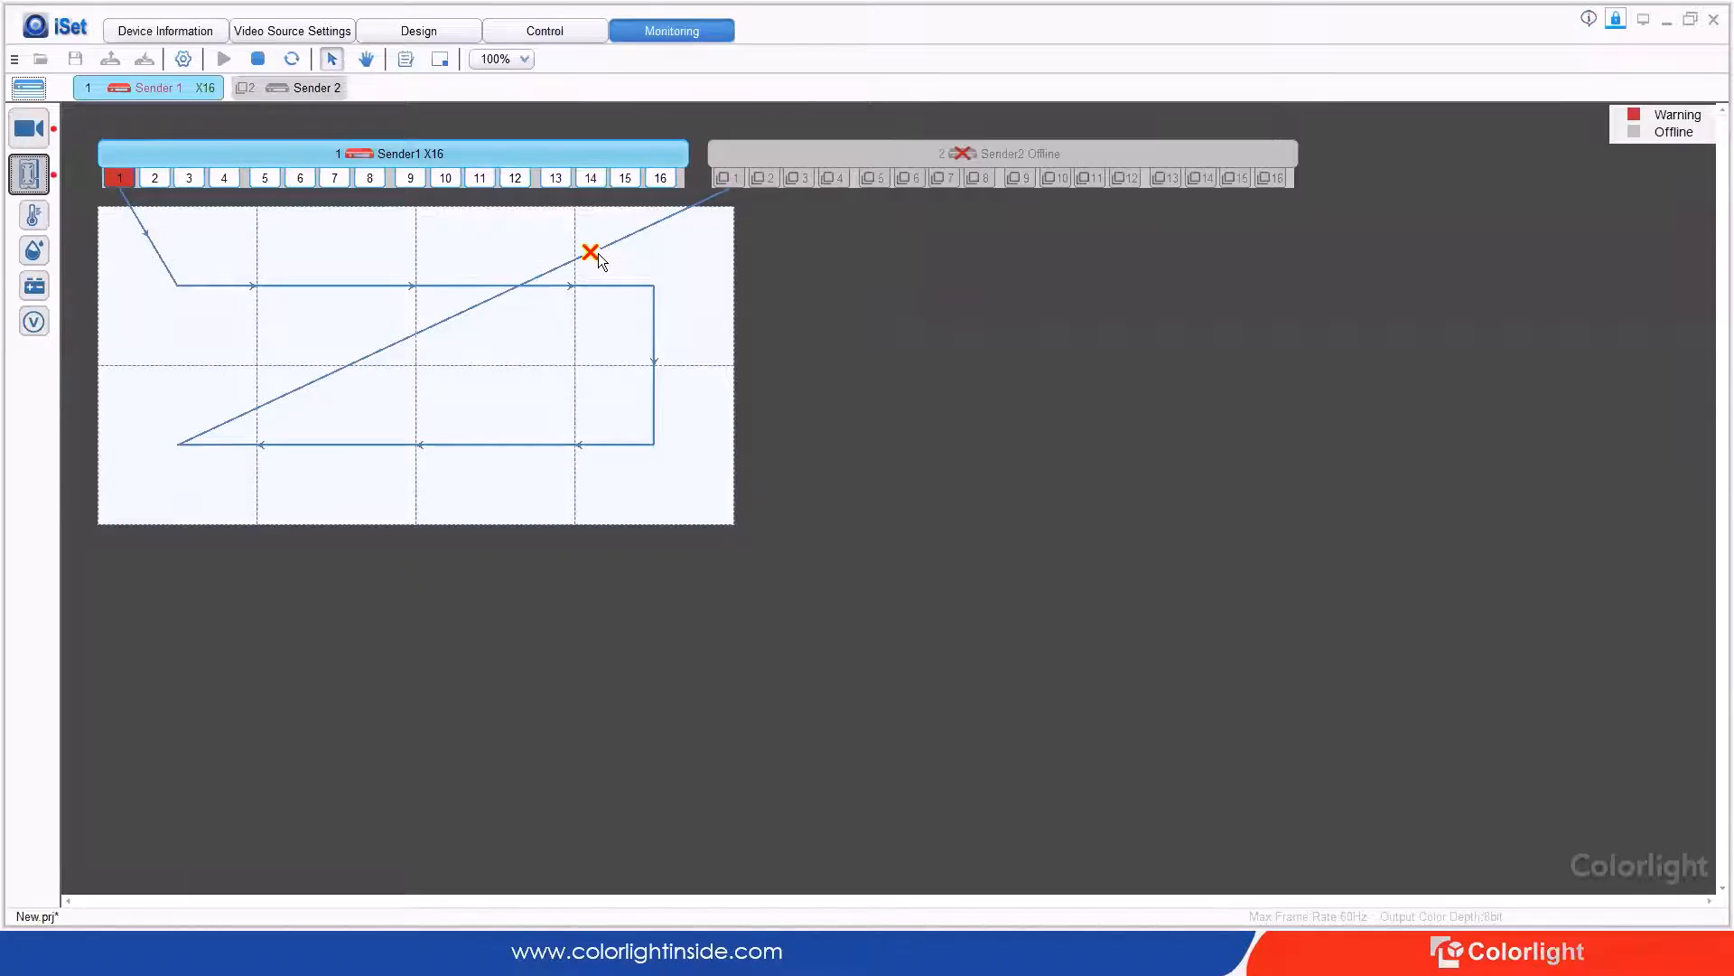
mouse_move(1594, 20)
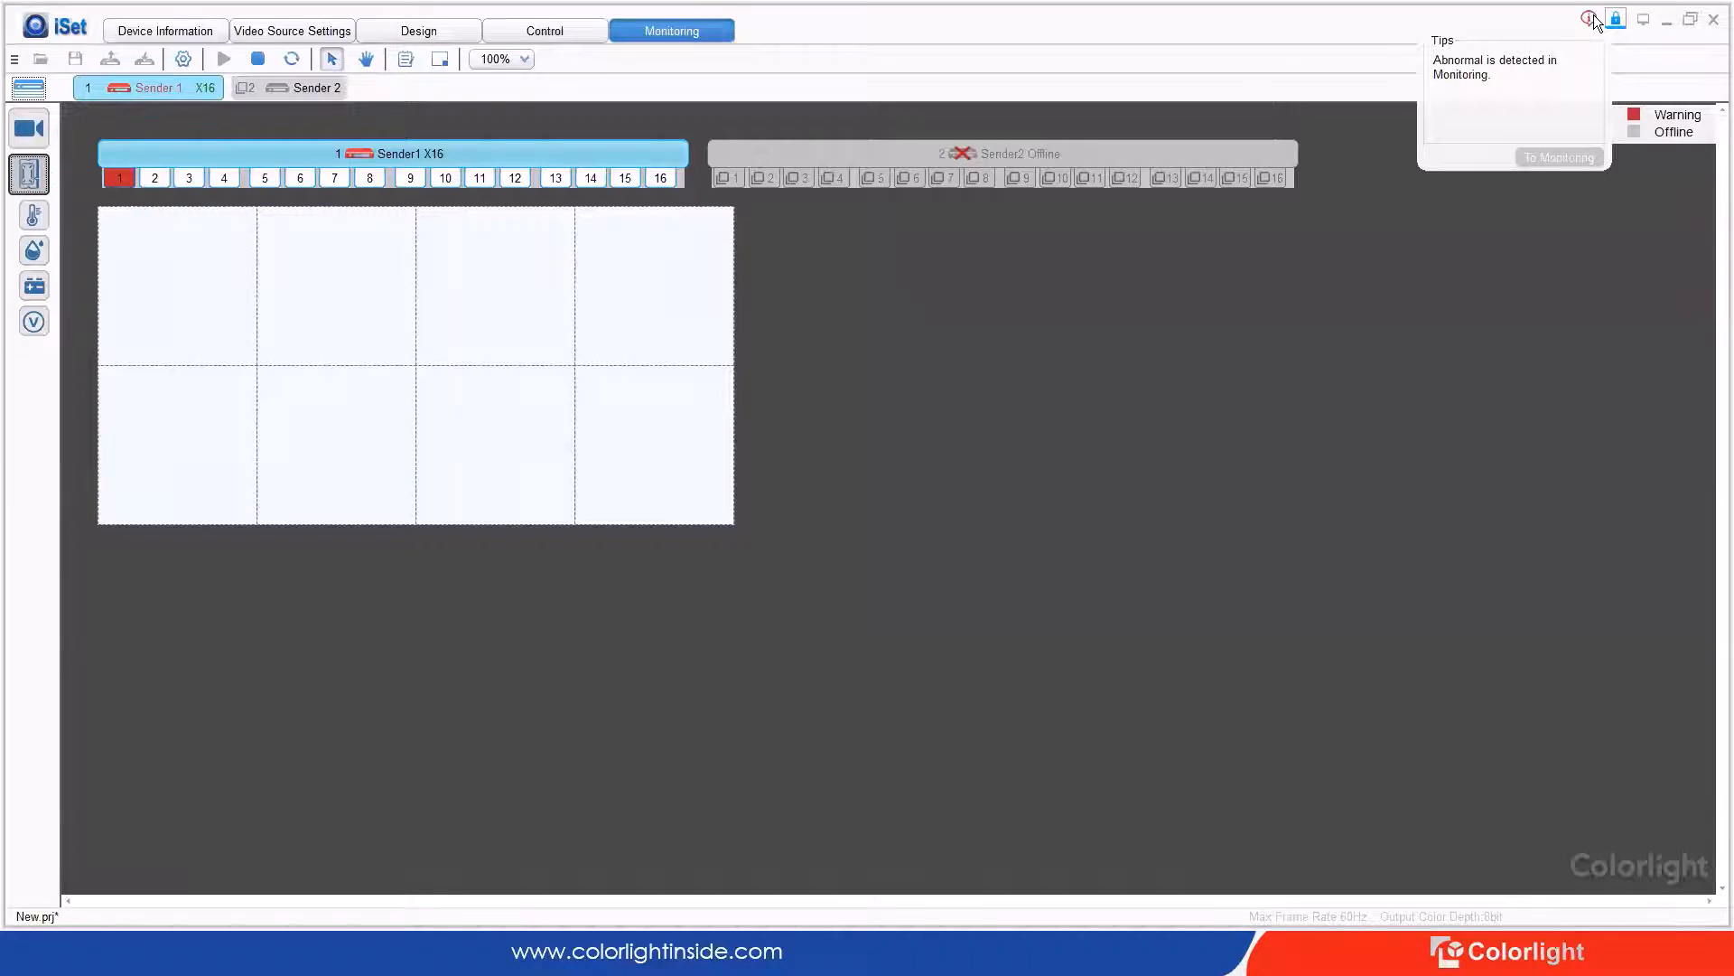
mouse_move(169, 279)
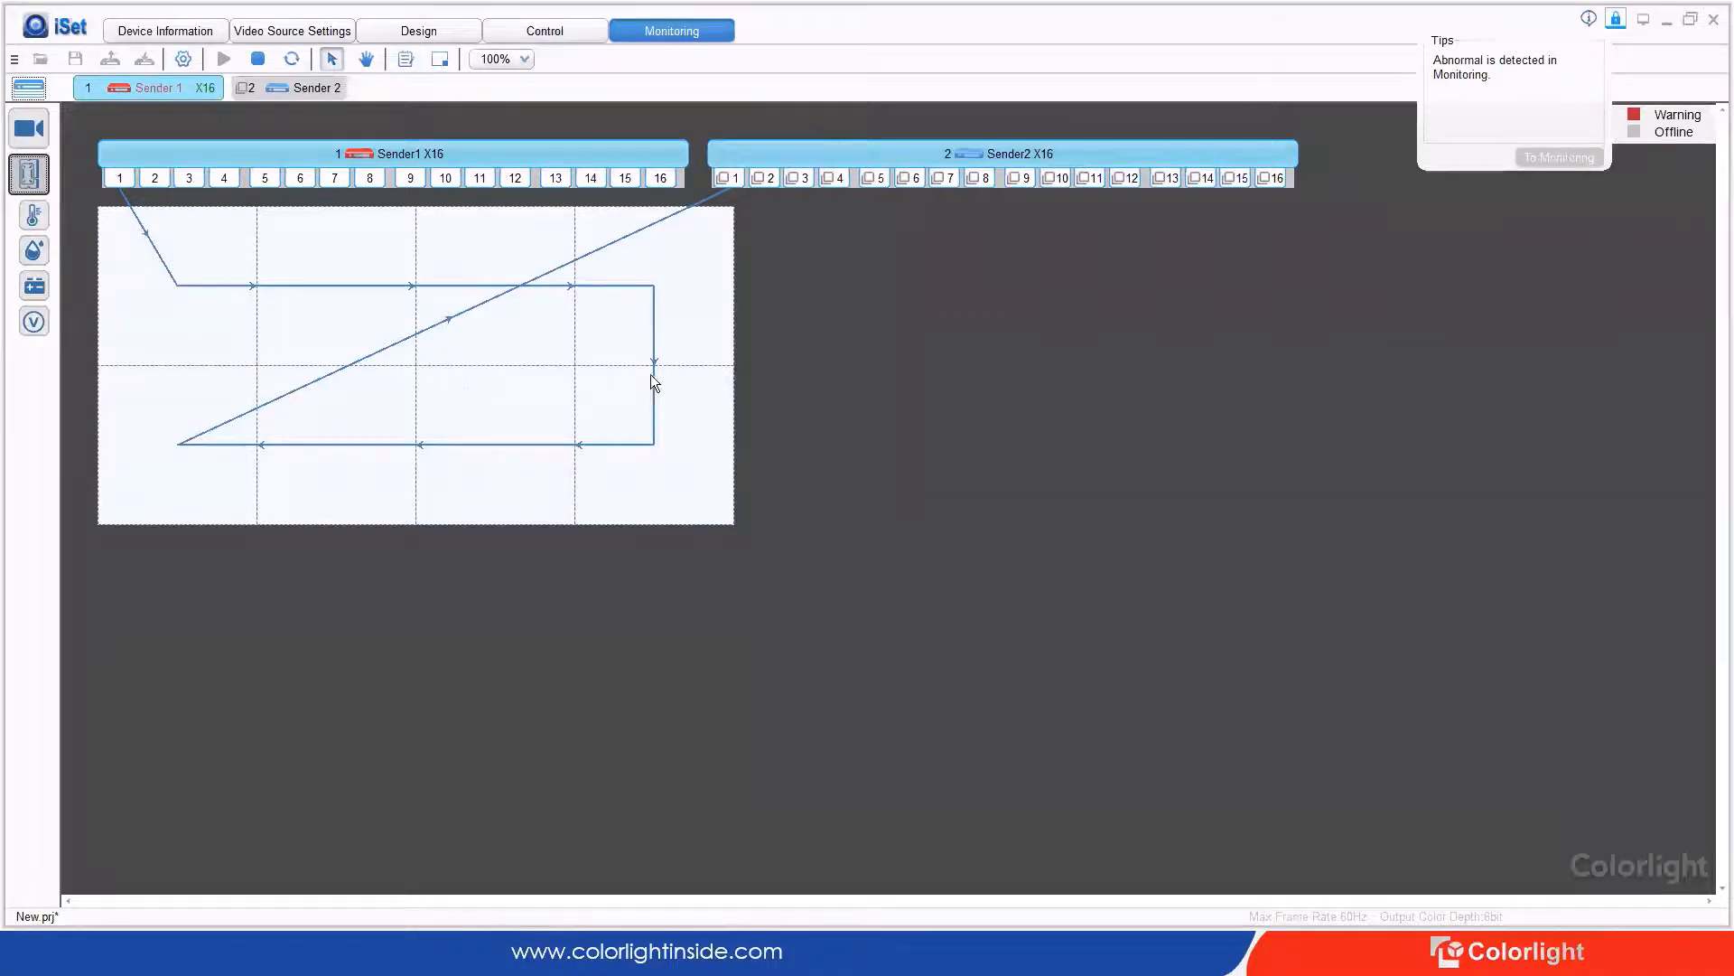
Step: Refresh monitoring, read Sender1's HDMI warning, and open the Control page showing 50% brightness
click(291, 58)
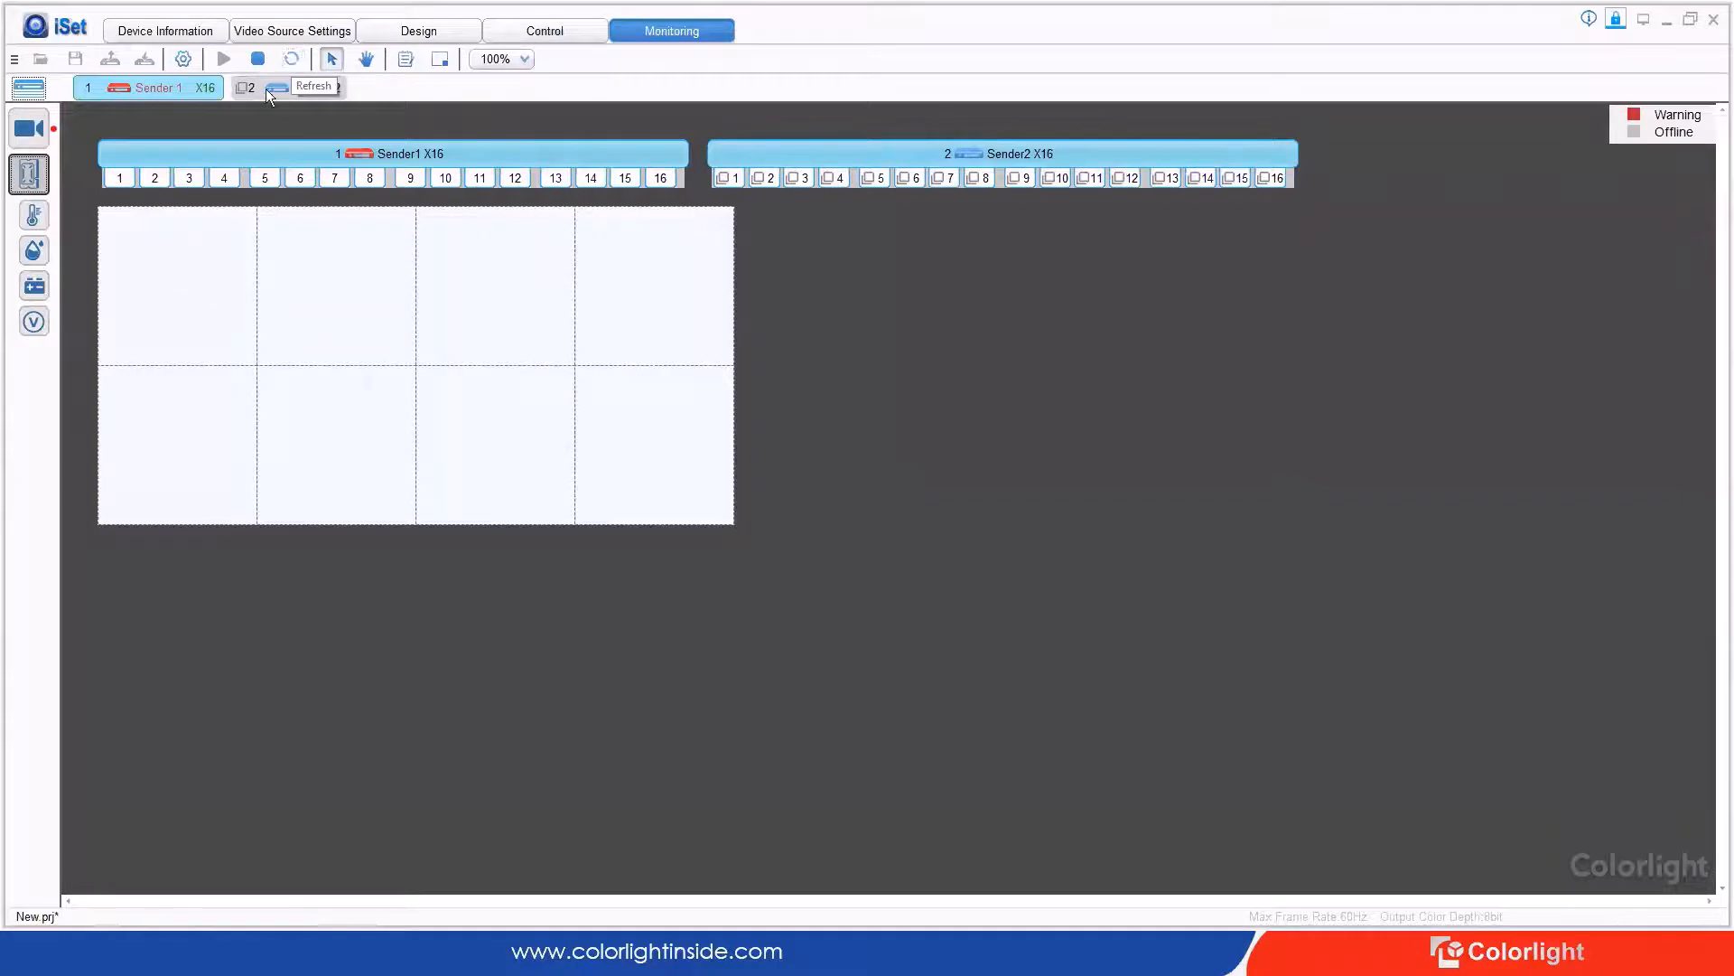
mouse_move(183, 158)
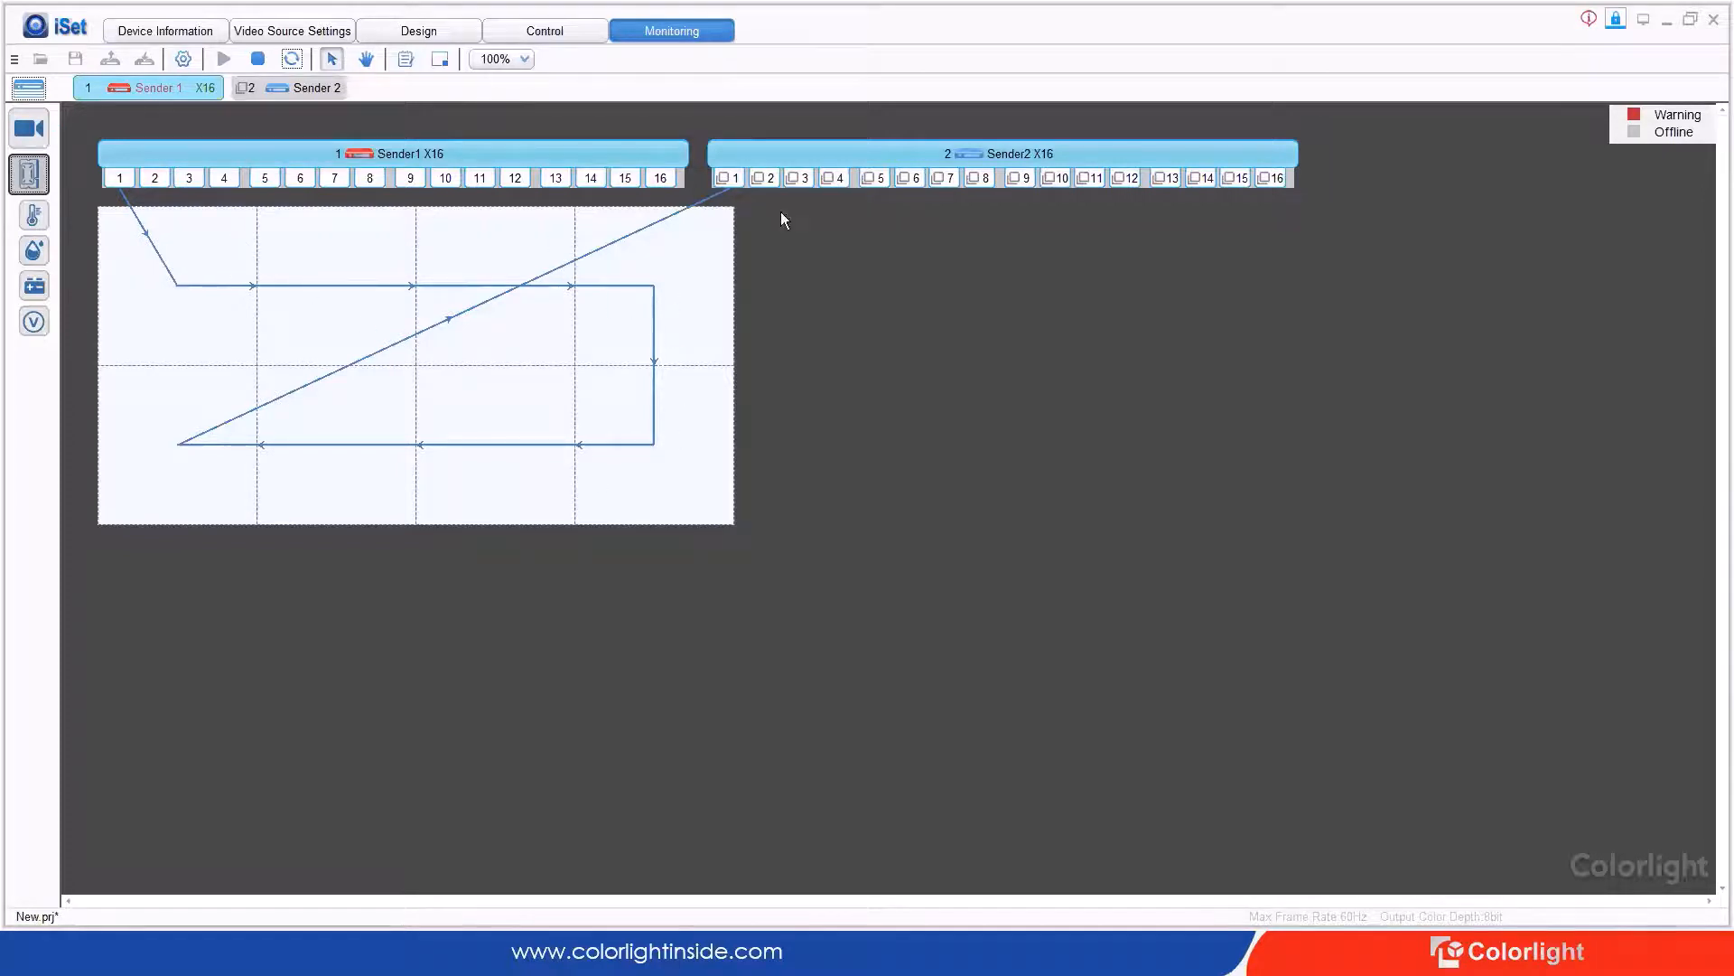
click(560, 28)
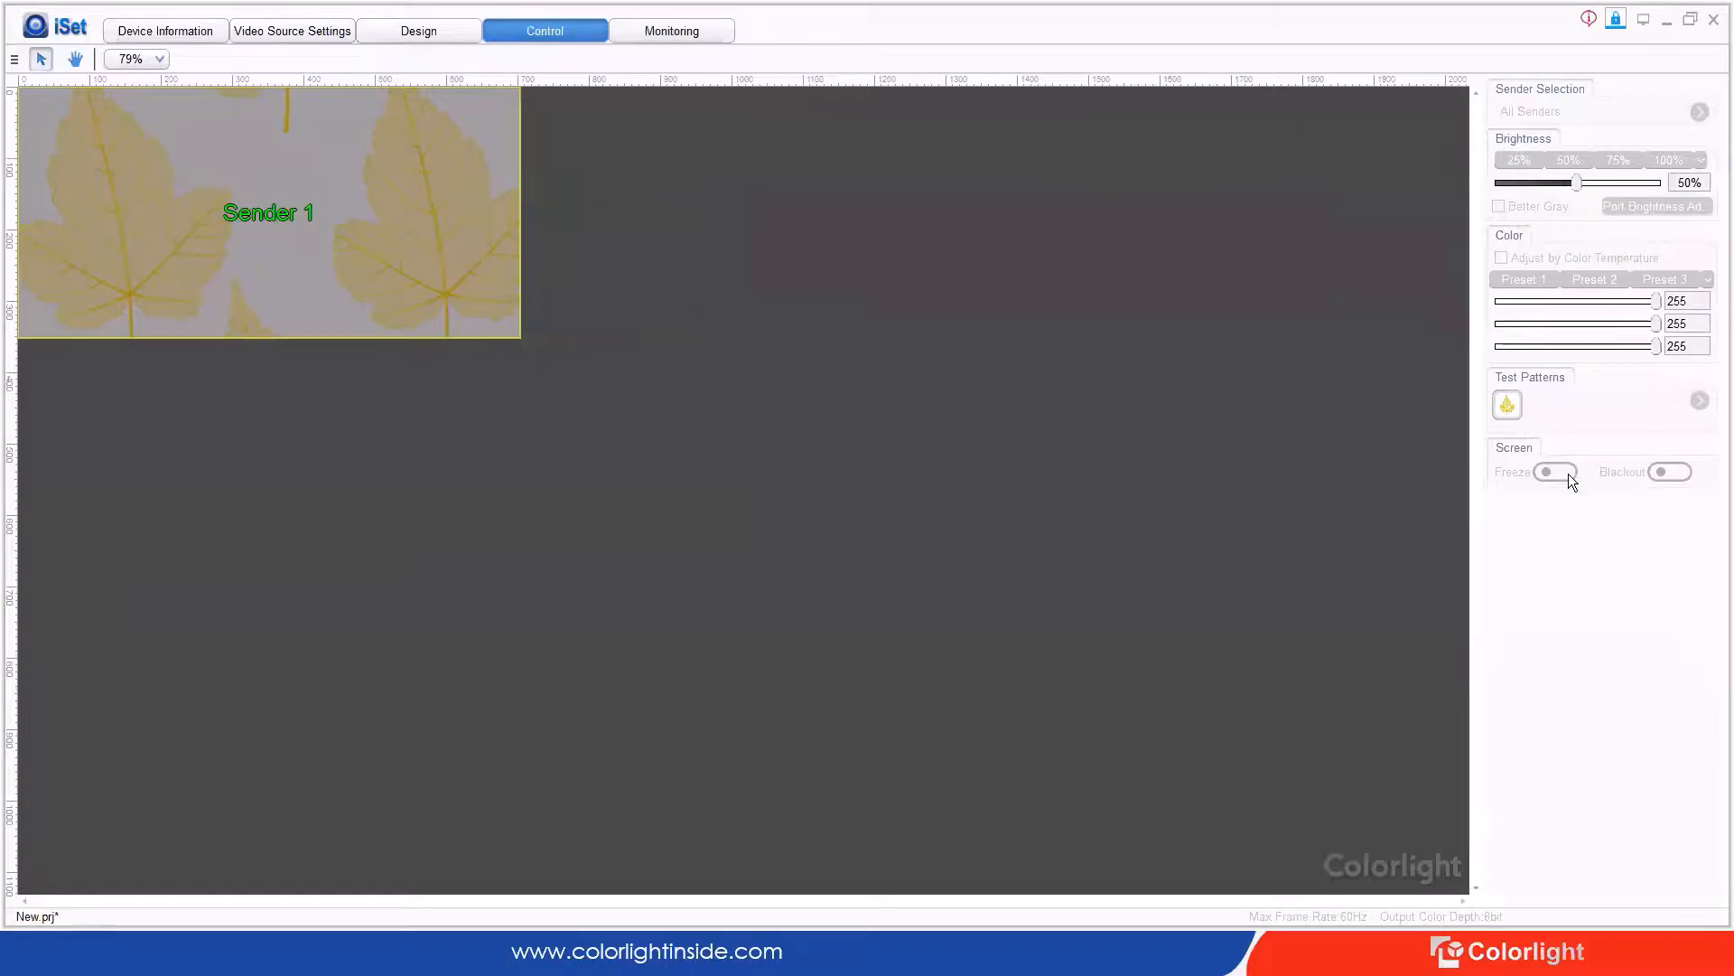
Step: Stop monitoring the senders and return to the screen control settings
click(714, 36)
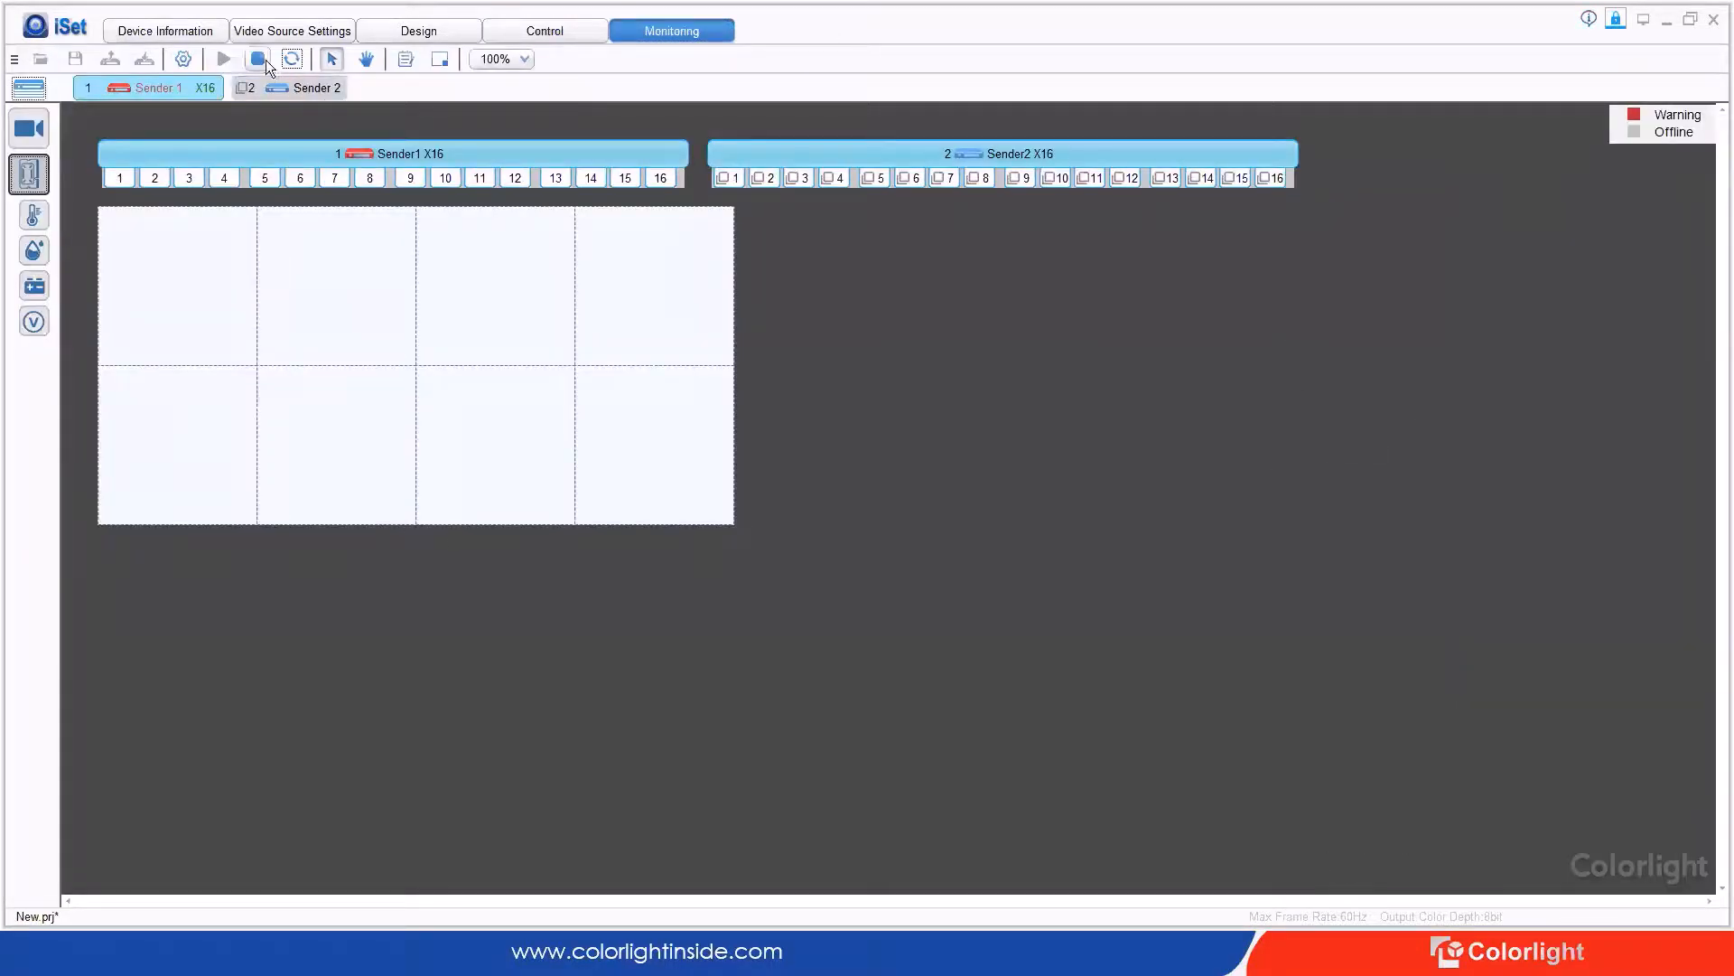
click(1615, 18)
click(257, 59)
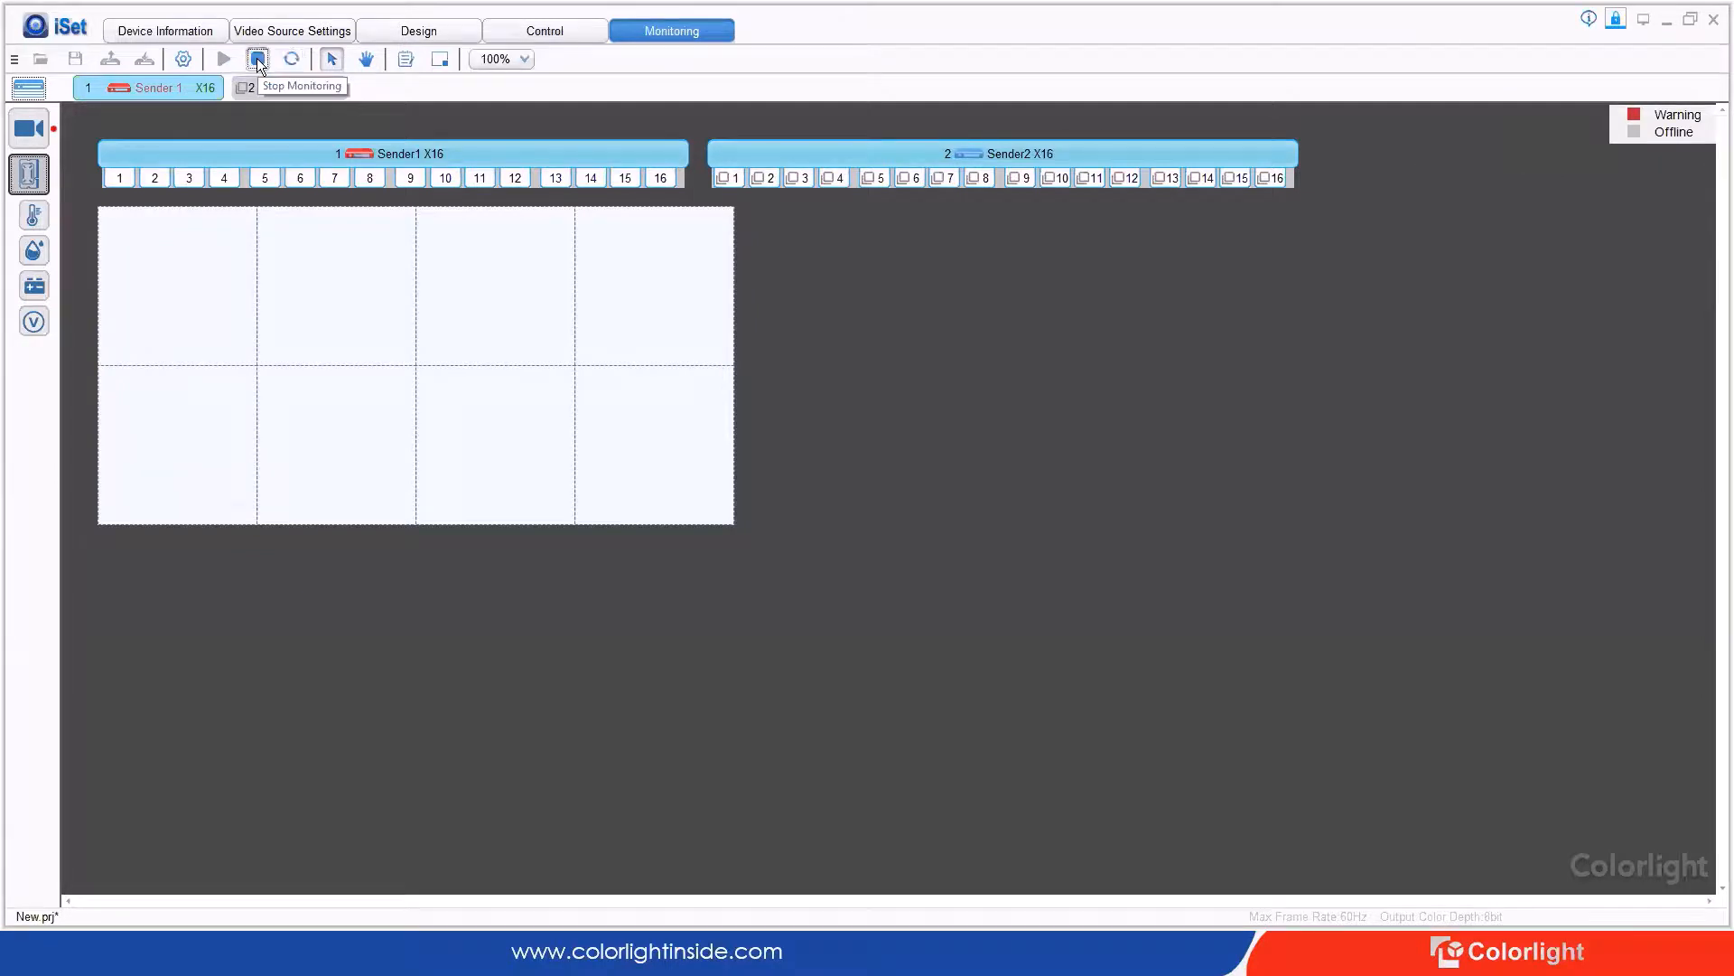
click(567, 33)
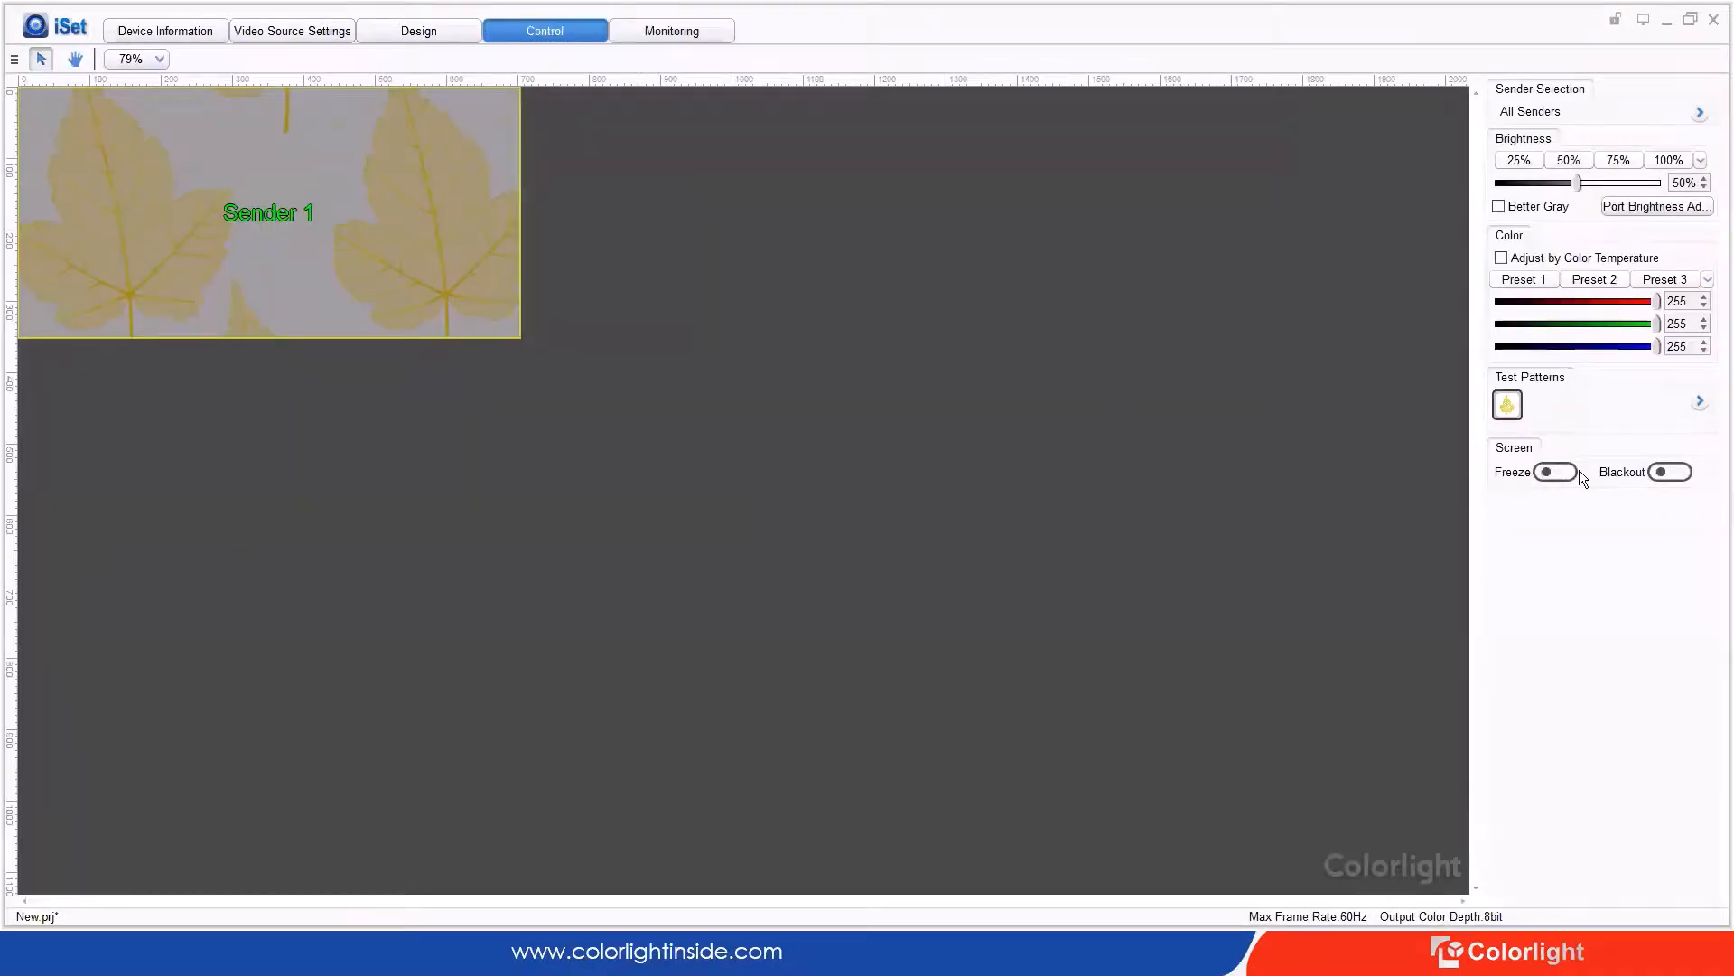
Step: Freeze Sender 1's screen, check Sender 2's freeze tip, then unfreeze the screens
click(1558, 473)
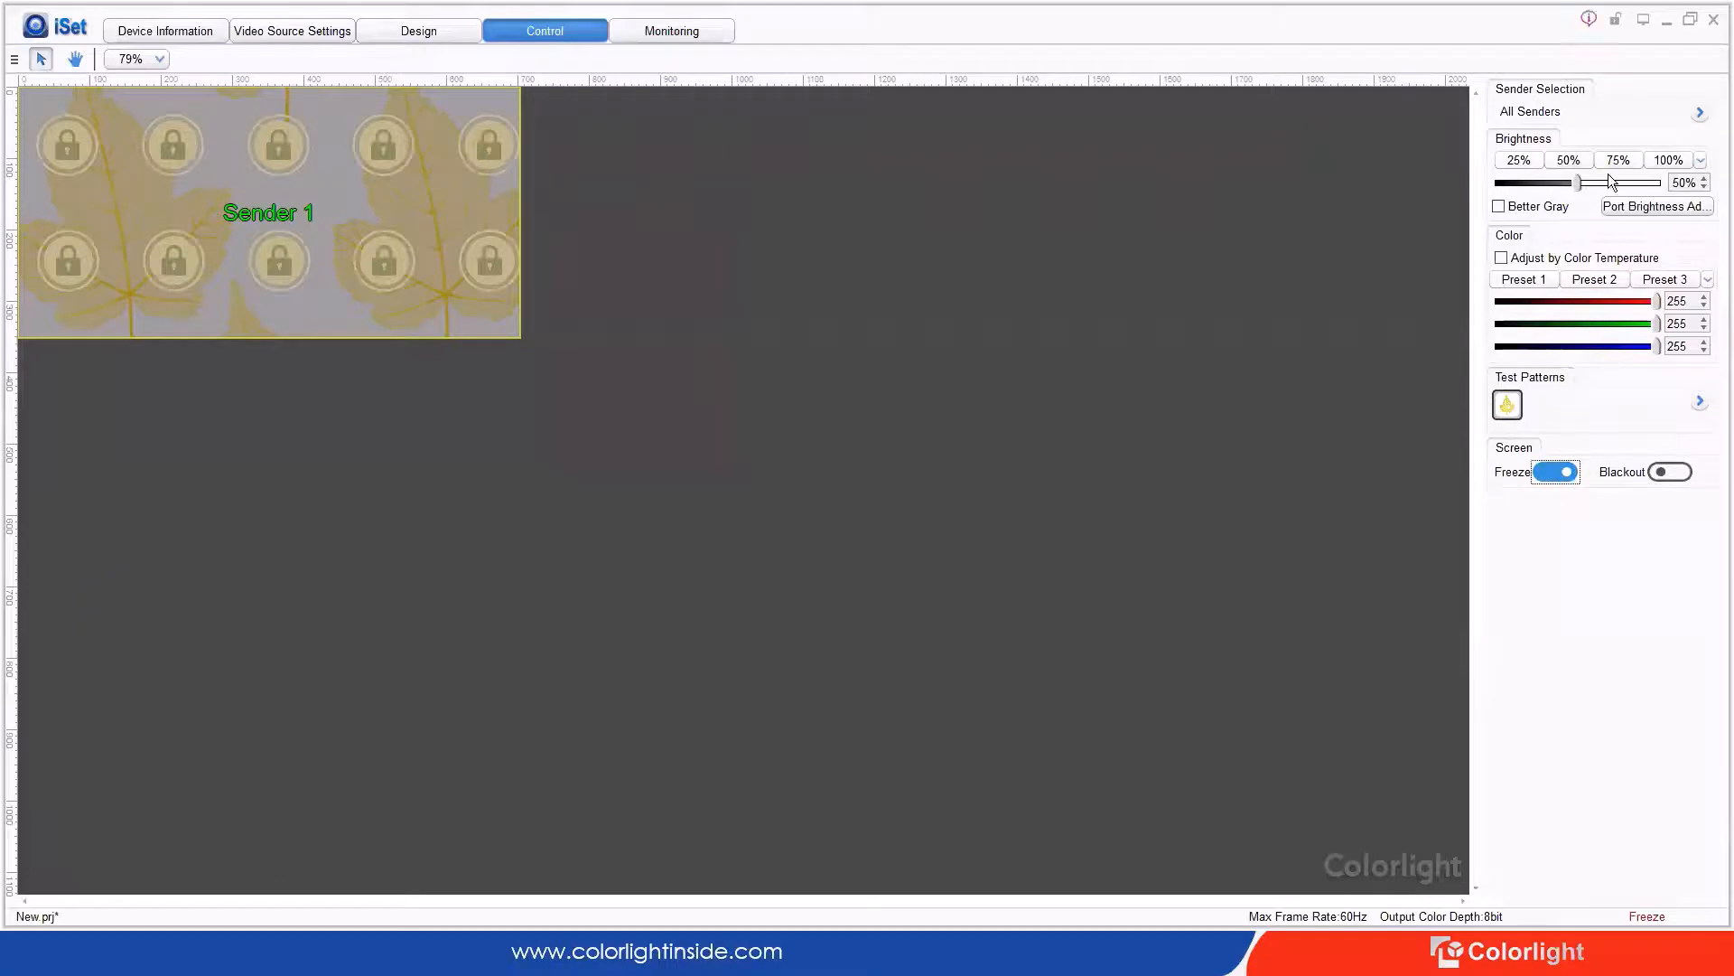
click(1587, 19)
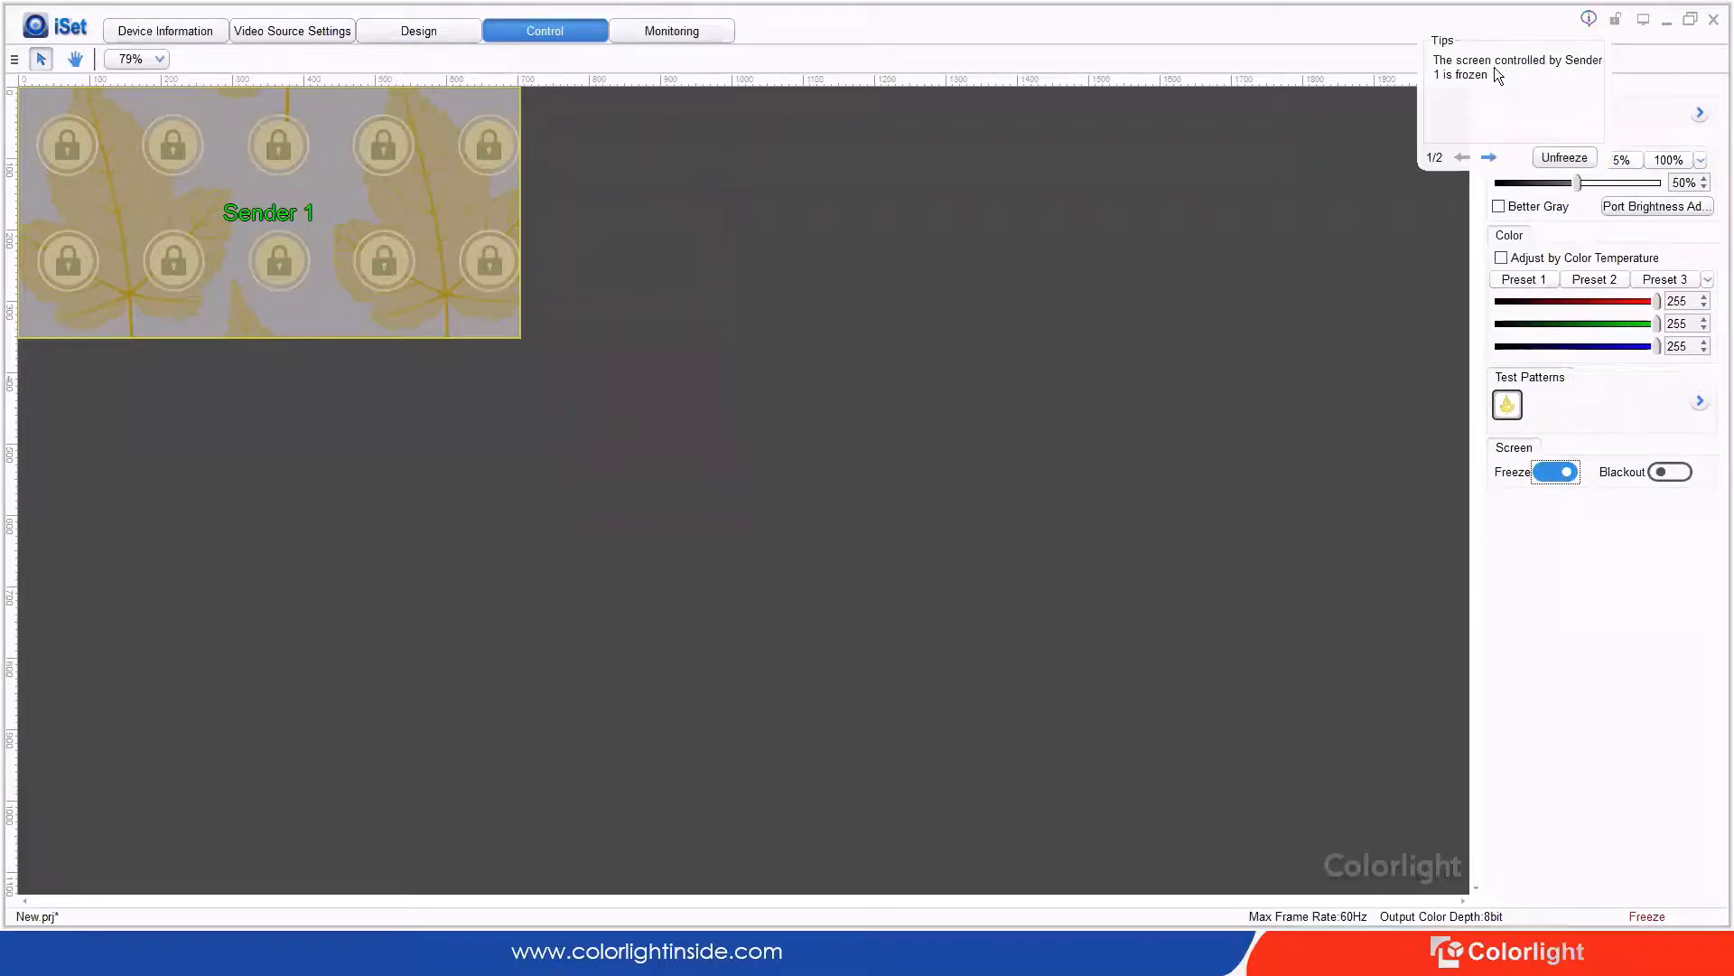
click(1490, 157)
click(1565, 156)
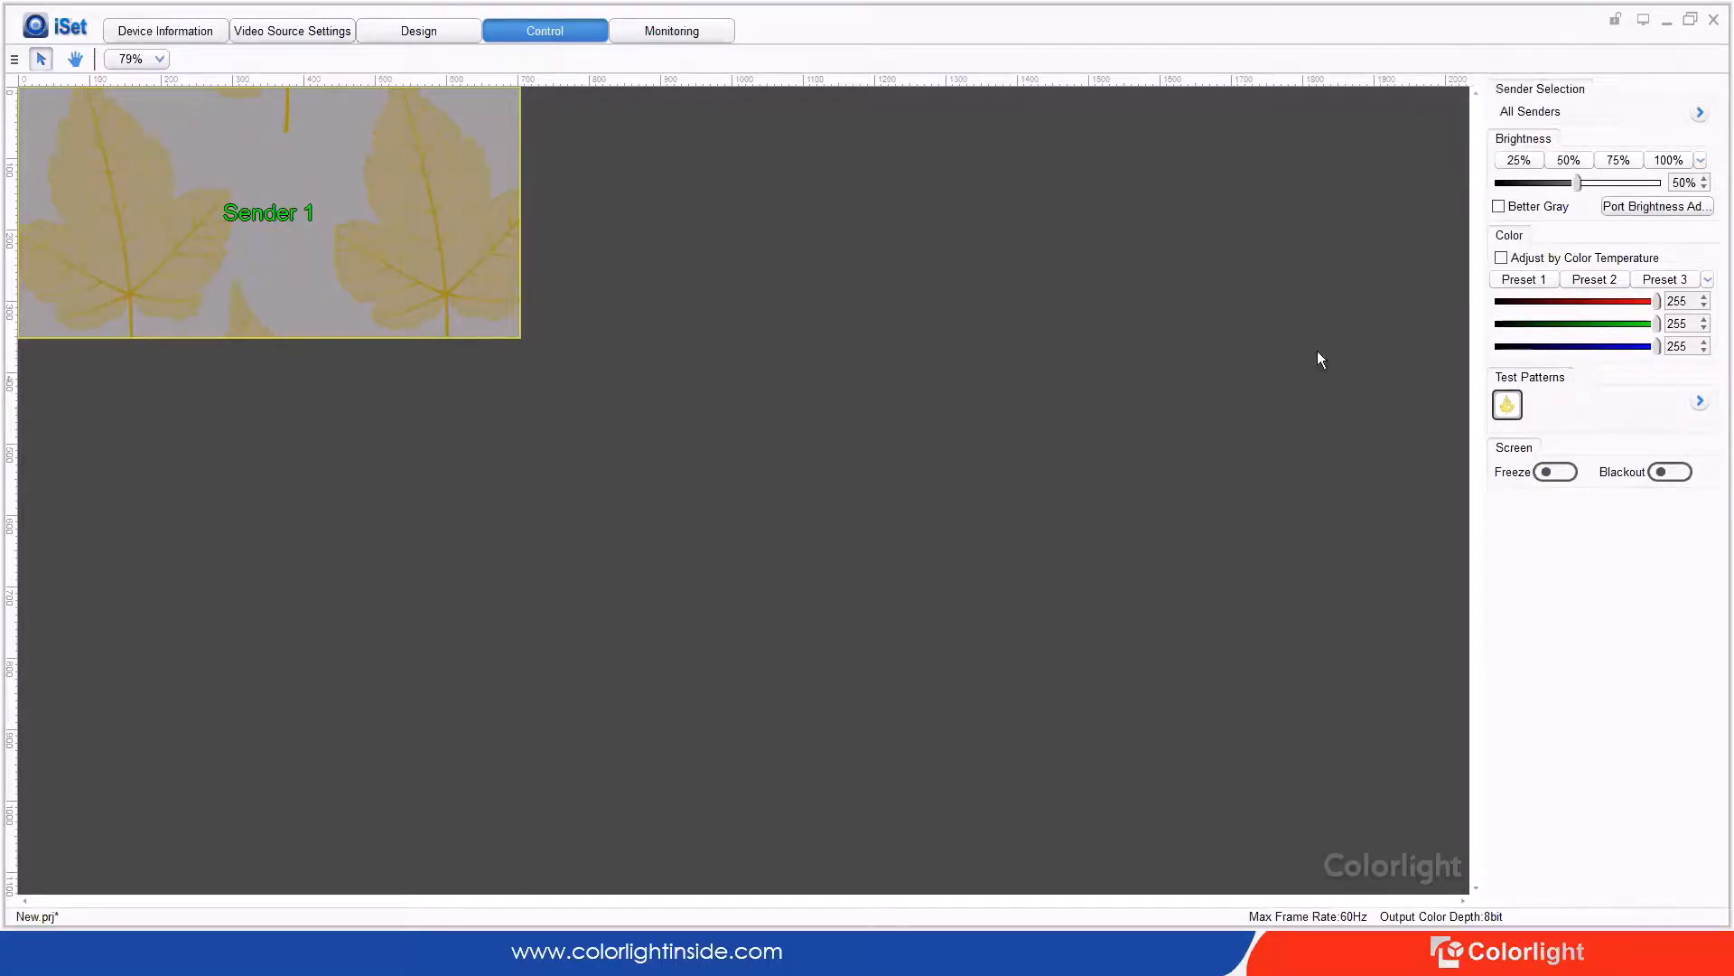
click(1676, 472)
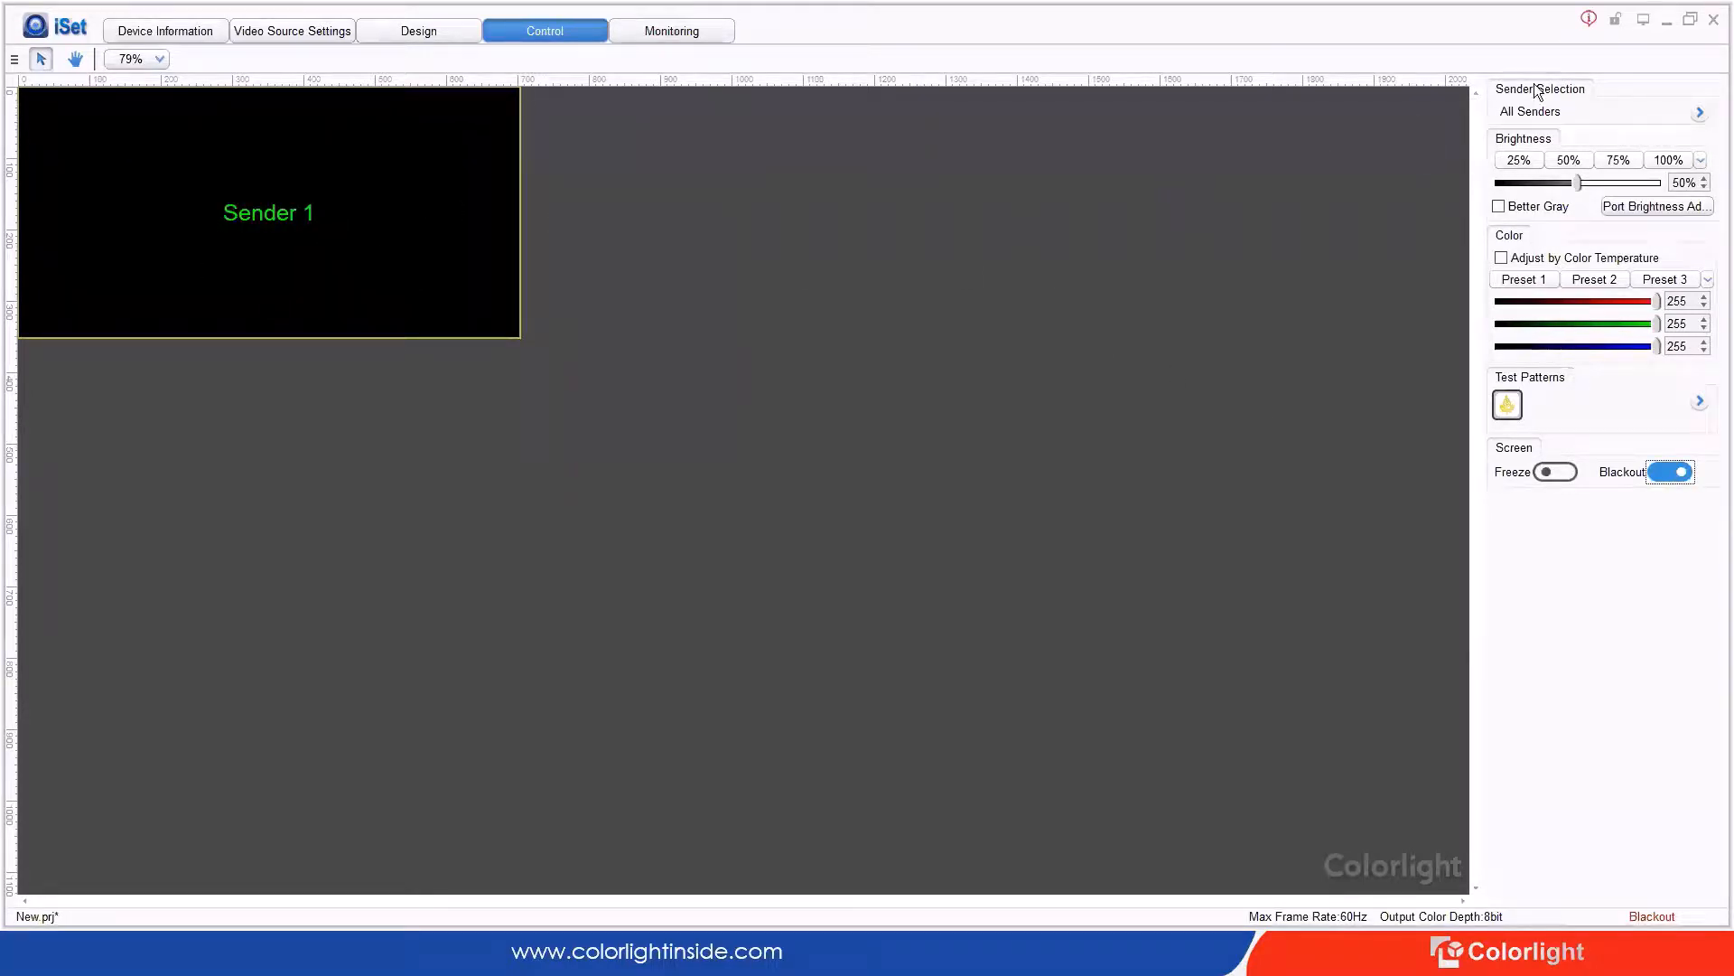
click(1592, 20)
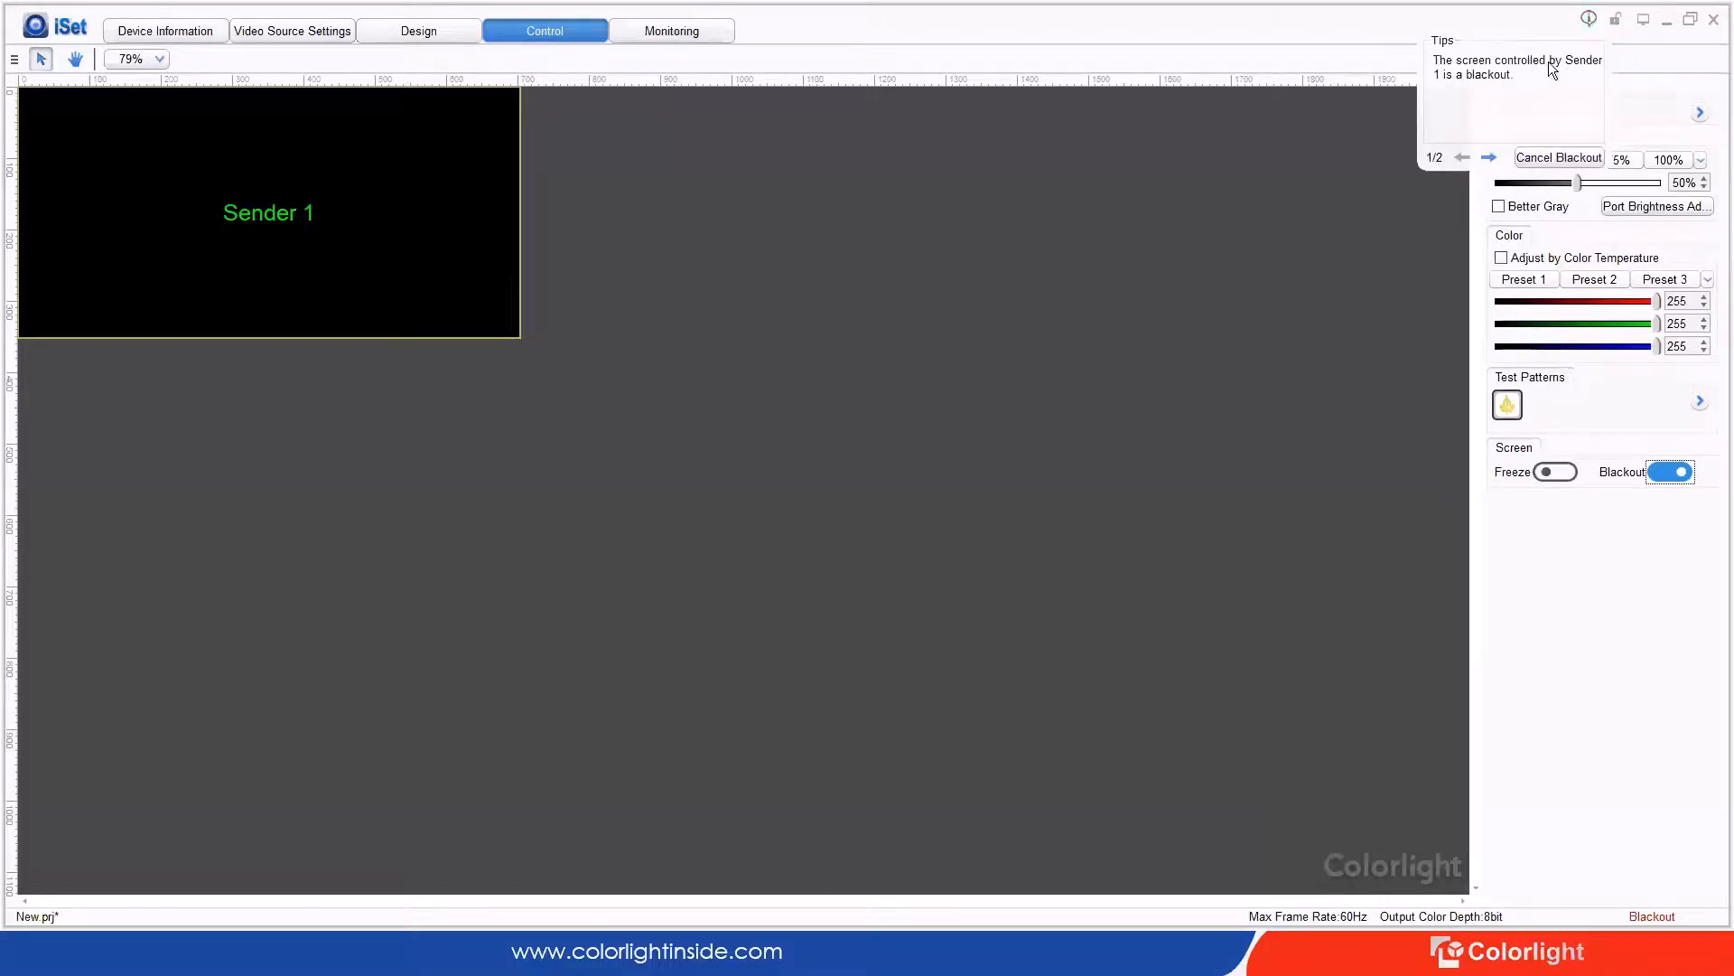
click(1486, 157)
click(1545, 160)
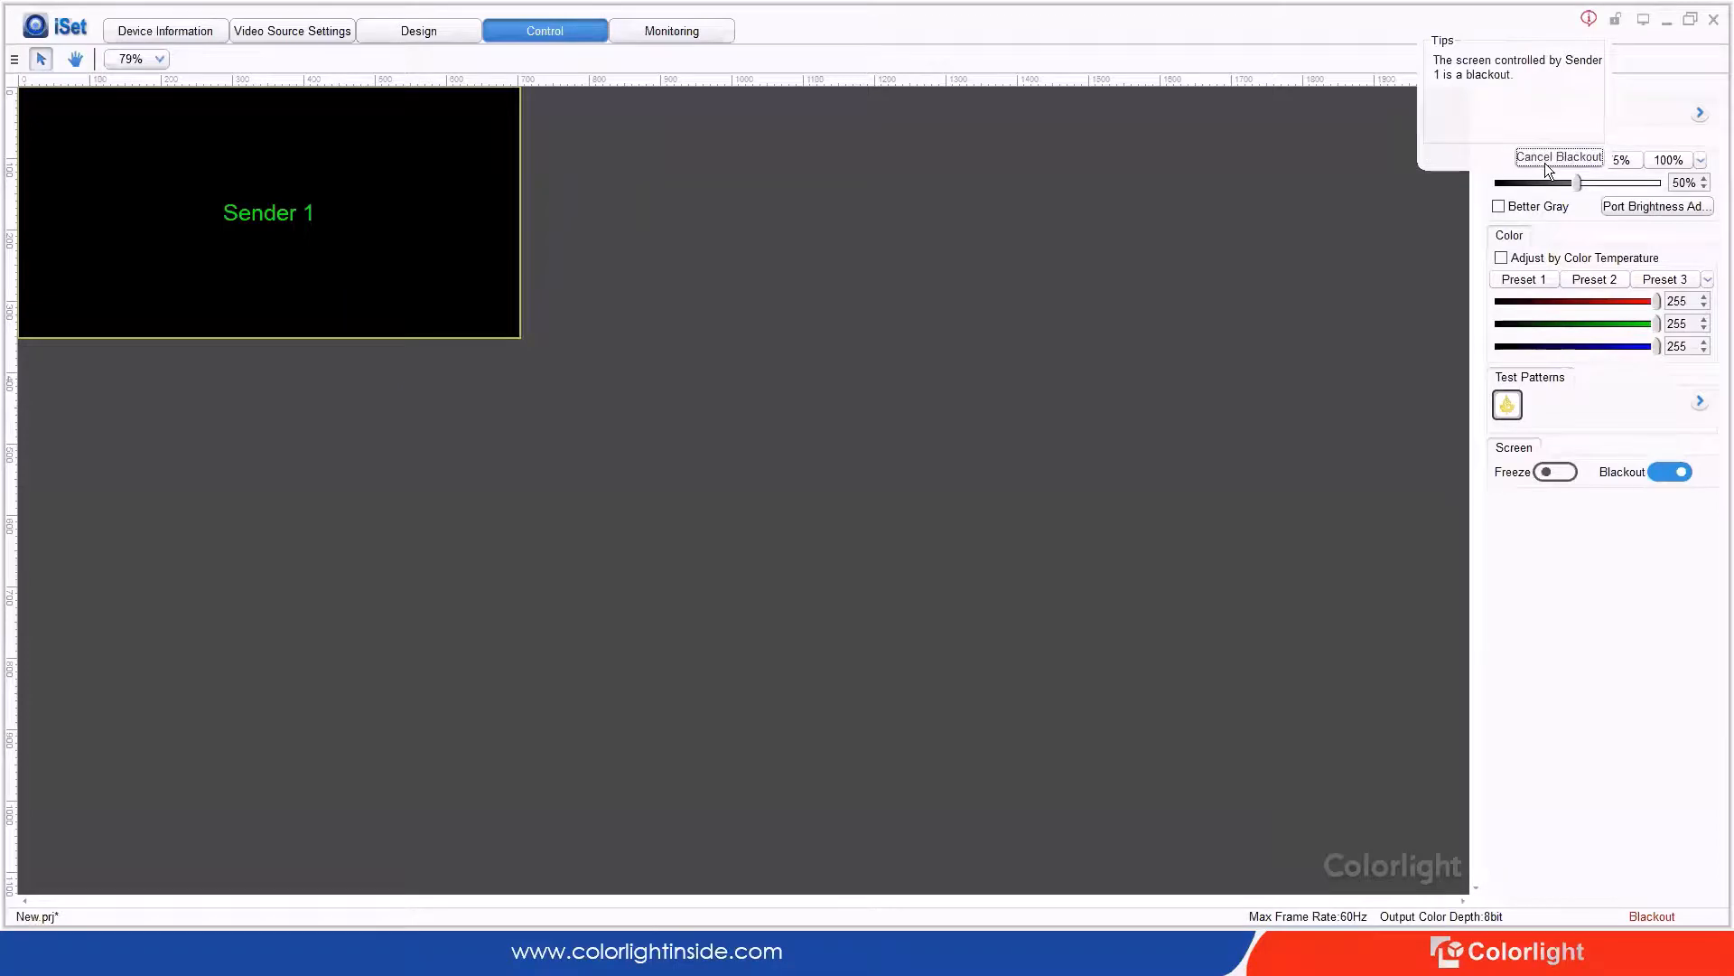
click(1545, 161)
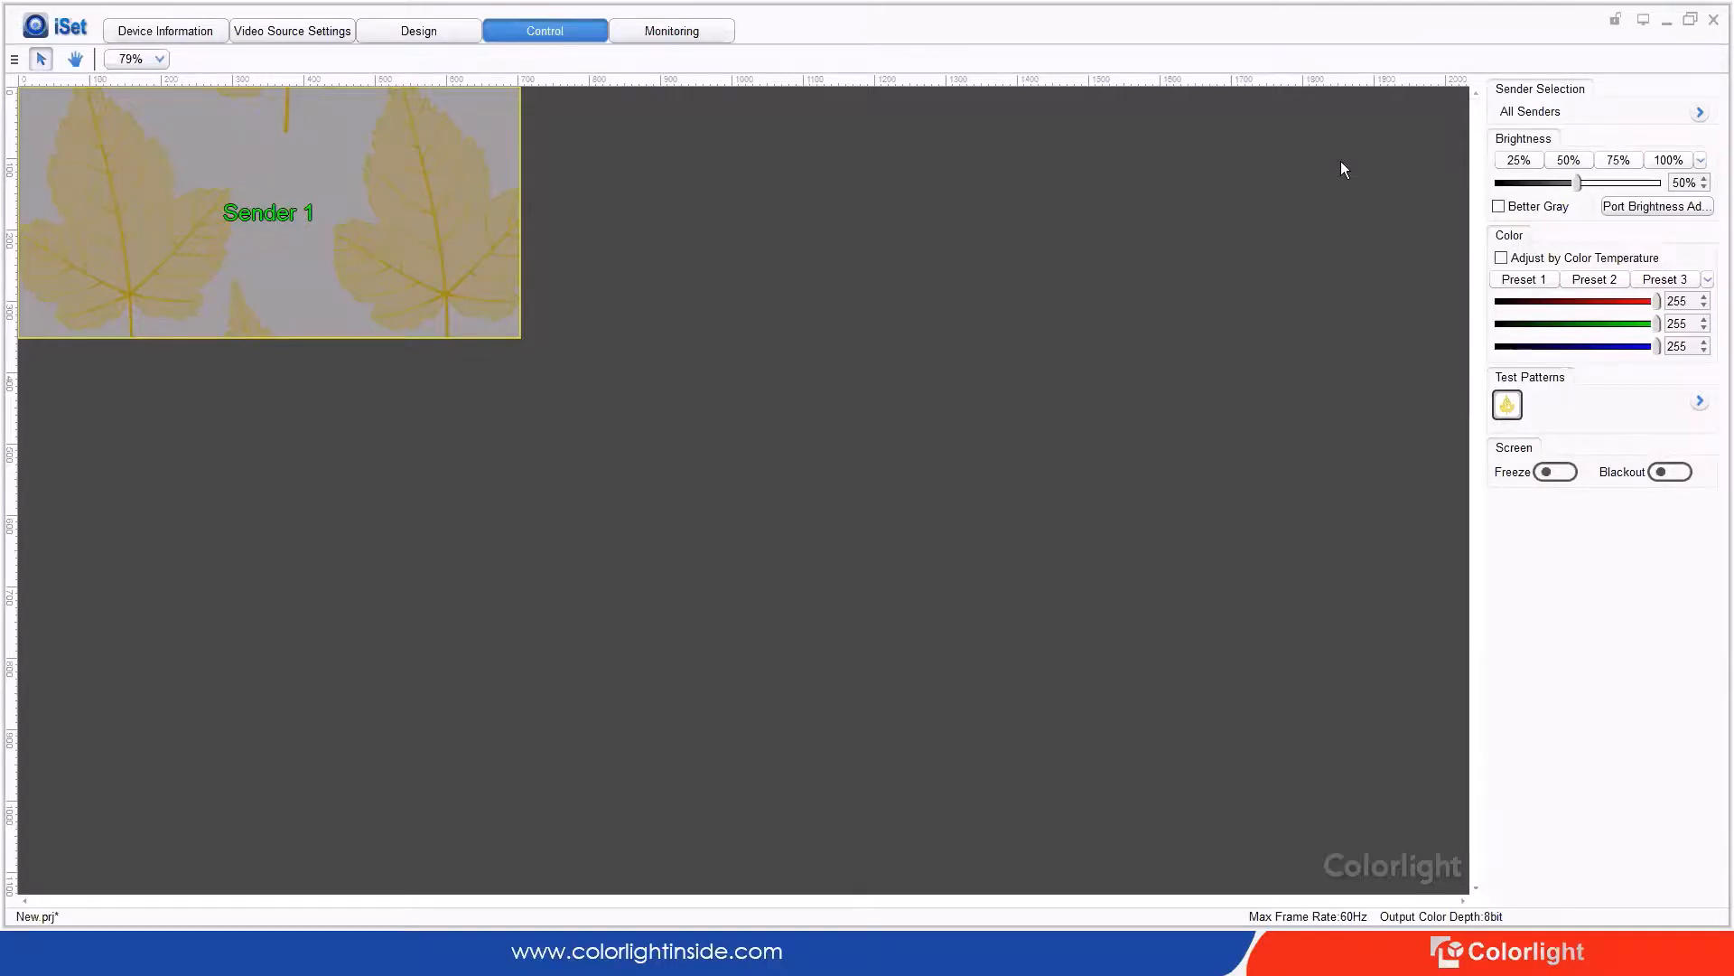
Step: Drop brightness to 0%, then limit control to Sender 2 and restore its brightness to 50%
drag(1577, 180, 1422, 176)
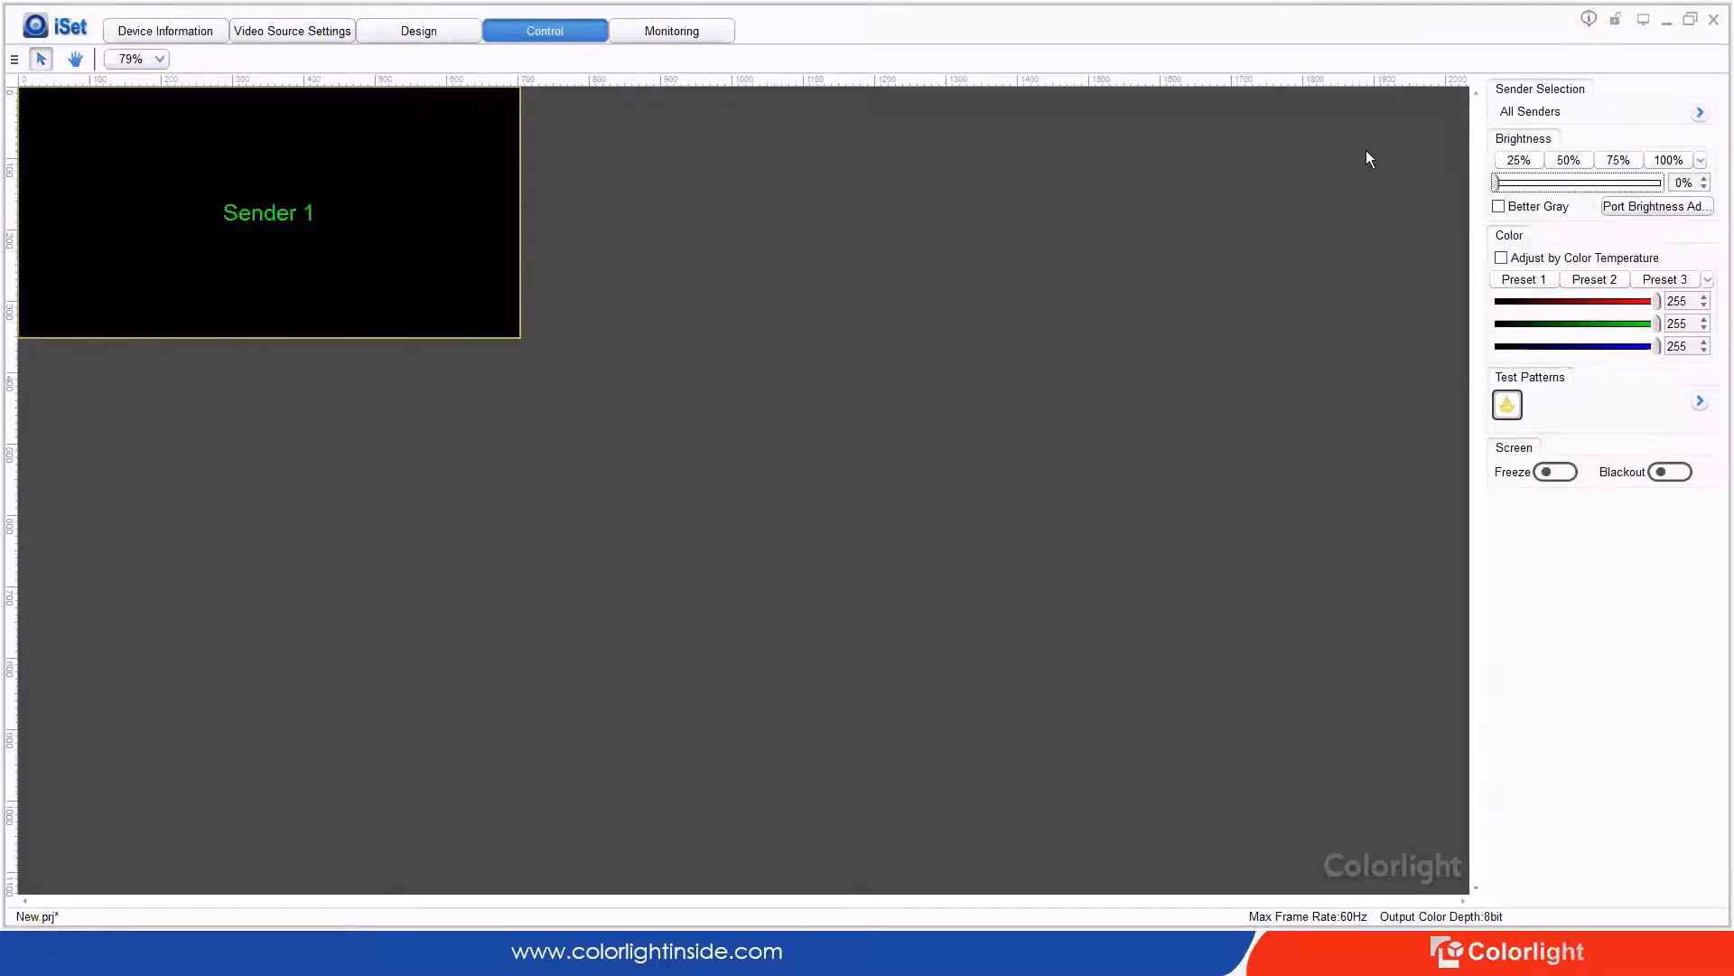
click(288, 189)
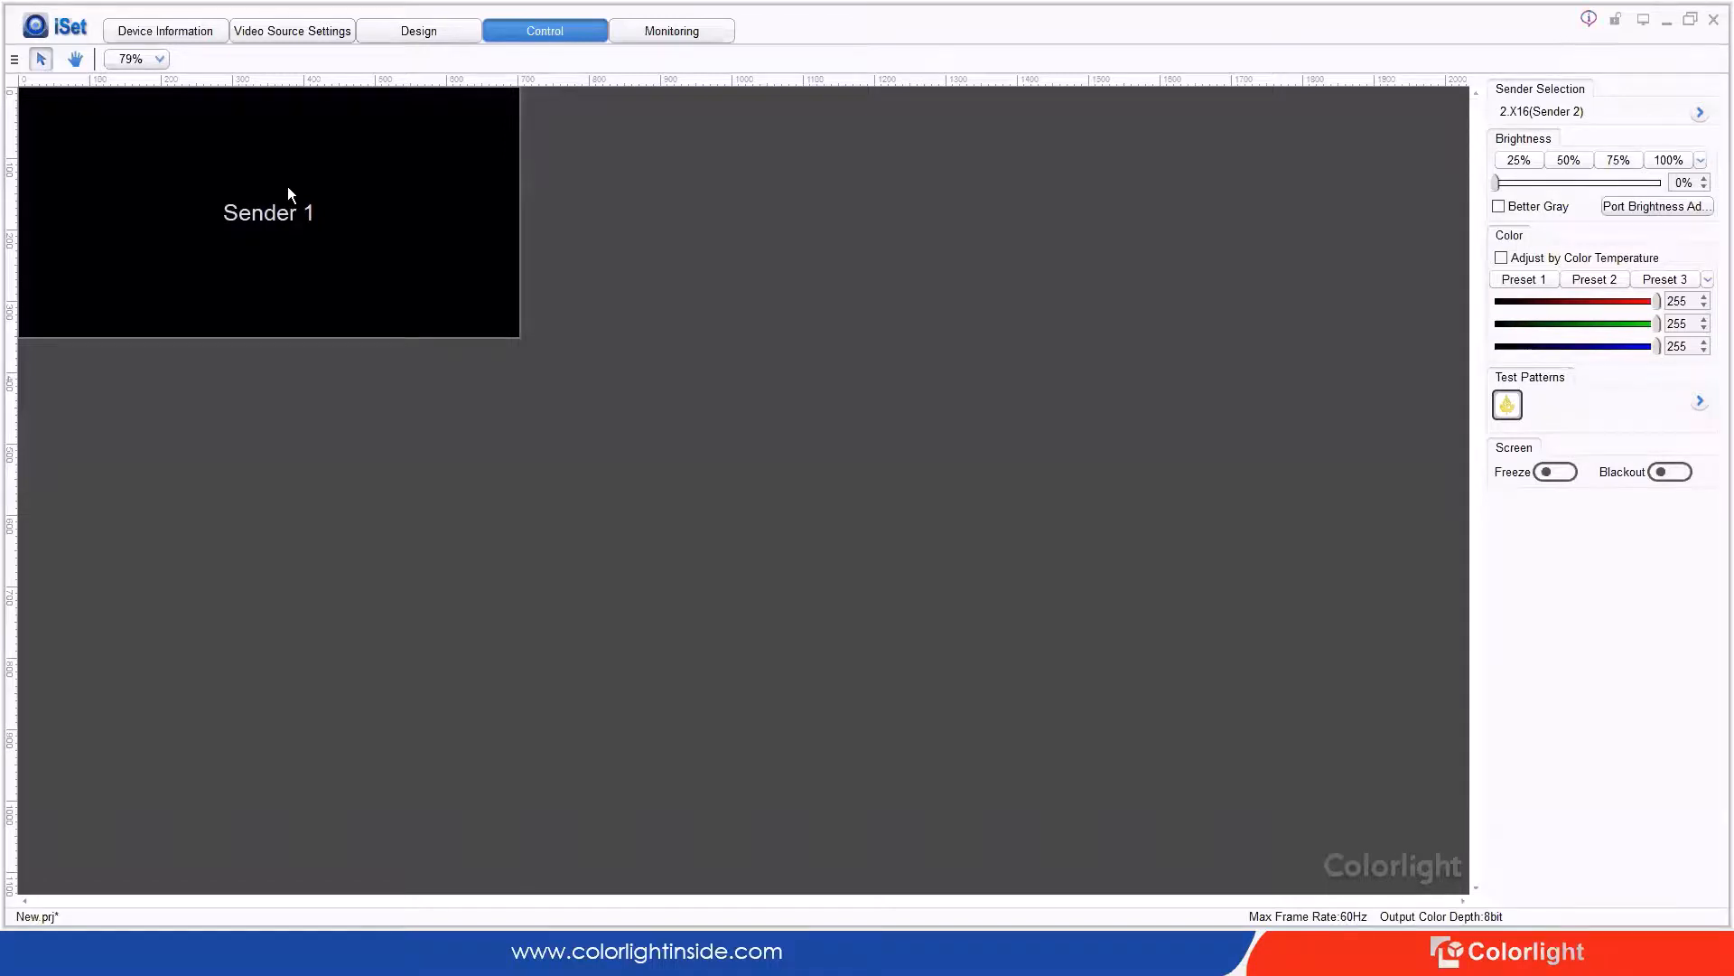
click(1496, 179)
click(1595, 18)
click(1586, 162)
Step: Add Sender 1 to the controlled senders, set both to 50% brightness, and return to Monitoring
click(1700, 113)
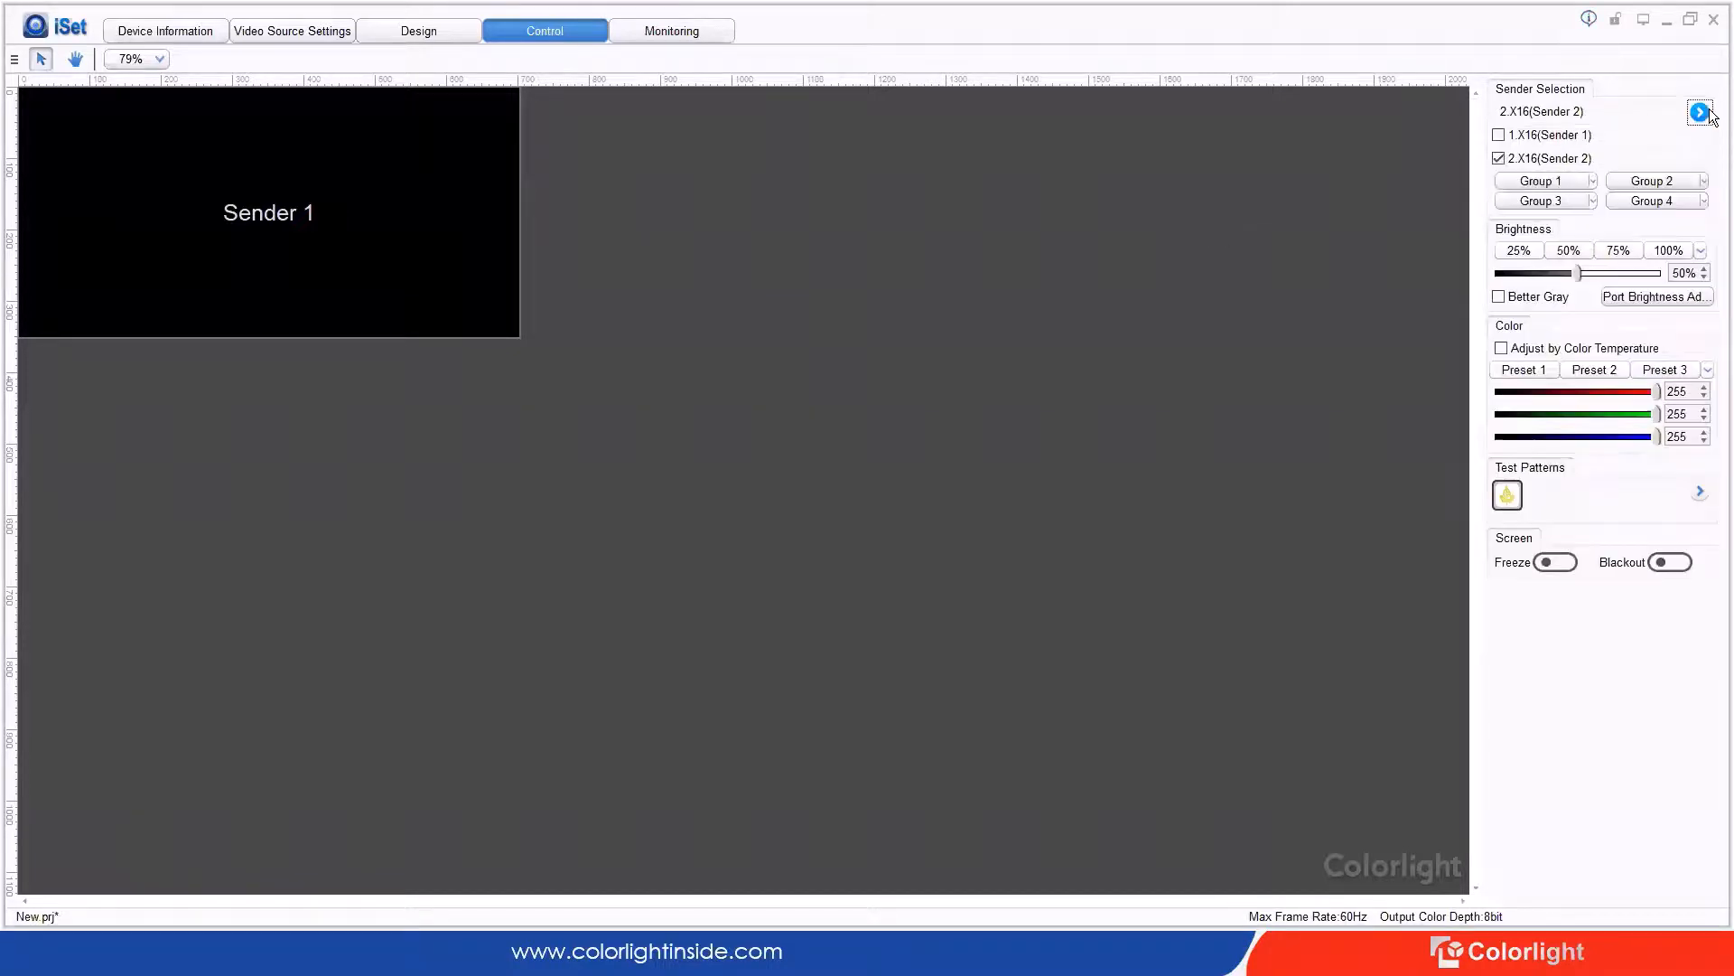
click(1547, 136)
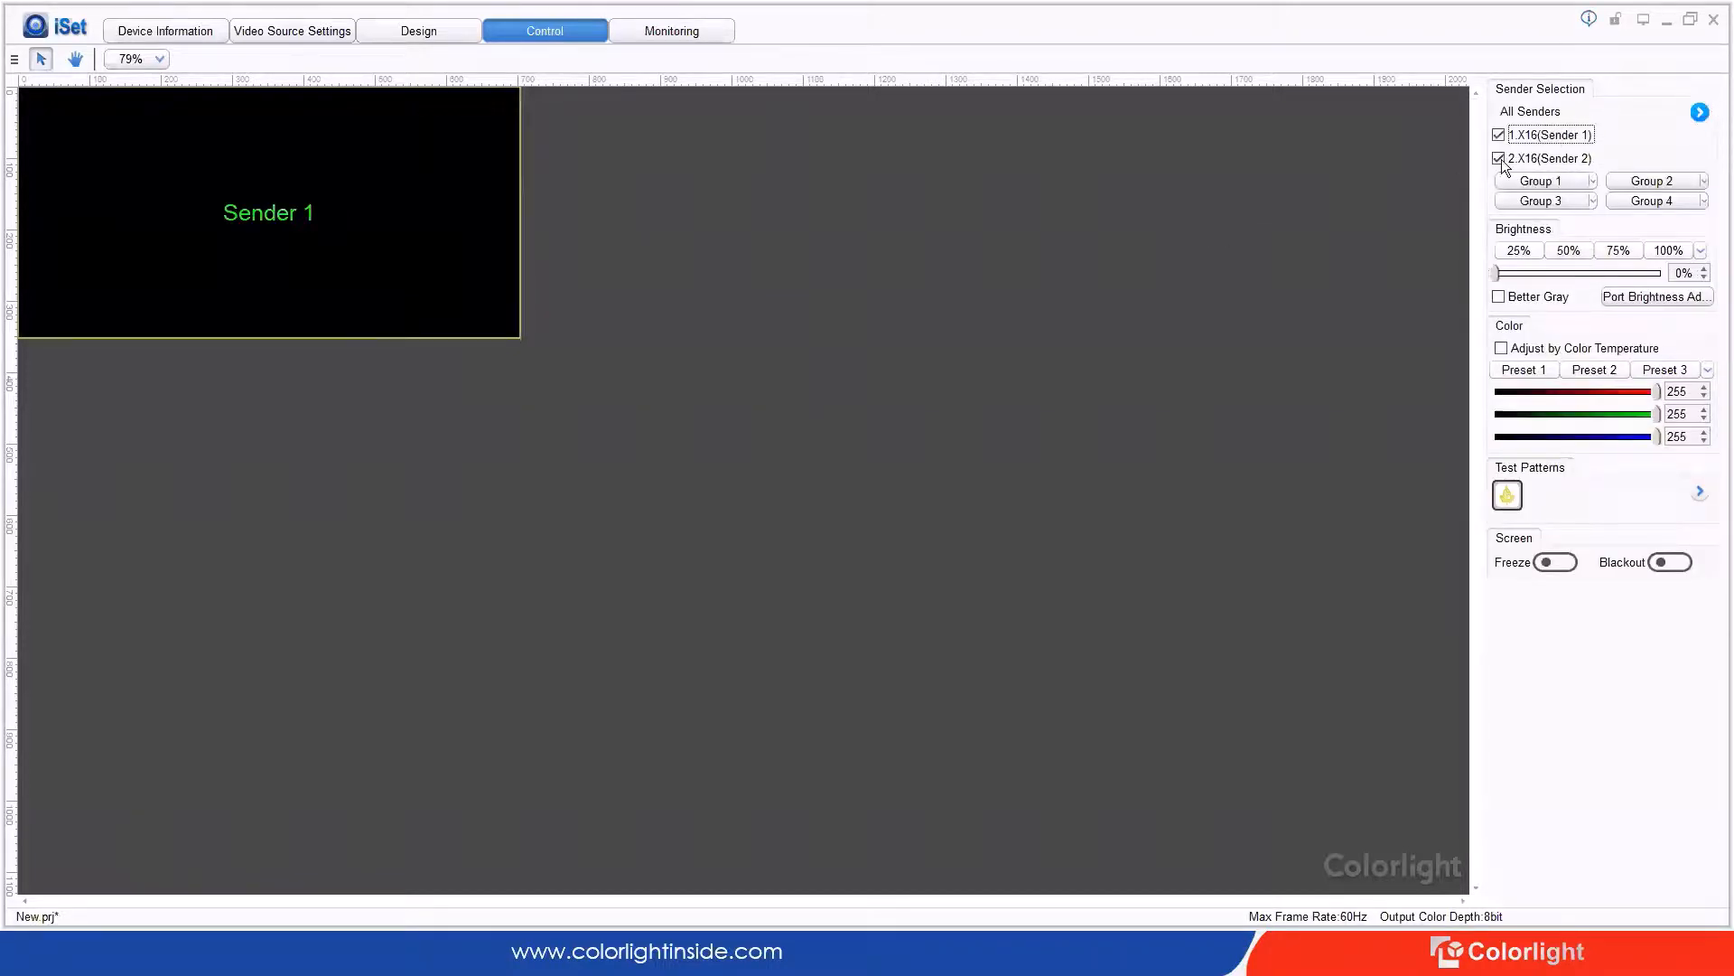
click(1569, 251)
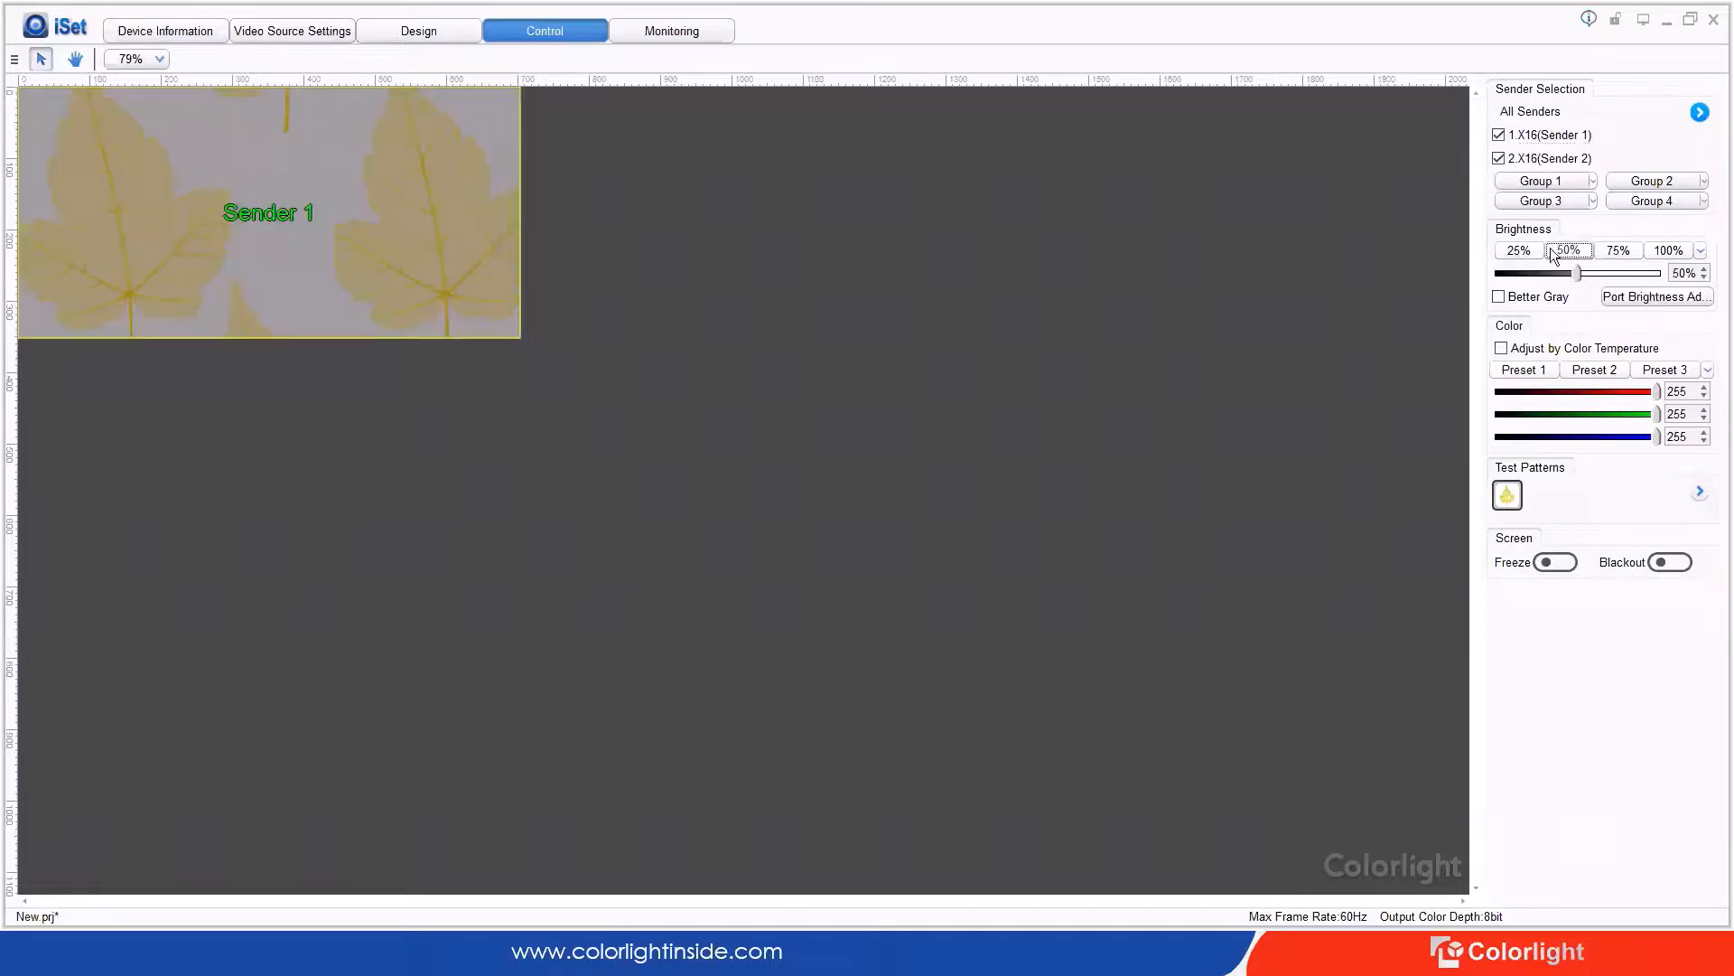
click(1700, 112)
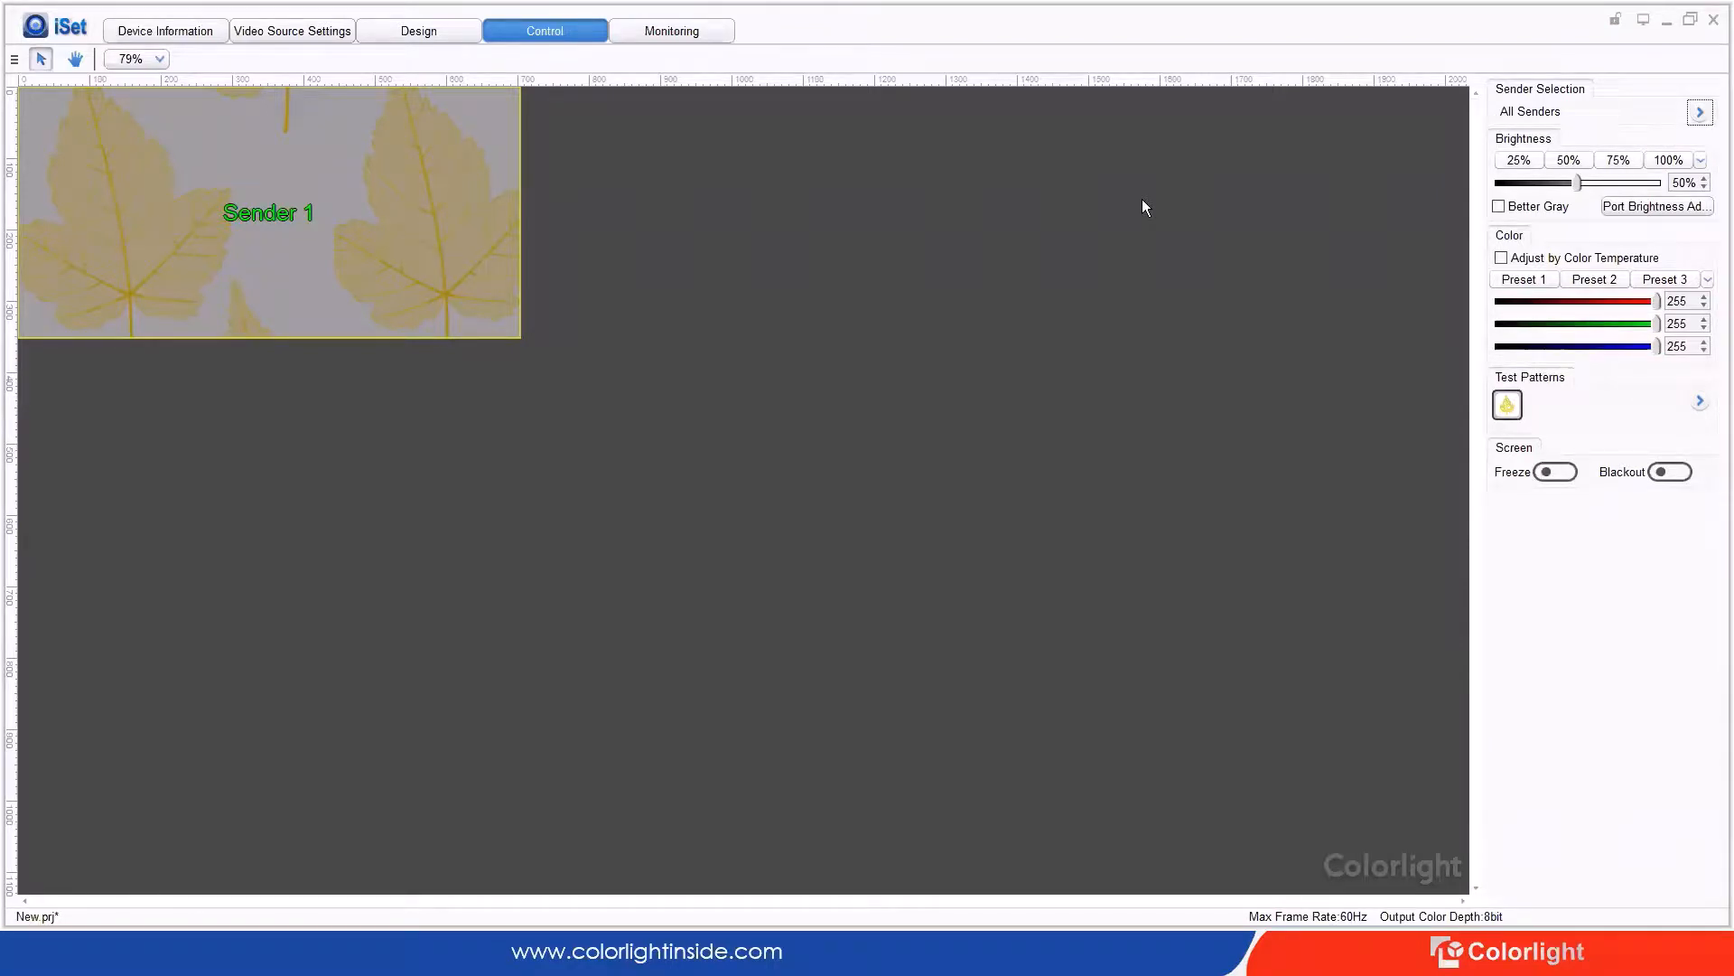
click(666, 31)
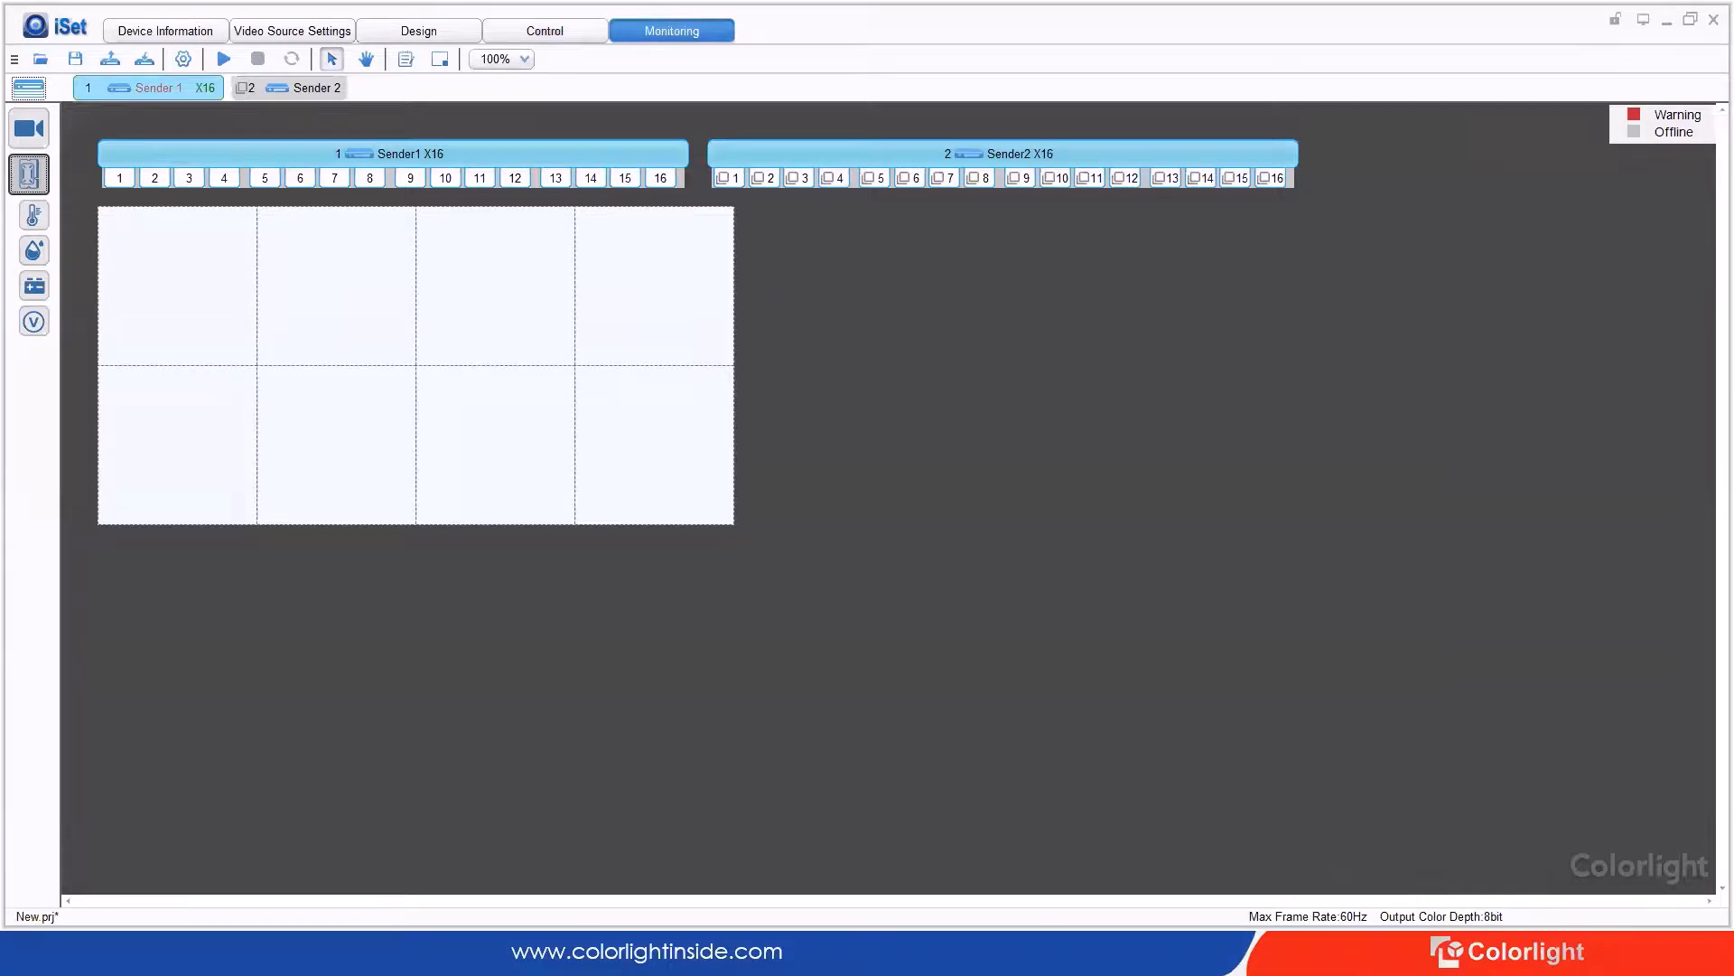
Step: Review the temperature and humidity alarm thresholds and the power and voltage monitoring panels
click(35, 215)
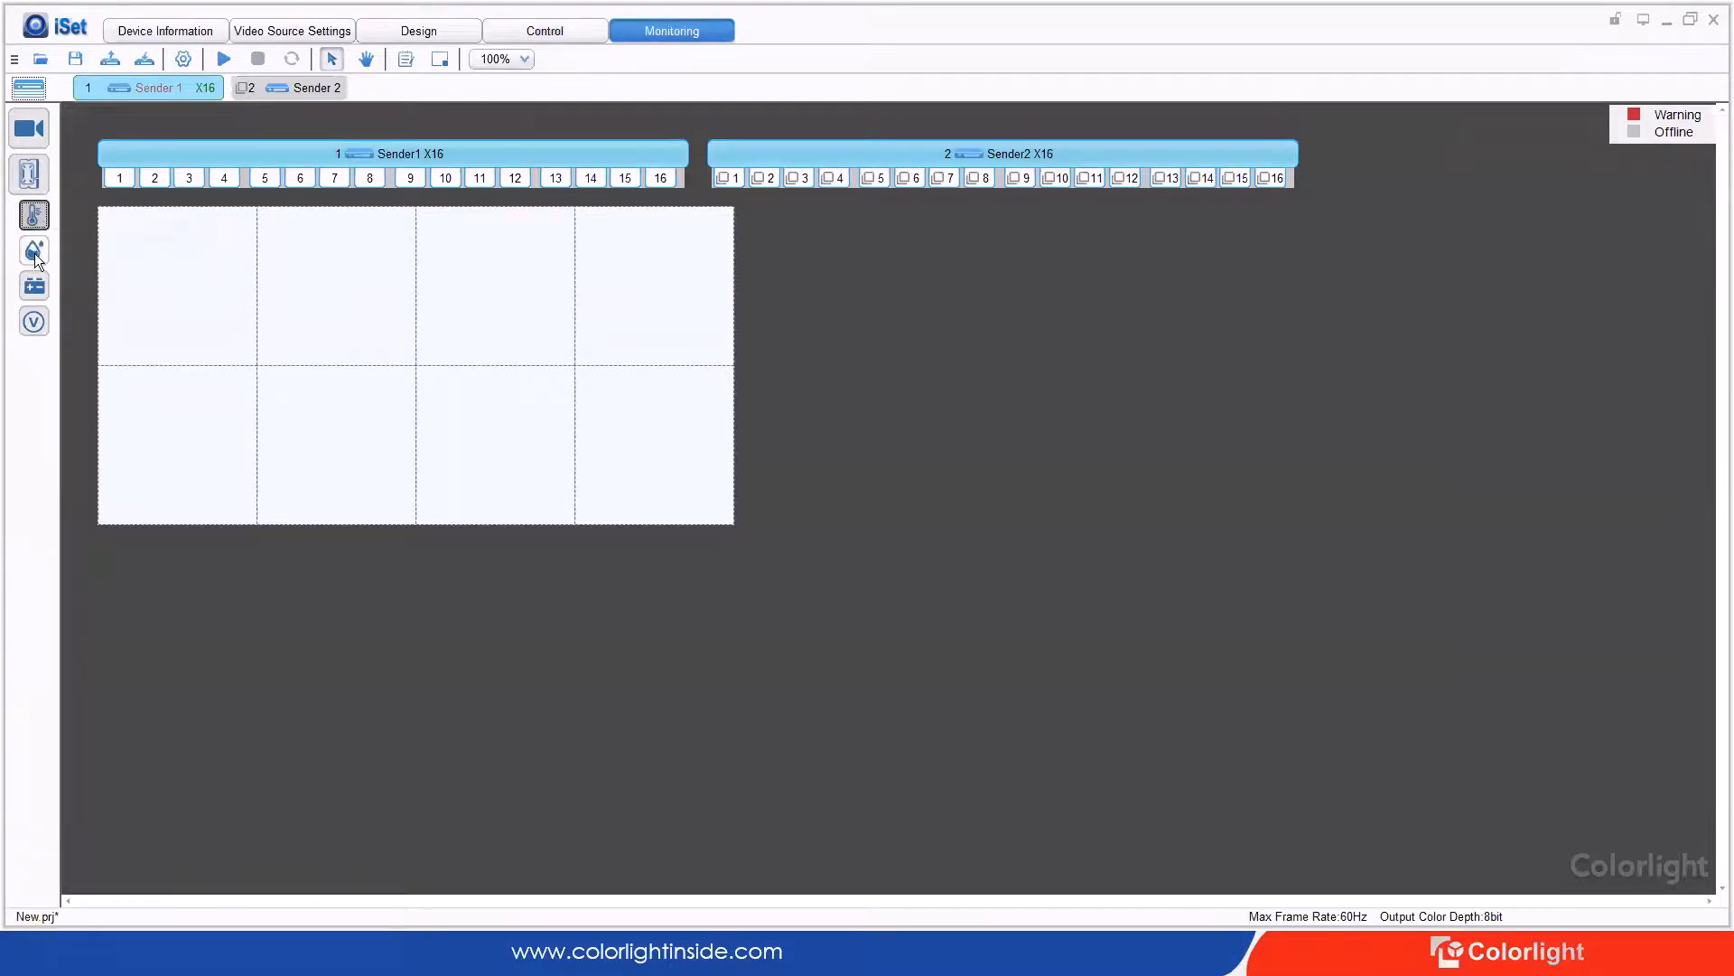
click(34, 250)
click(35, 219)
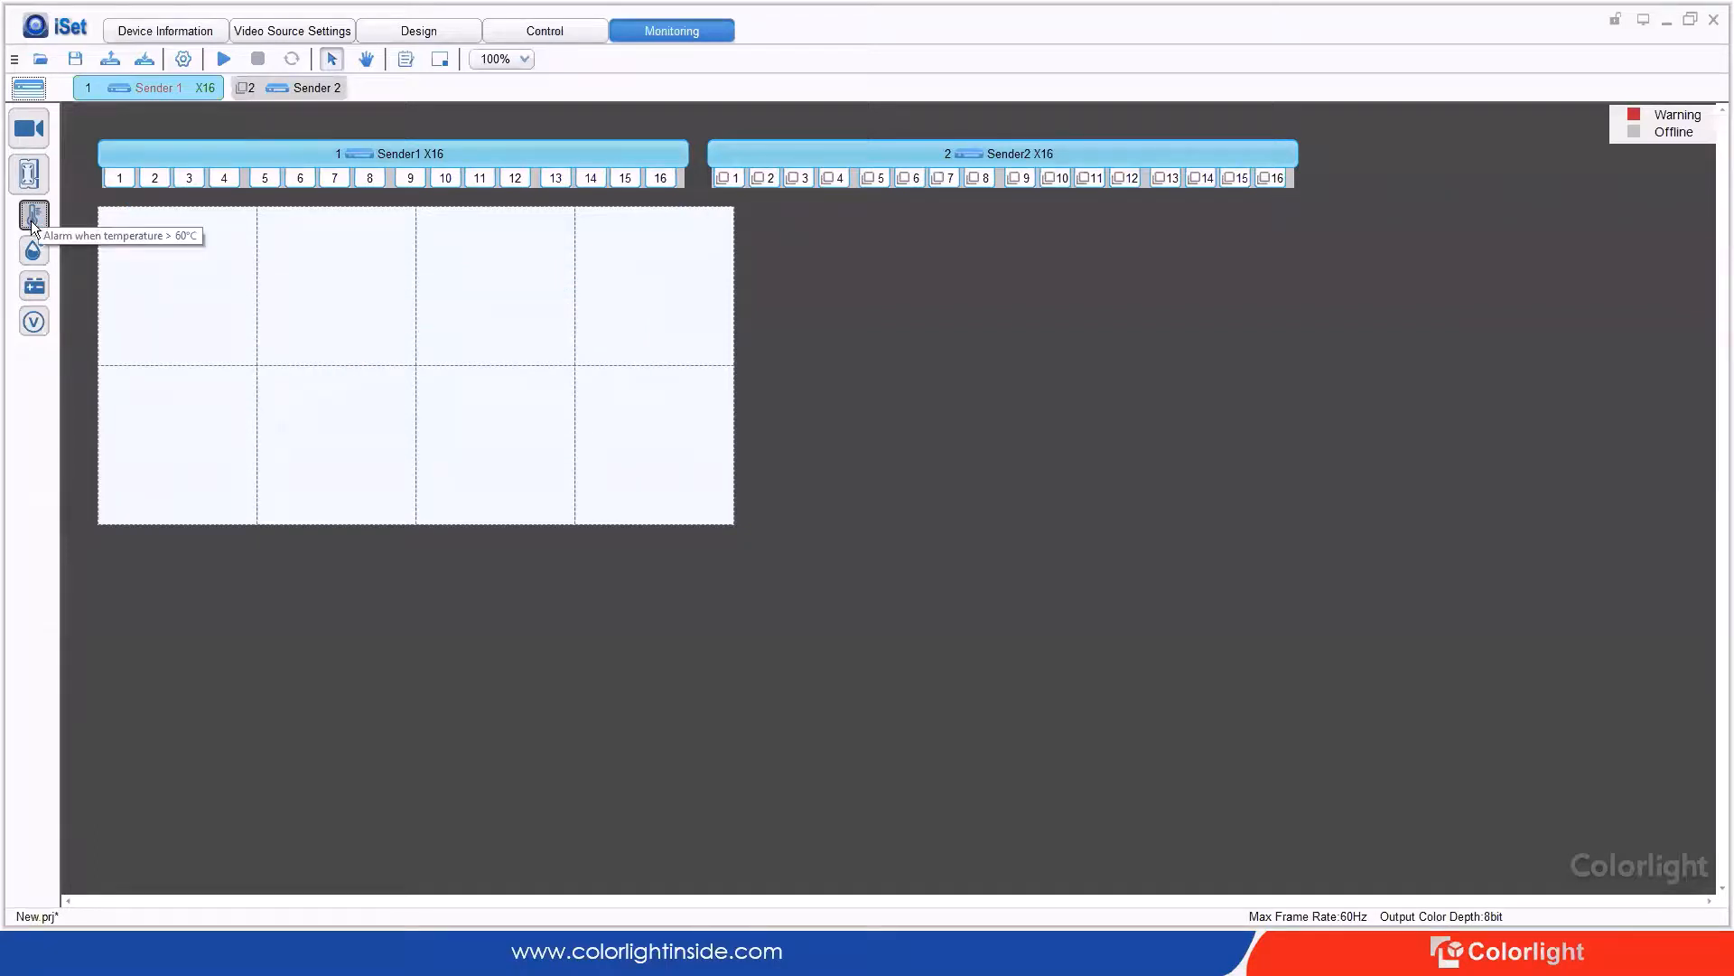
click(36, 252)
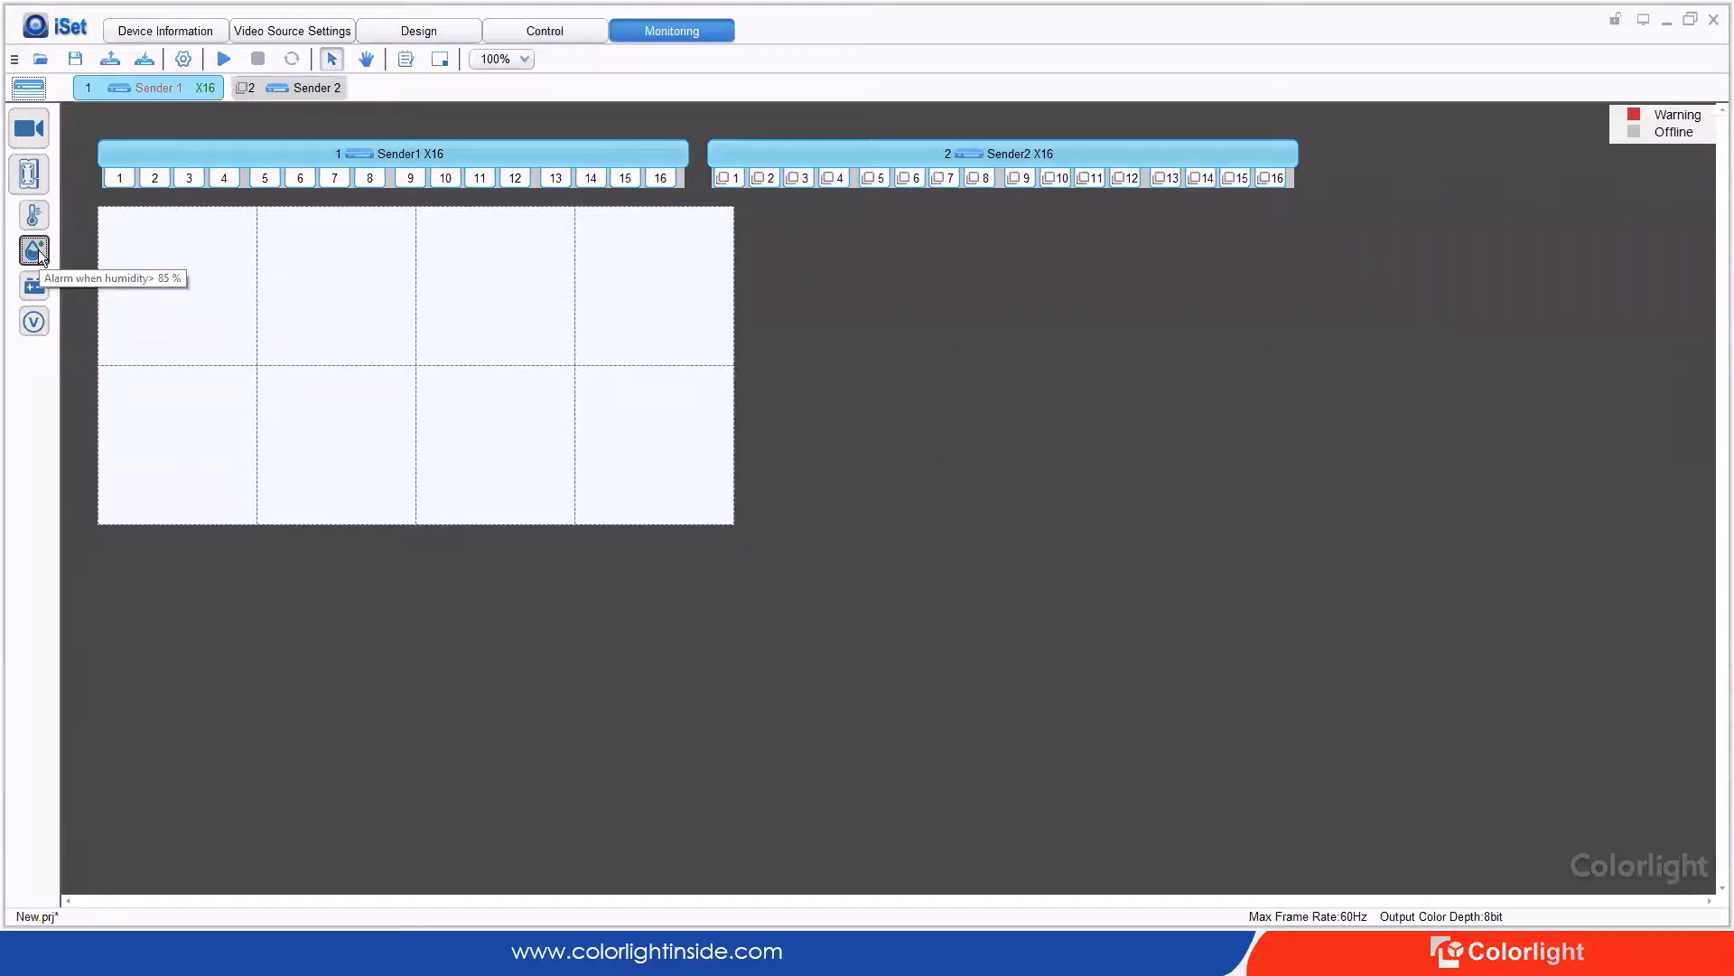
click(46, 286)
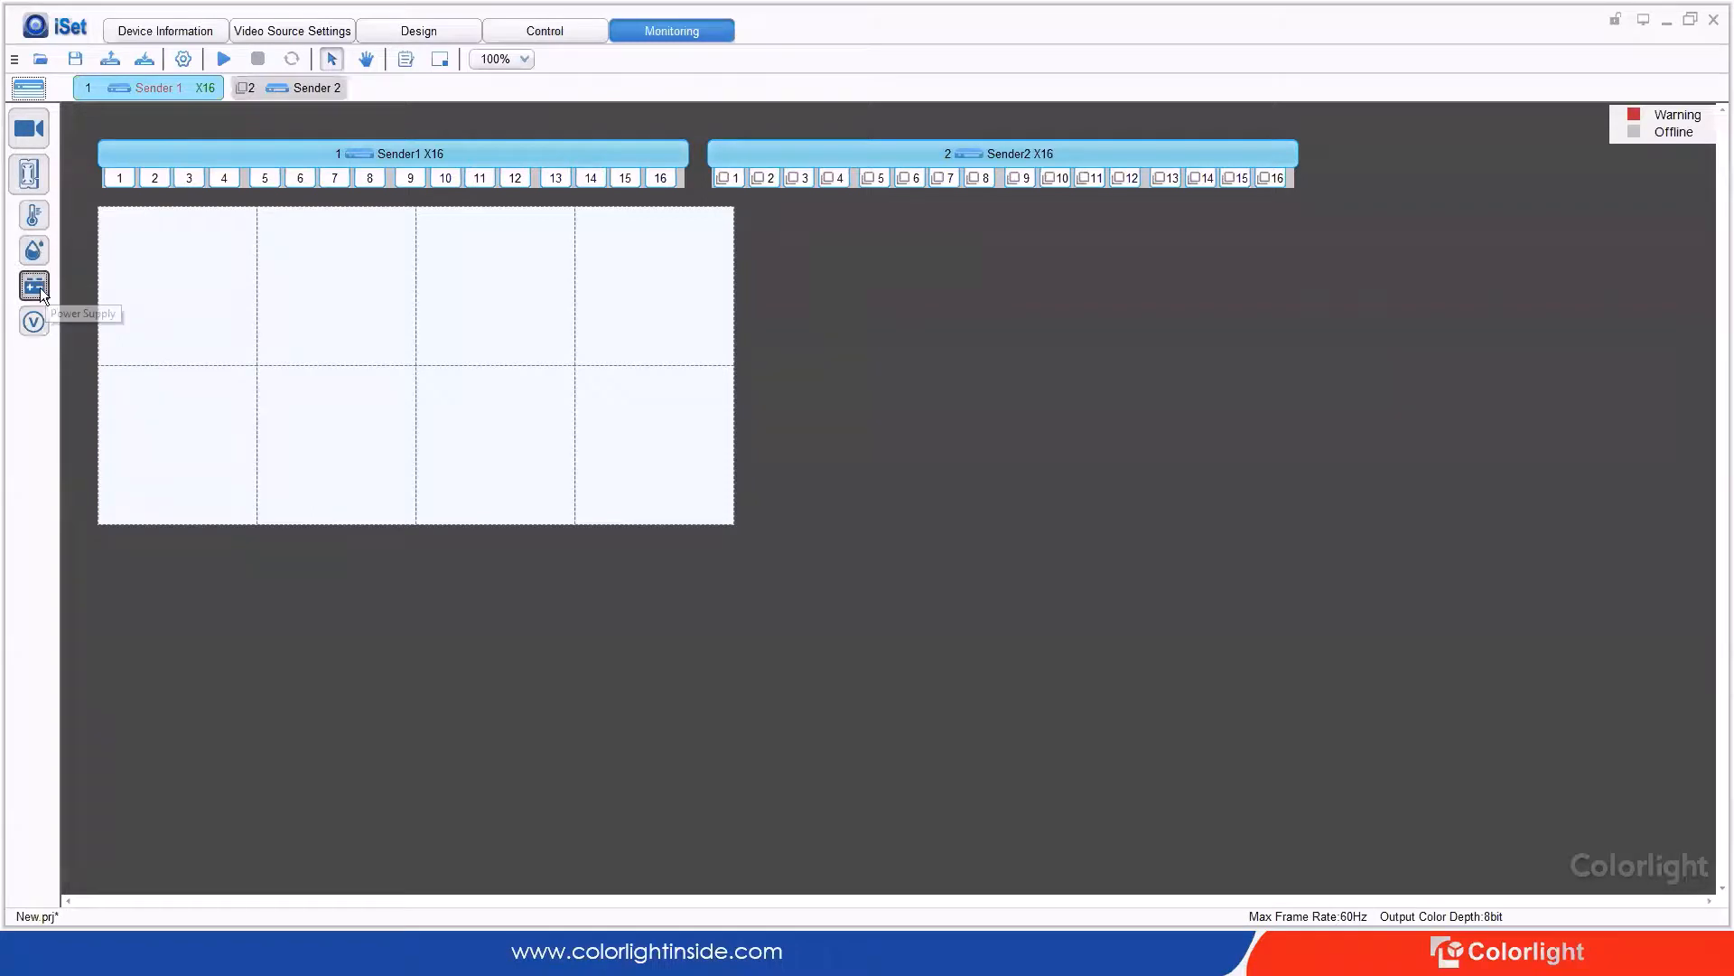
click(33, 322)
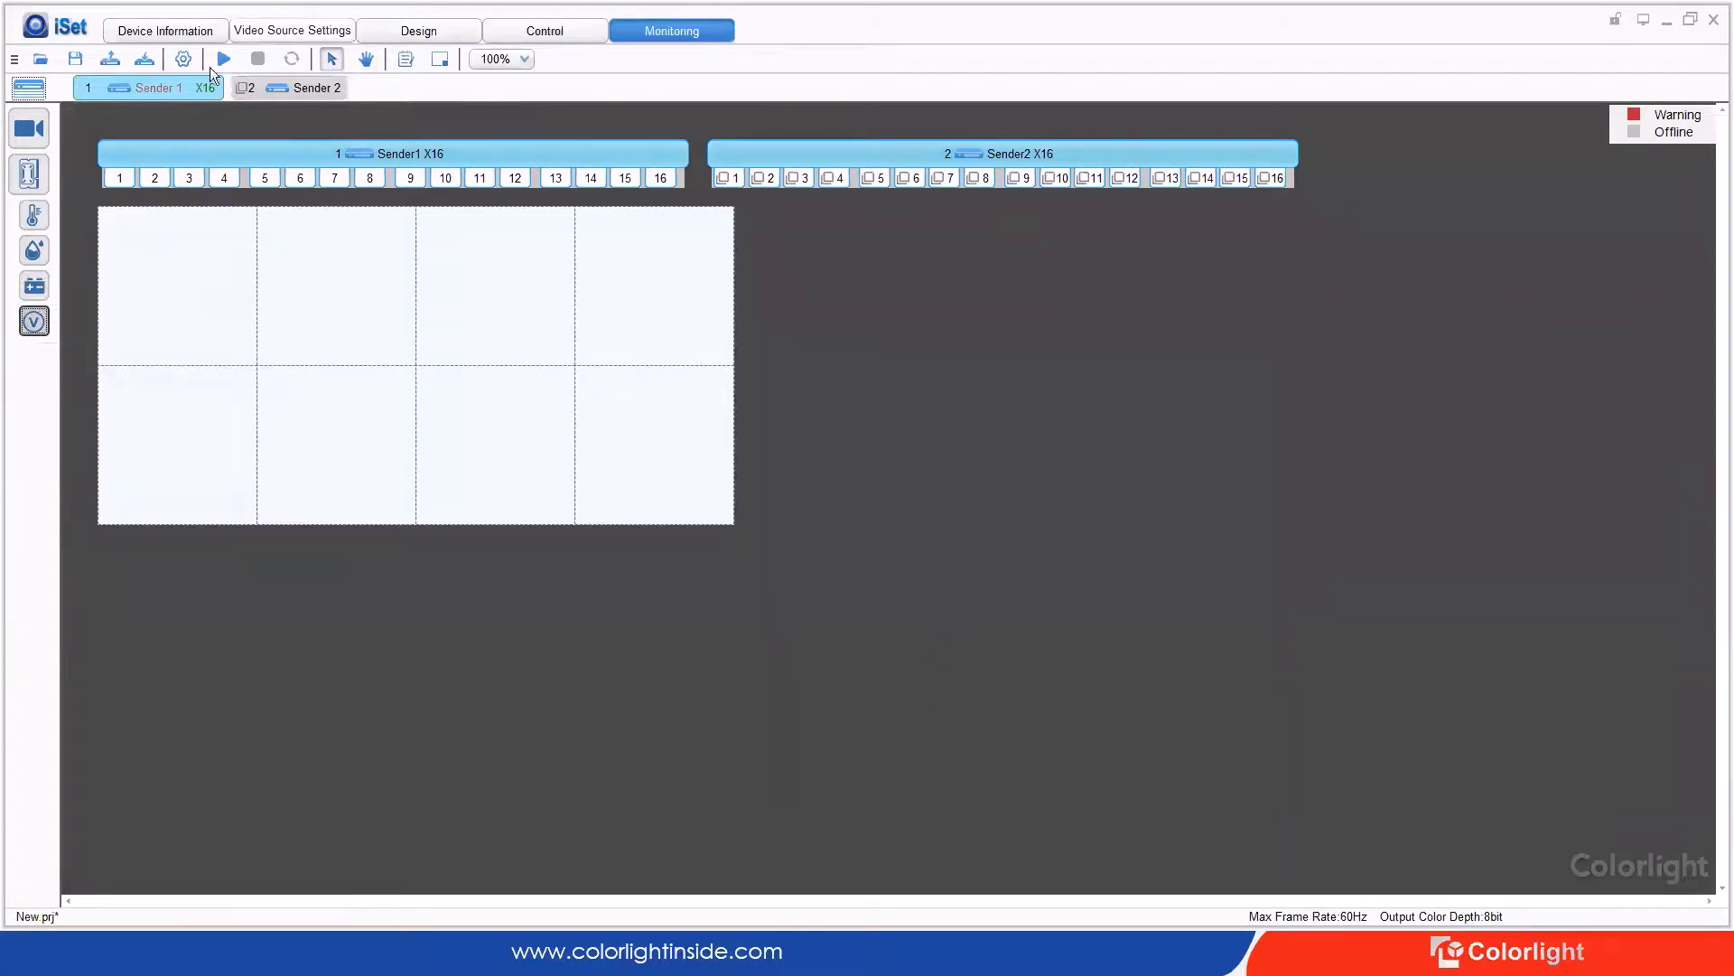
Step: Start monitoring, review the cabinets' humidity, temperature, power and voltage readings, then advance the slides
click(36, 215)
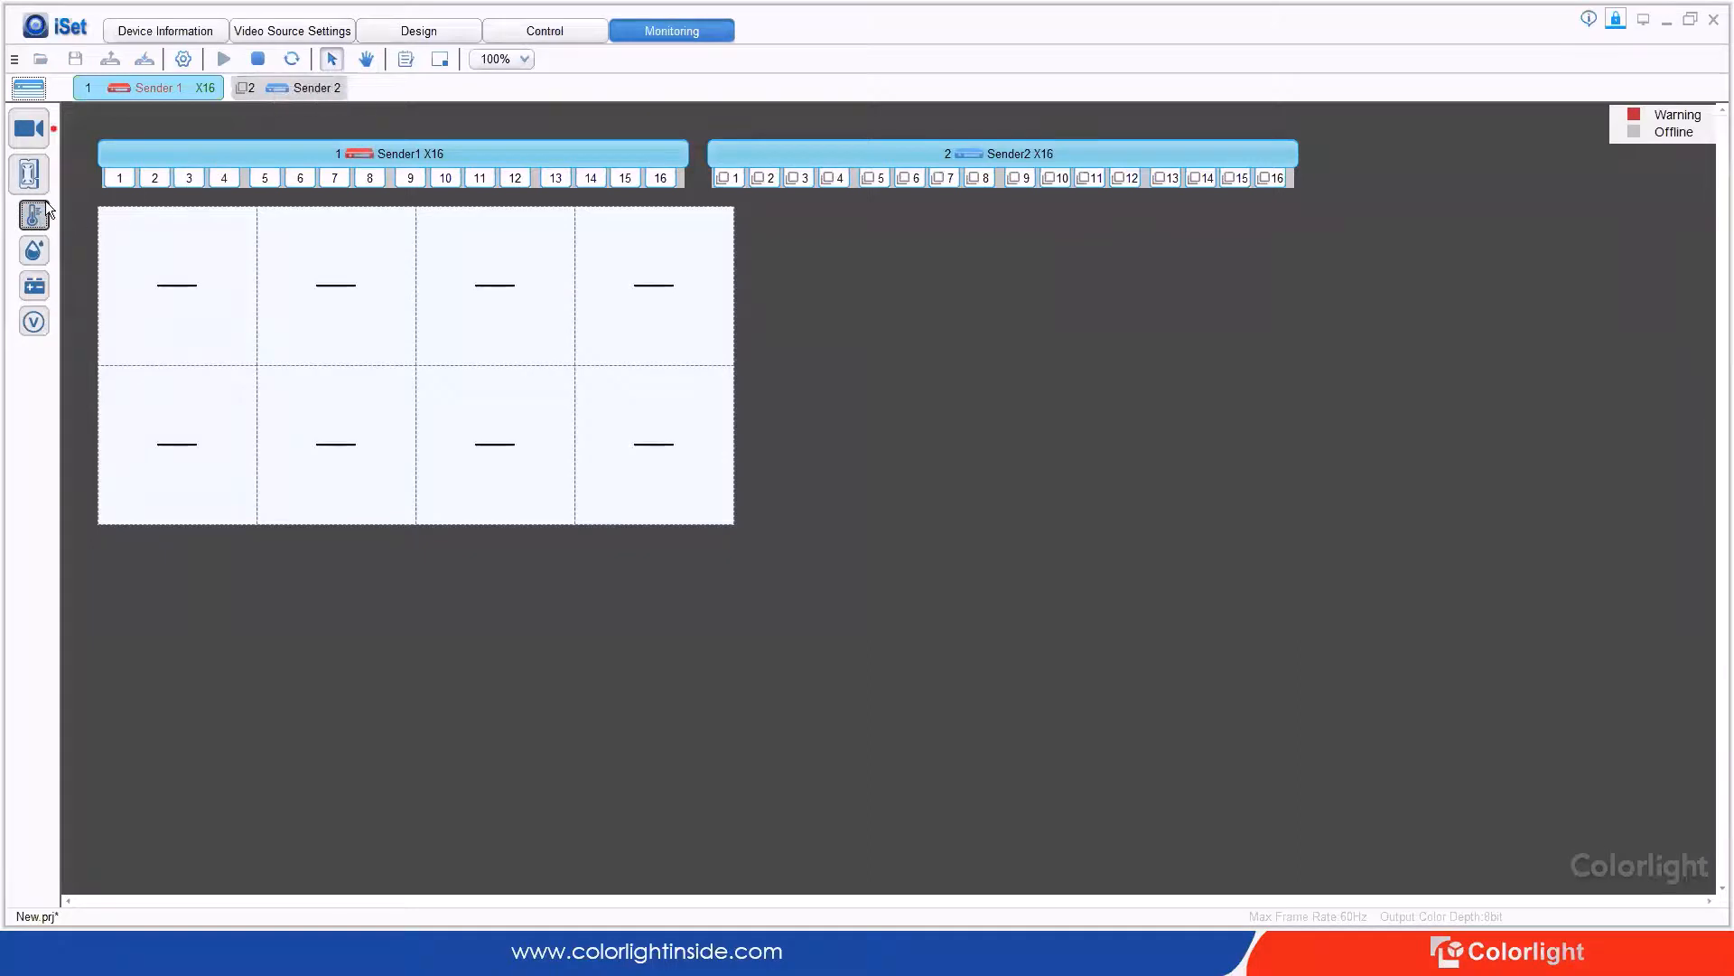
click(34, 249)
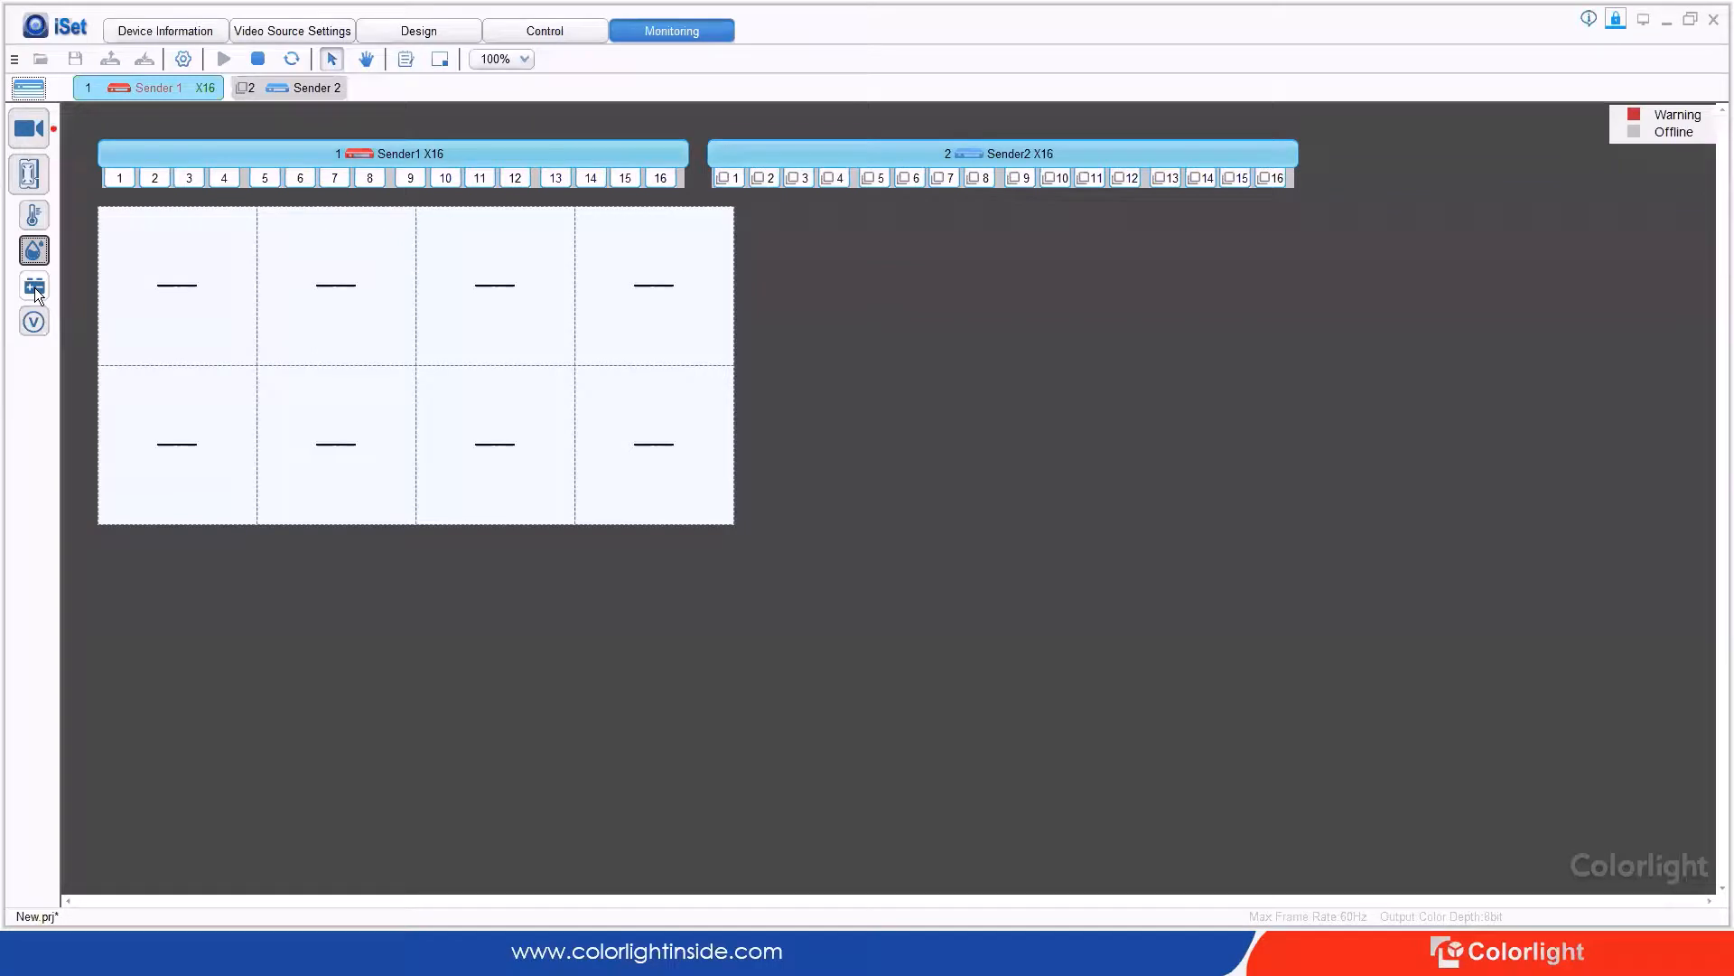
click(34, 215)
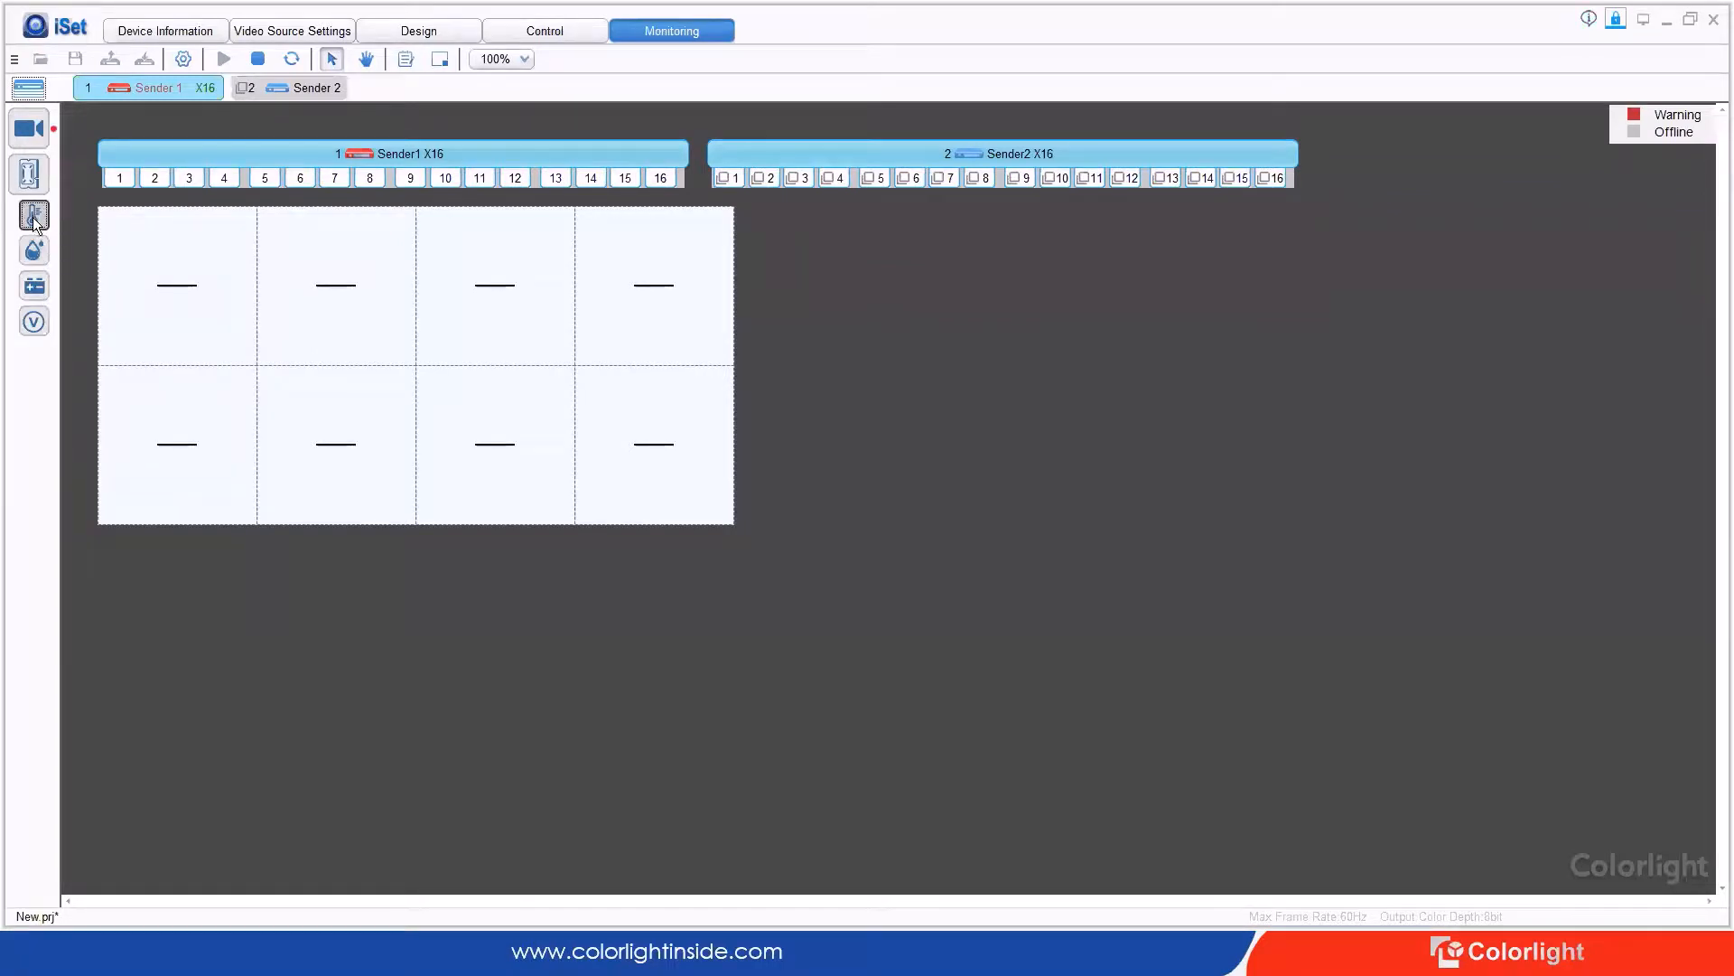
click(34, 286)
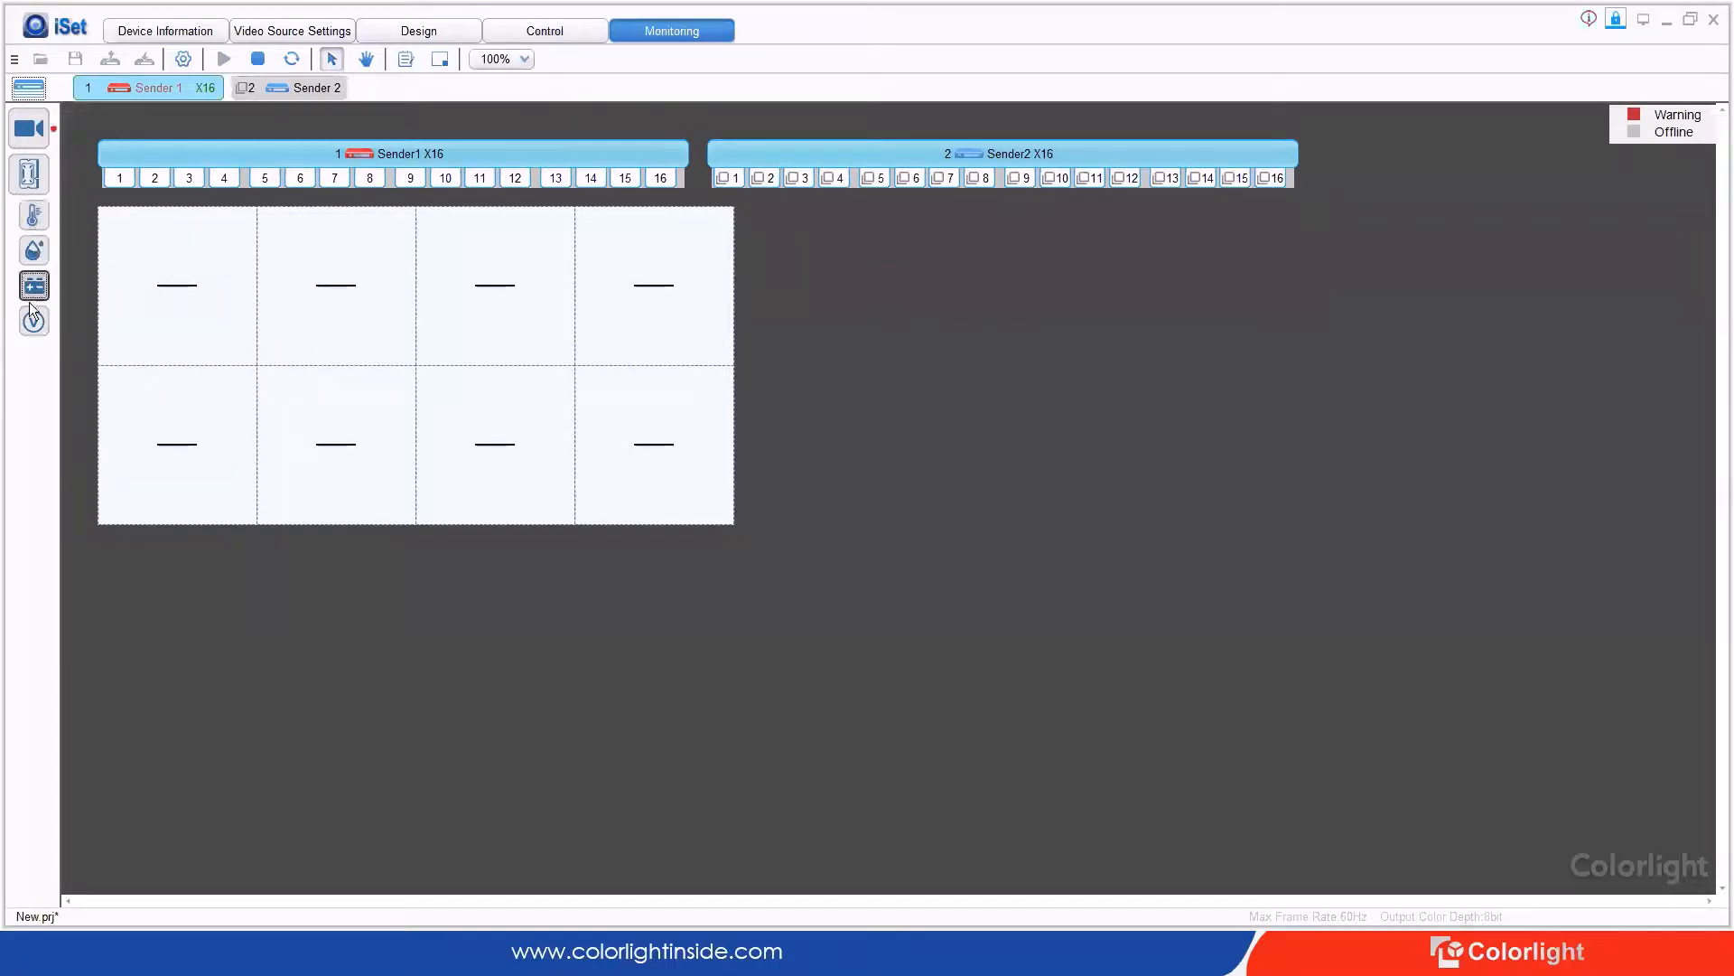
click(34, 321)
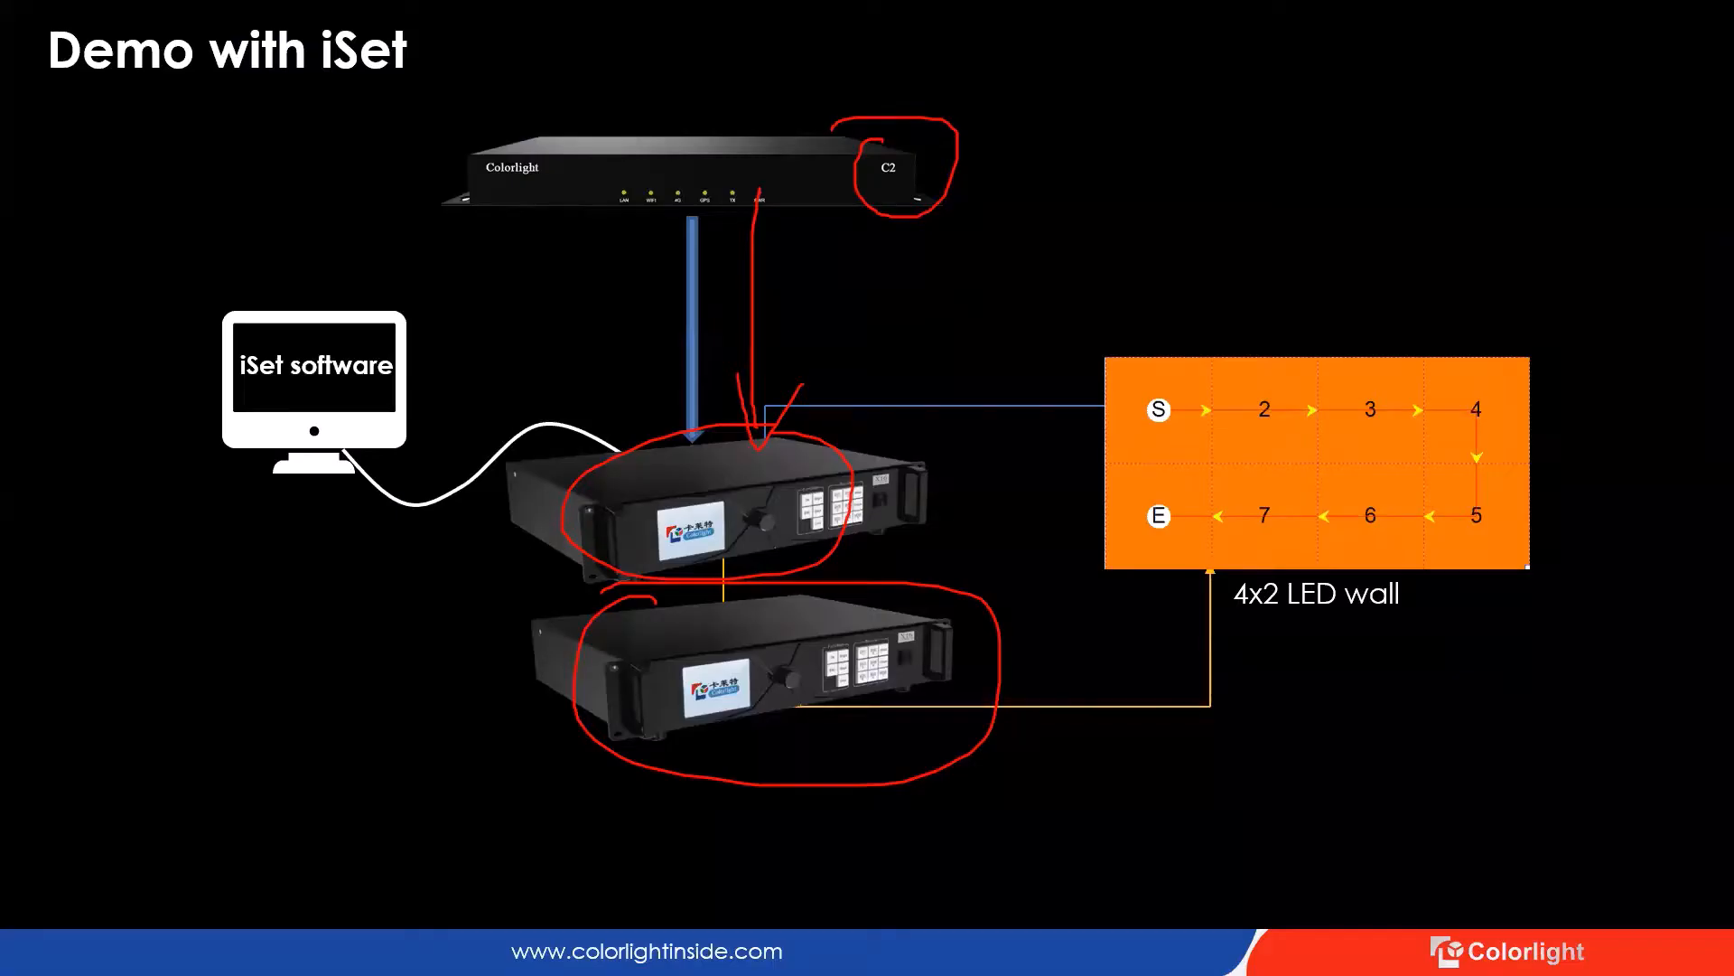
key(e)
key(Right)
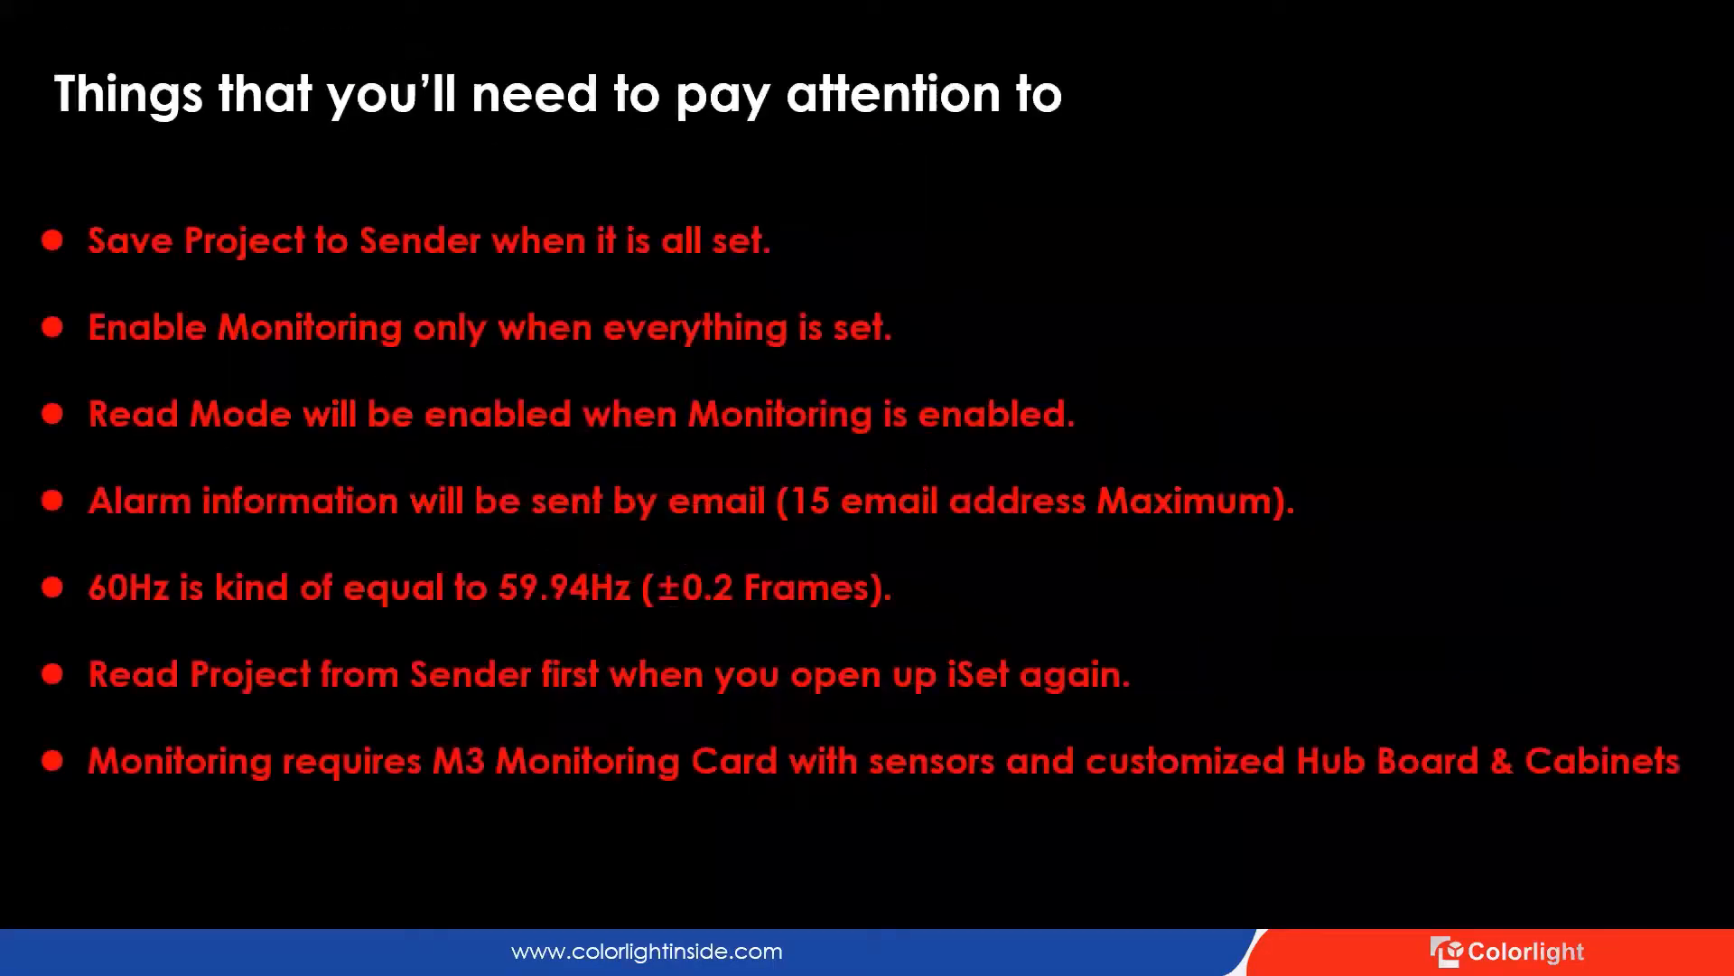